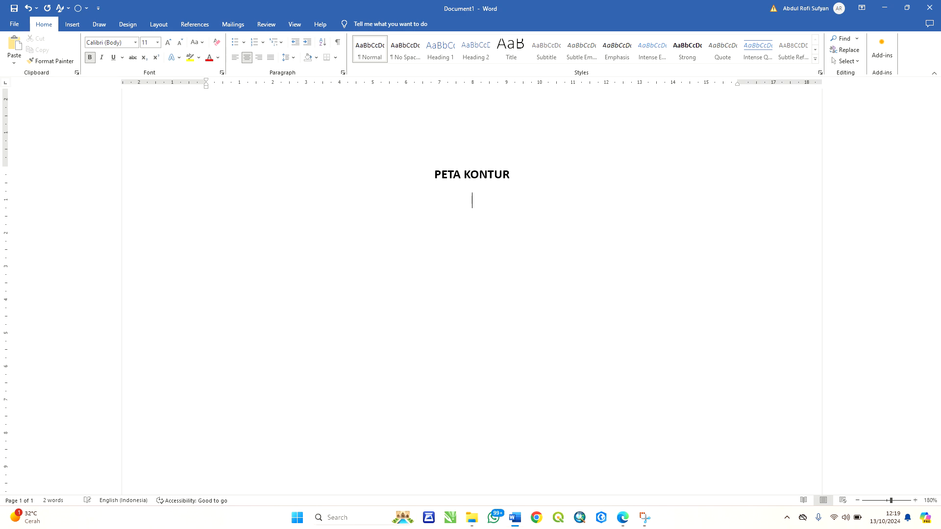
- Start a left-aligned numbered list under the PETA KONTUR title with the item "DEMNAS (web Ina Geoportal)"
click(236, 58)
click(254, 42)
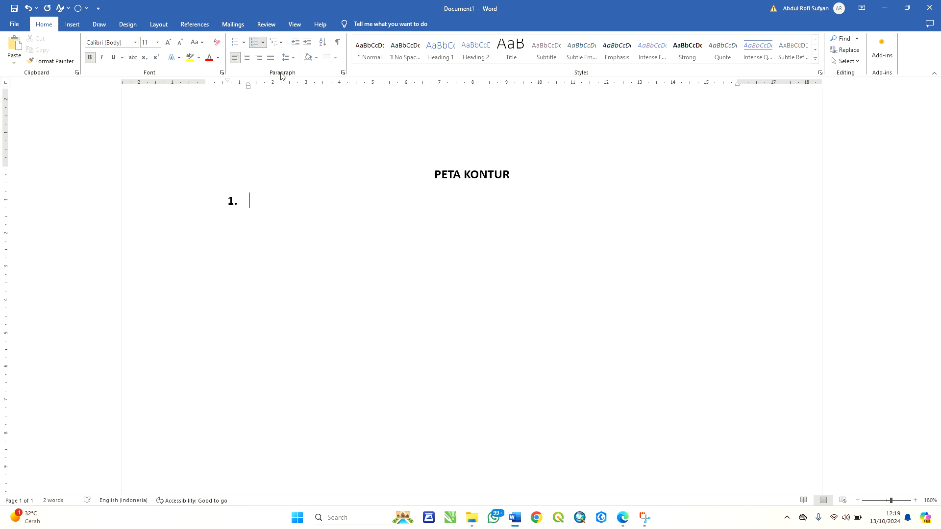
text(DEMNAS (w)
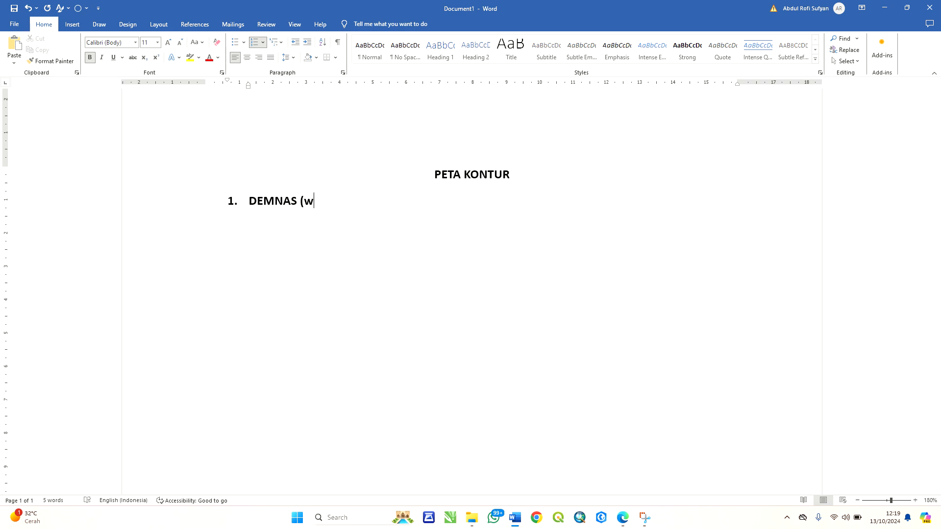
text(eb Ina Geoportal)
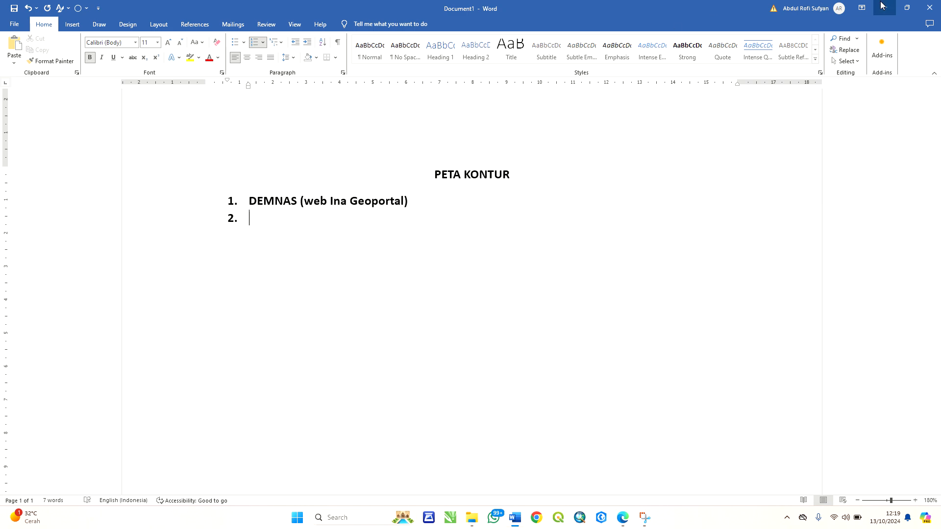
- Switch to File Explorer and examine the DEMNAS files in the Acara 6 folder and the shapefiles in its Batas Adm subfolder
key(super+d)
click(472, 518)
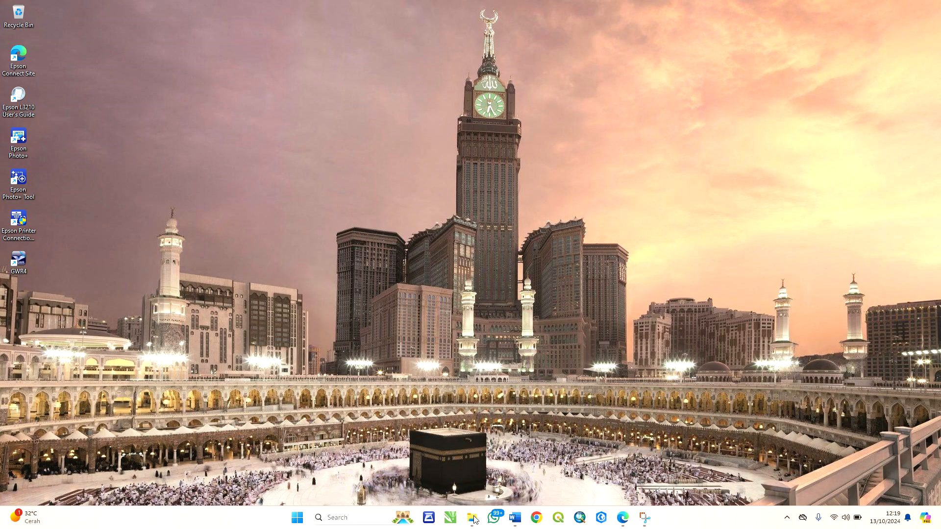
drag(242, 356, 518, 174)
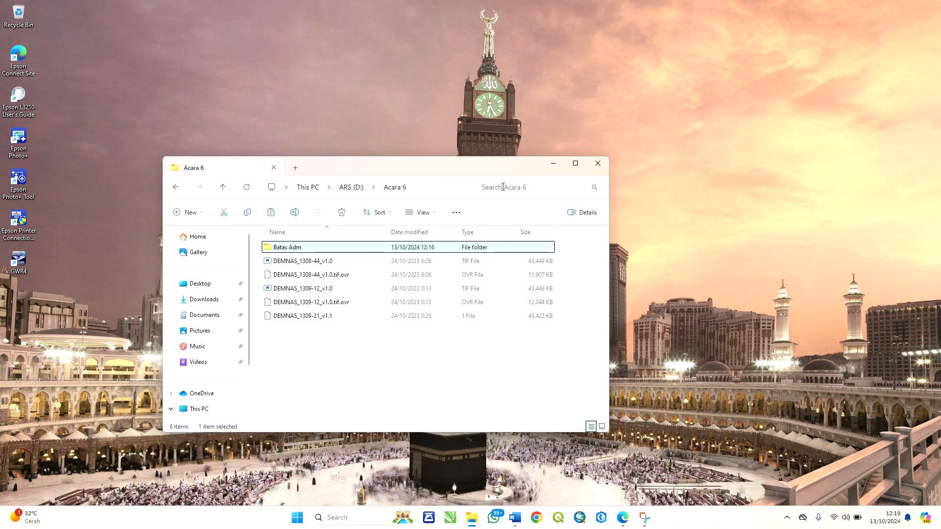
drag(344, 347, 337, 256)
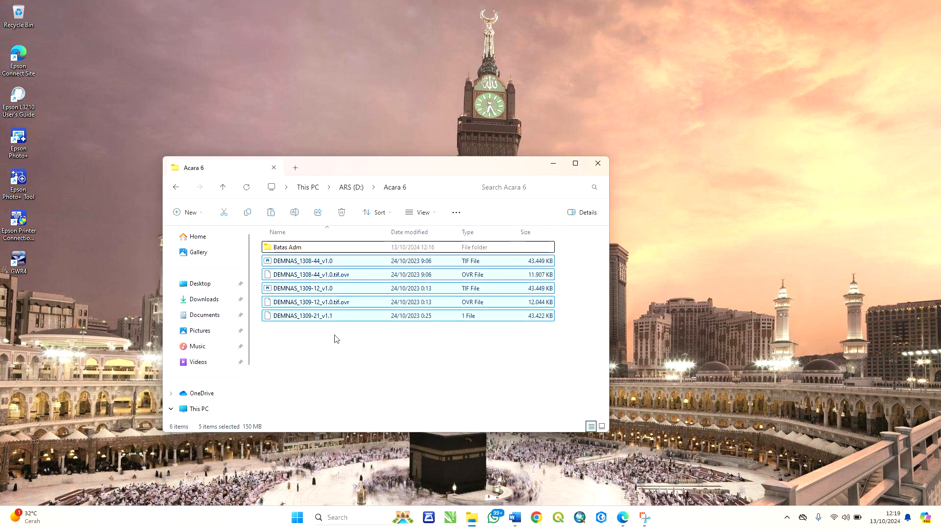
click(358, 348)
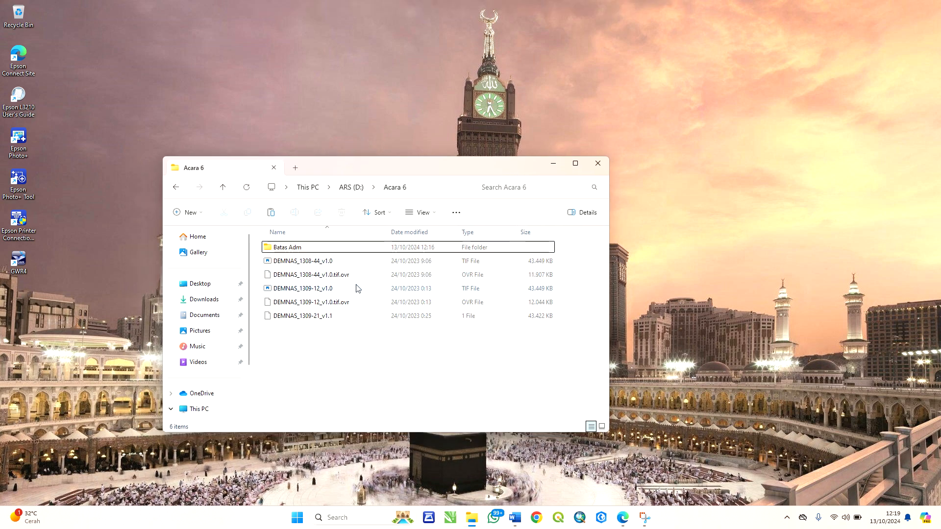
double_click(359, 252)
scroll(368, 278, down, 2)
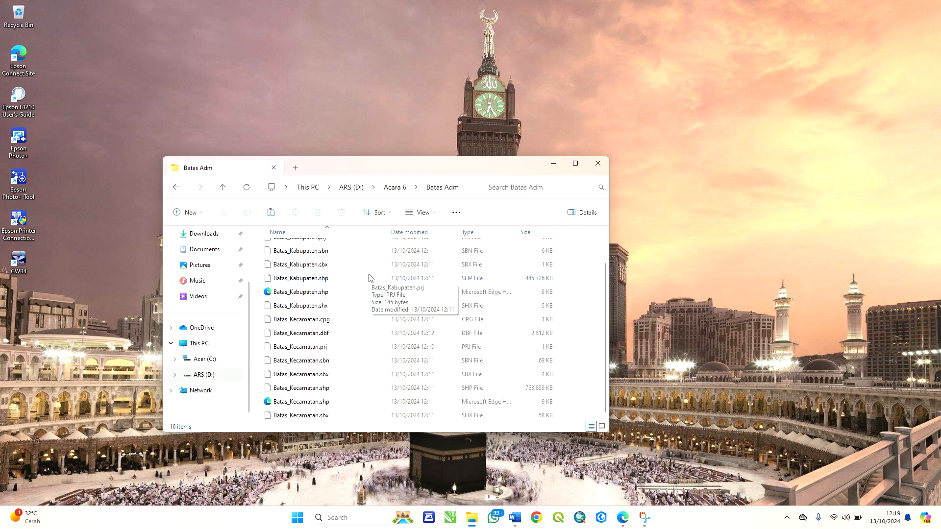
click(553, 164)
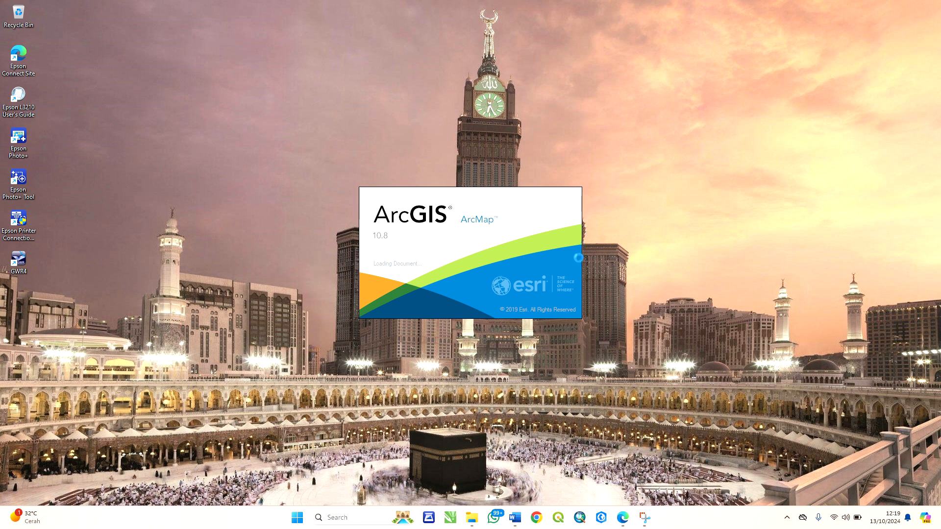
- Return to the Word document and insert a left-aligned "Bahan" heading between the title and the numbered list
click(515, 517)
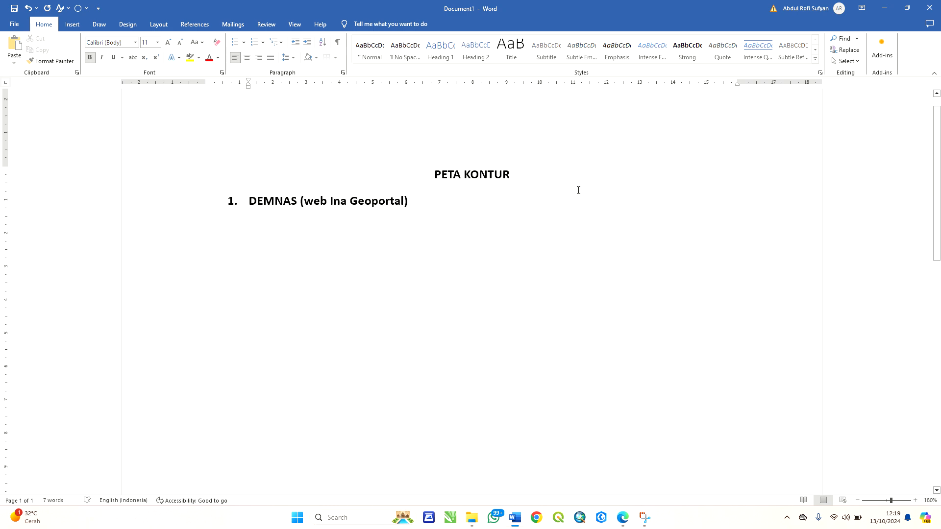
click(552, 180)
key(Return)
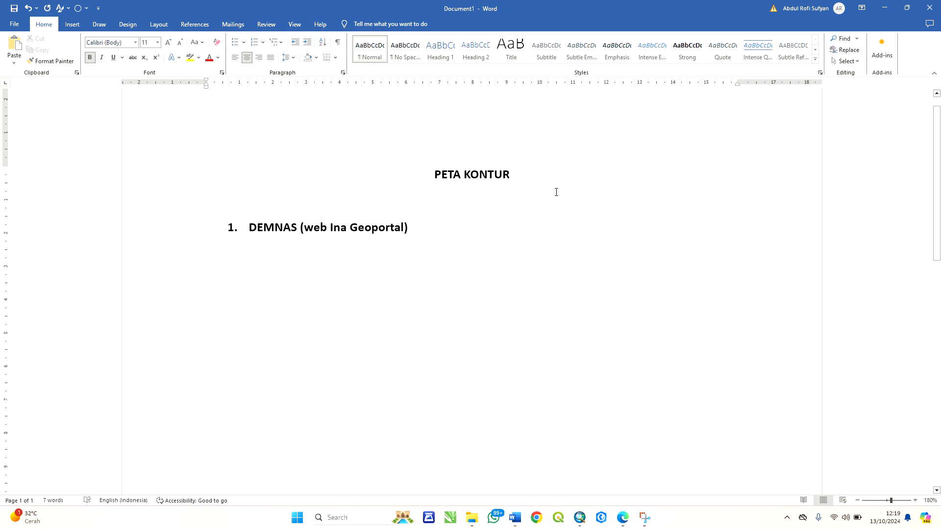
click(234, 59)
text(Bahan)
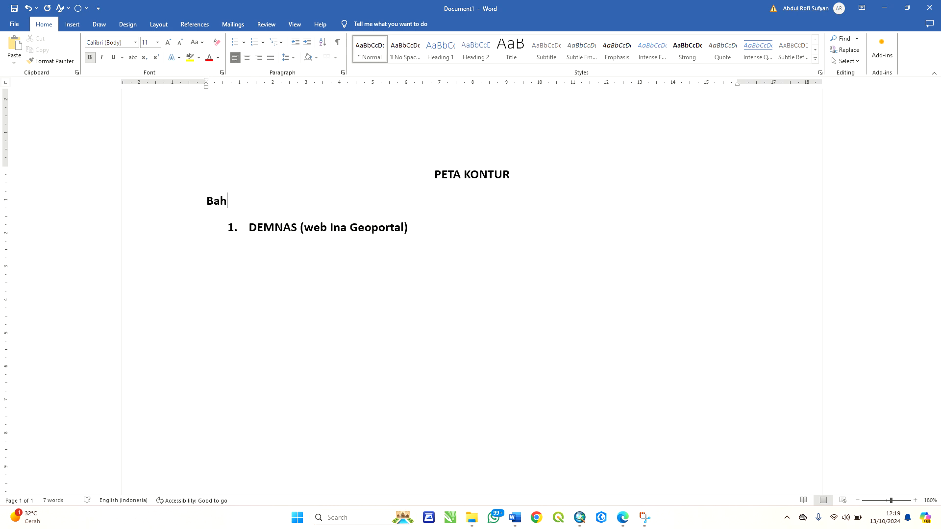
- Add "Batas Administrasi" as the second item of the Bahan list
click(450, 224)
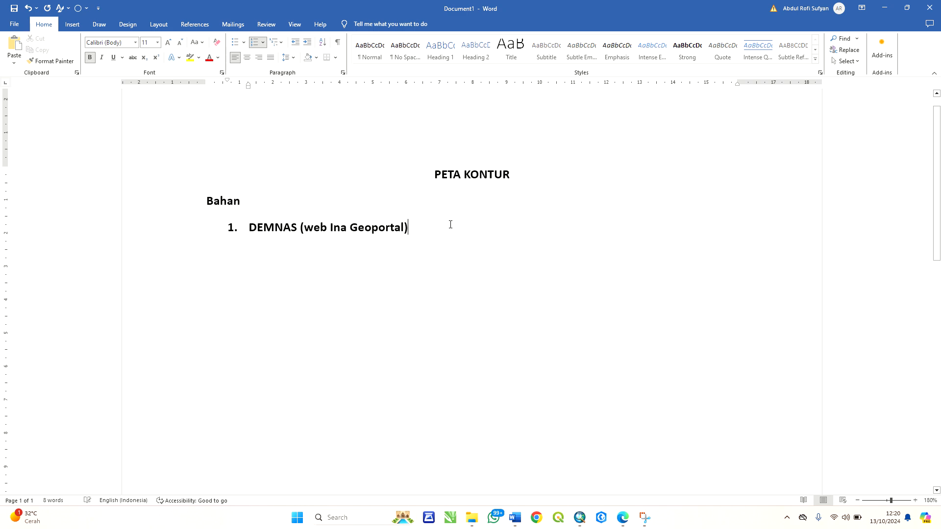
key(Return)
text(Batas )
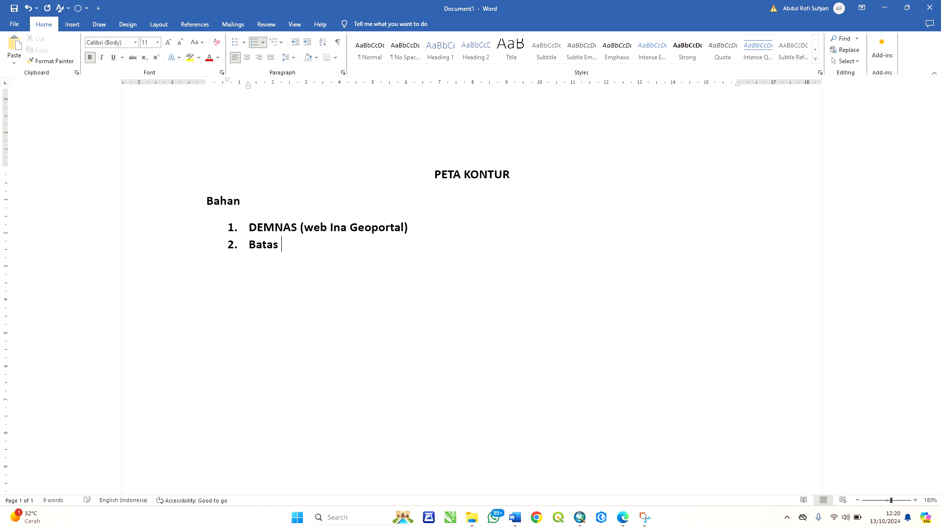
text(Administrasi)
- Below the Bahan list, add a "Langkah" heading followed by a numbered list with the first item "Mosaic To New Raster"
key(Return)
key(Return)
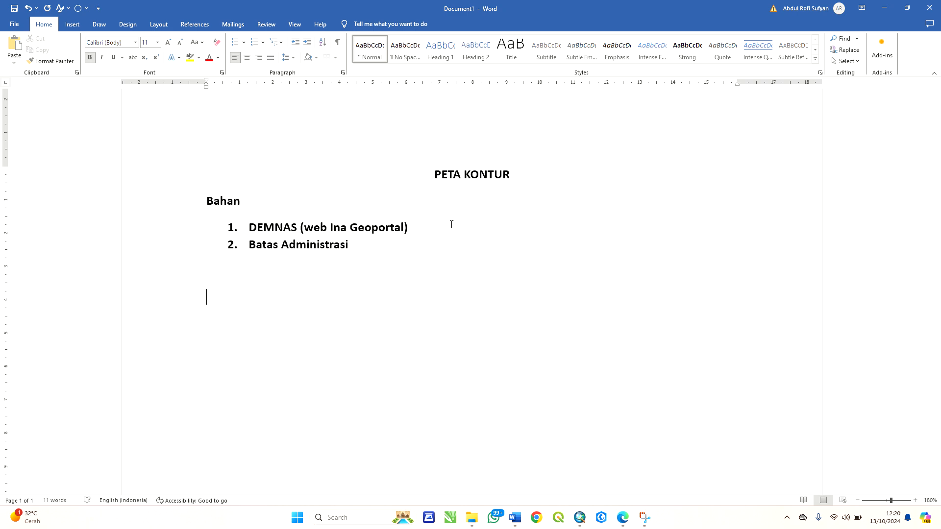
text(Langkah)
text( Moa)
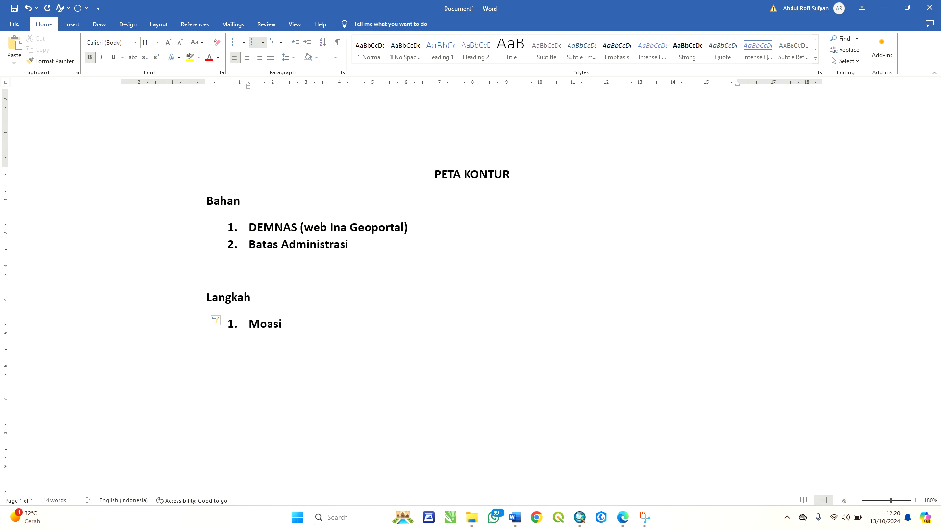
key(BackSpace)
key(BackSpace)
text(saic To New Raster)
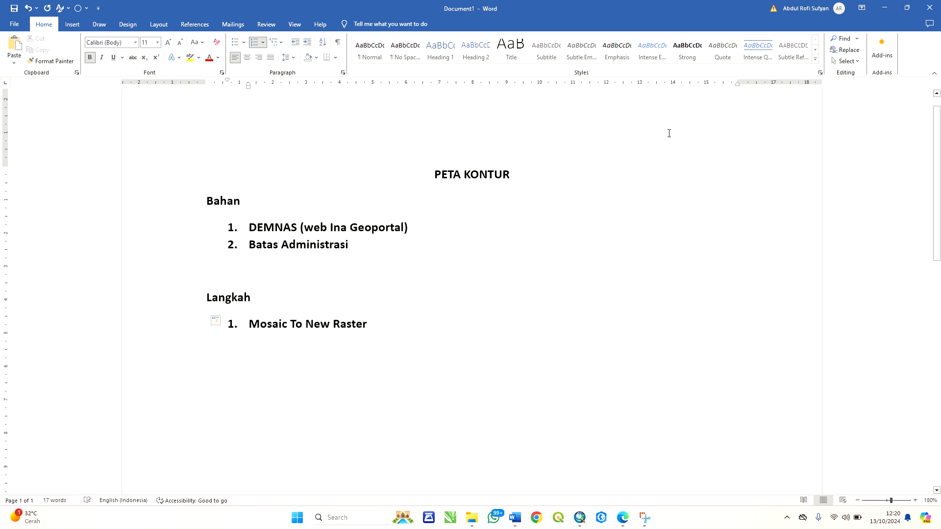
- Put the Word document away, switch to ArcMap and dismiss its startup dialog to work in a blank map
click(905, 8)
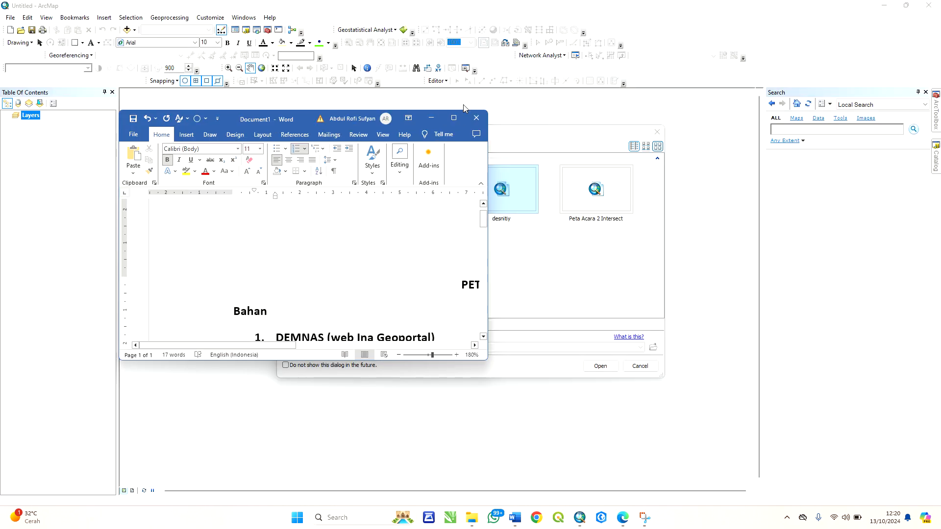
click(429, 119)
key(Escape)
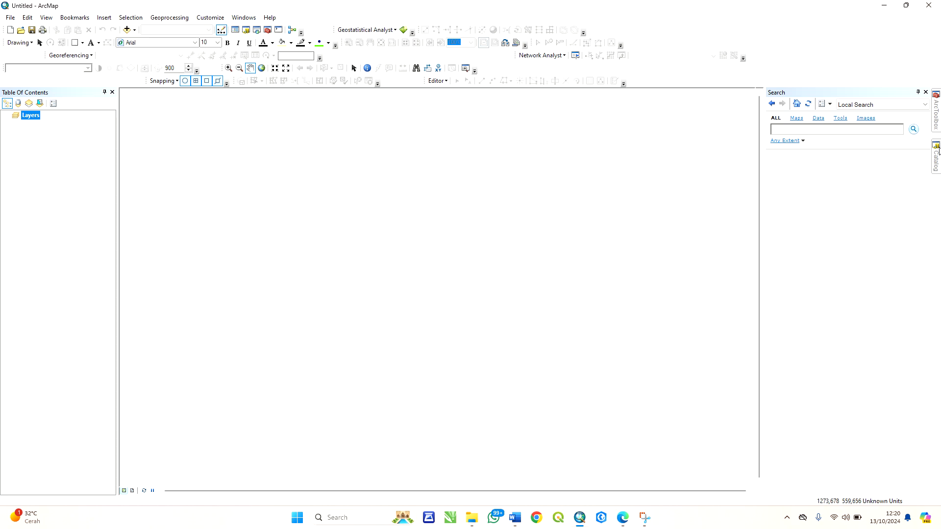
- Add the raster DEMNAS_1308-44_v1.0.tif from D:\Acara 6 to the map and accept the spatial reference warning
click(936, 156)
scroll(780, 338, down, 3)
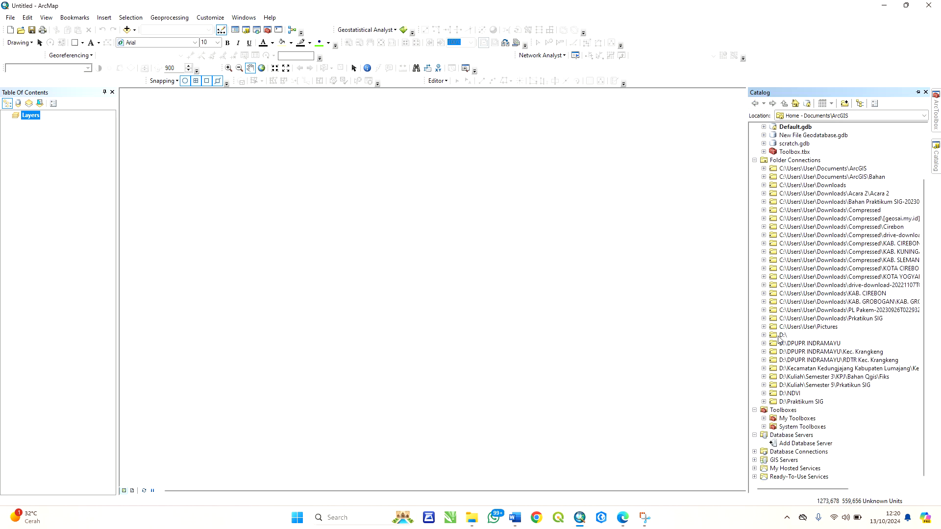
right_click(780, 338)
click(763, 336)
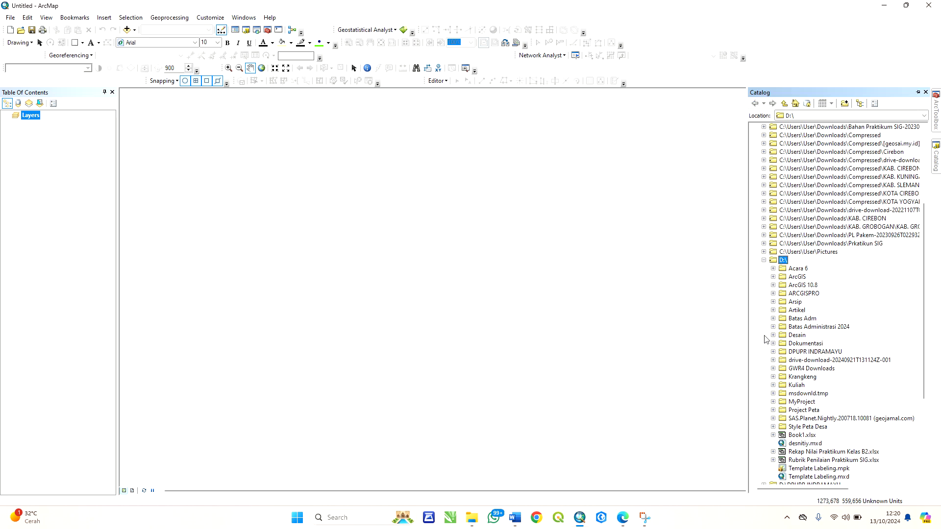
click(773, 269)
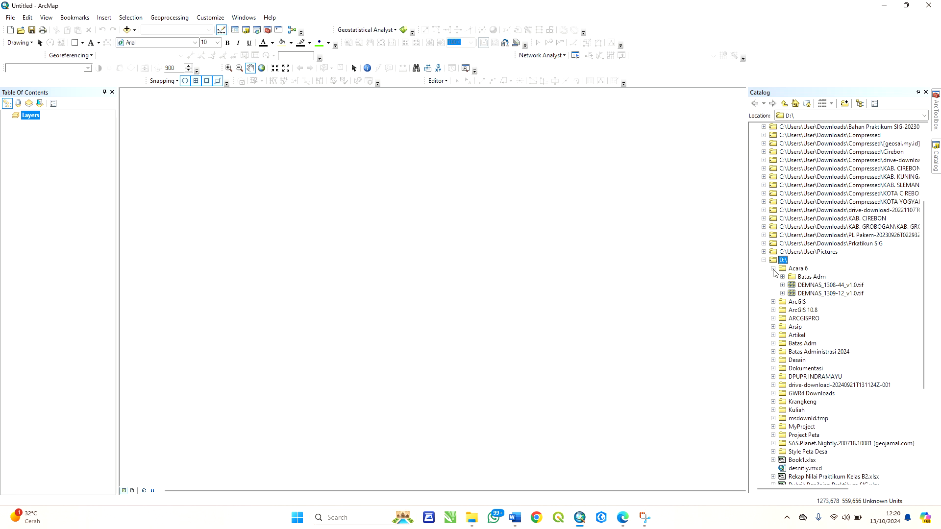
drag(799, 288, 509, 290)
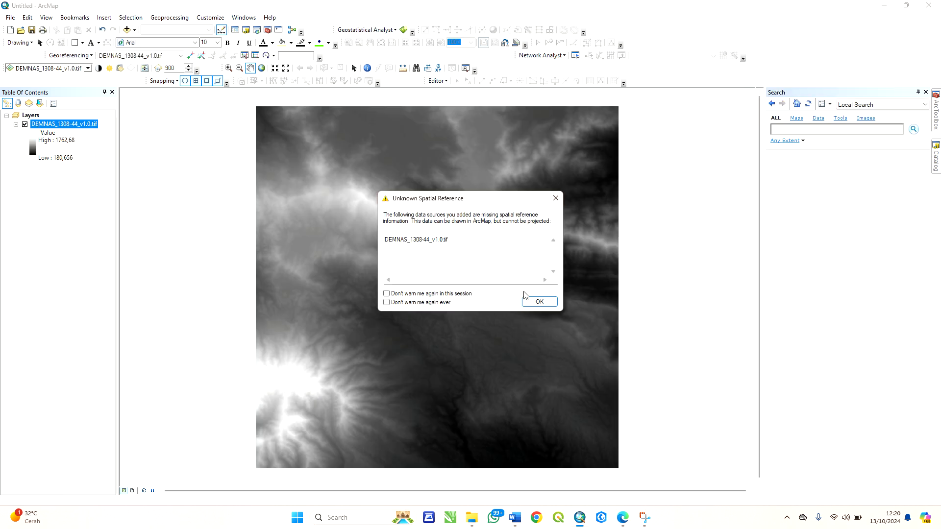
click(548, 304)
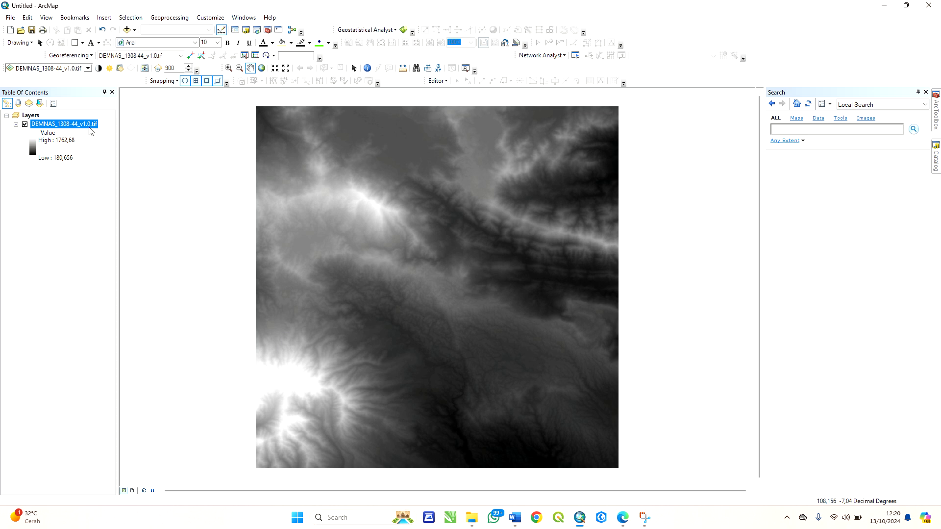
- Add the second raster DEMNAS_1309-12_v1.0.tif from the Acara 6 folder to the map, accepting the spatial reference warning
click(936, 156)
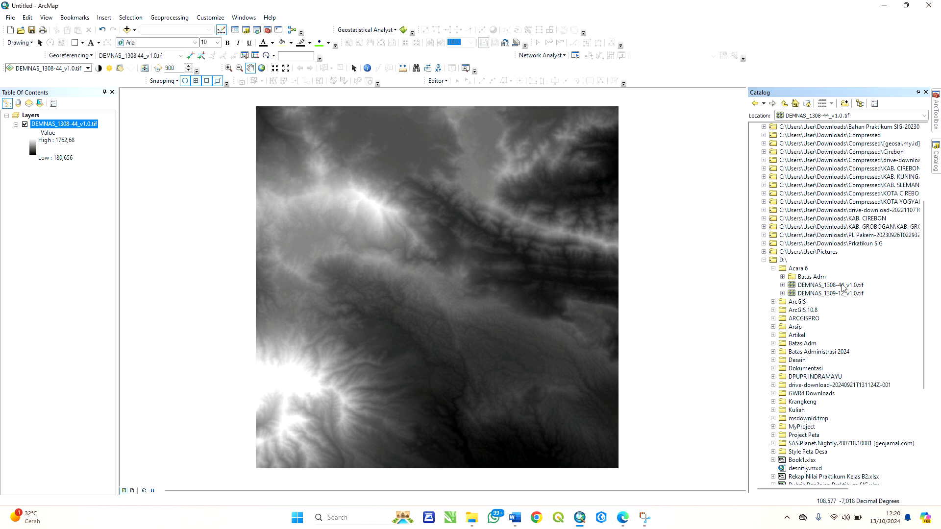
drag(830, 293, 519, 299)
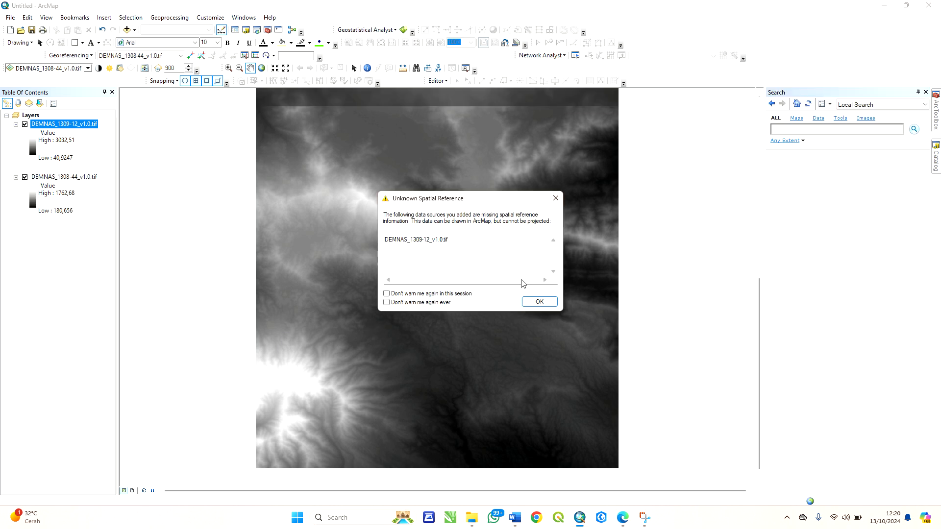
click(541, 303)
scroll(493, 372, down, 2)
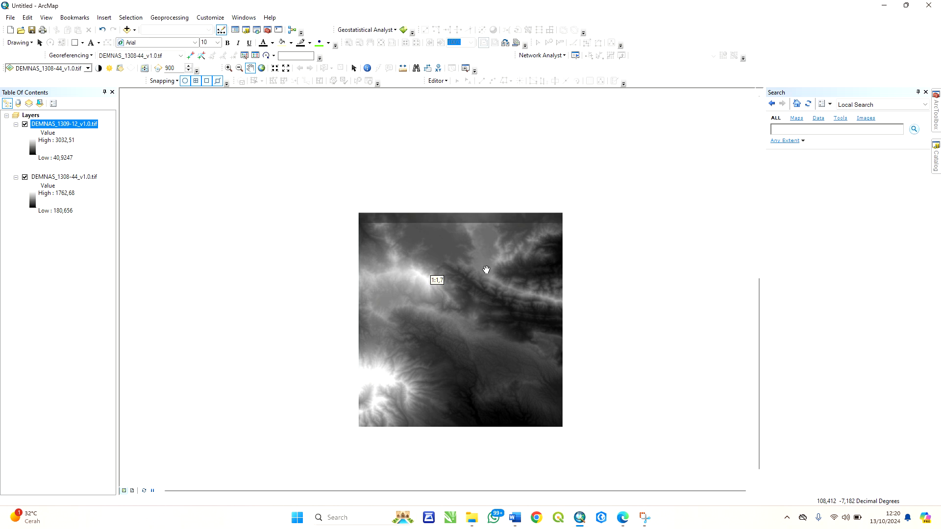
drag(491, 209, 486, 261)
- Add the district boundary shapefile Batas_Kecamatan.shp from Acara 6\Batas Adm to the map
click(936, 169)
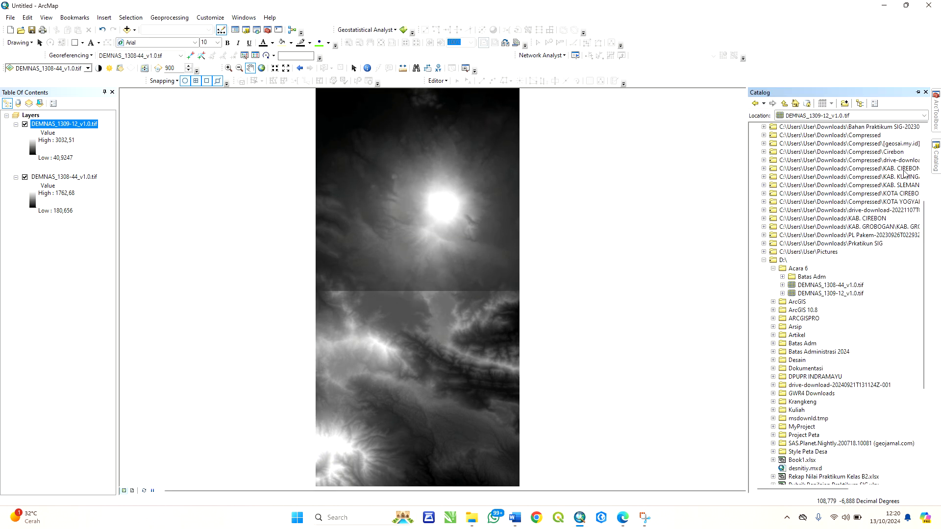
click(782, 277)
click(813, 294)
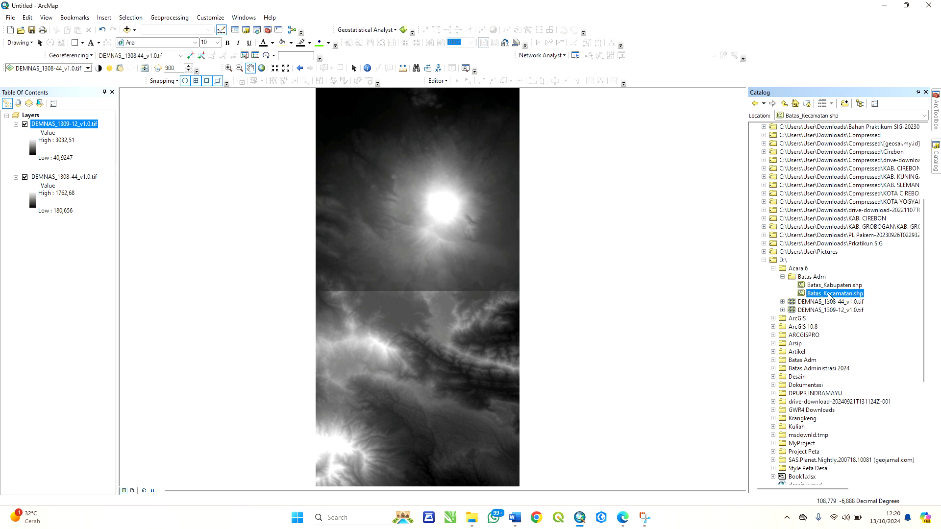
drag(828, 294, 560, 288)
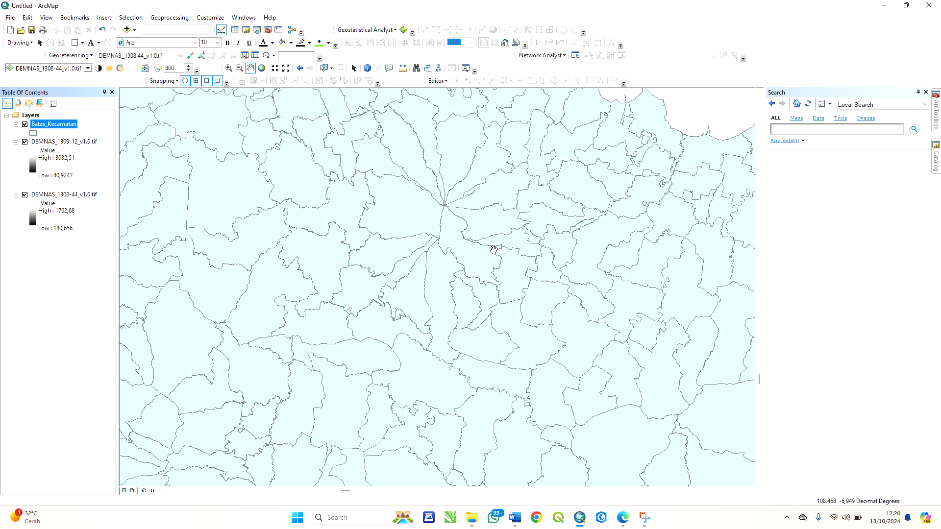
scroll(493, 250, down, 2)
scroll(490, 217, up, 2)
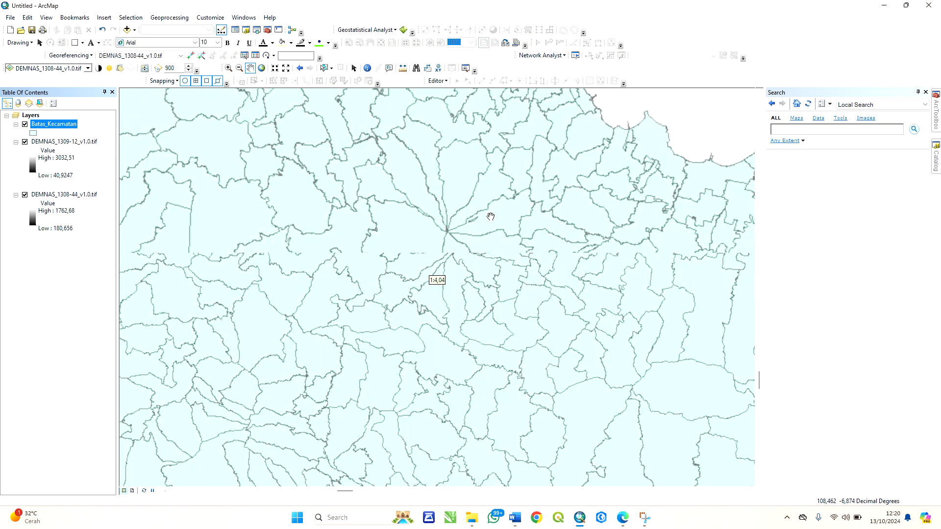
scroll(477, 240, up, 1)
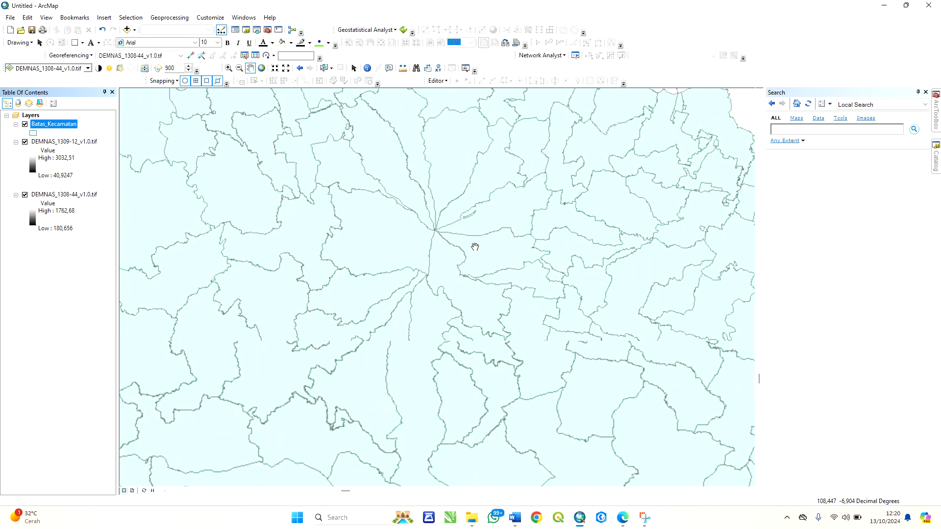
scroll(475, 246, down, 1)
- Add the regency boundary shapefile Batas_Kabupaten.shp from the Batas Adm folder to the map
click(936, 144)
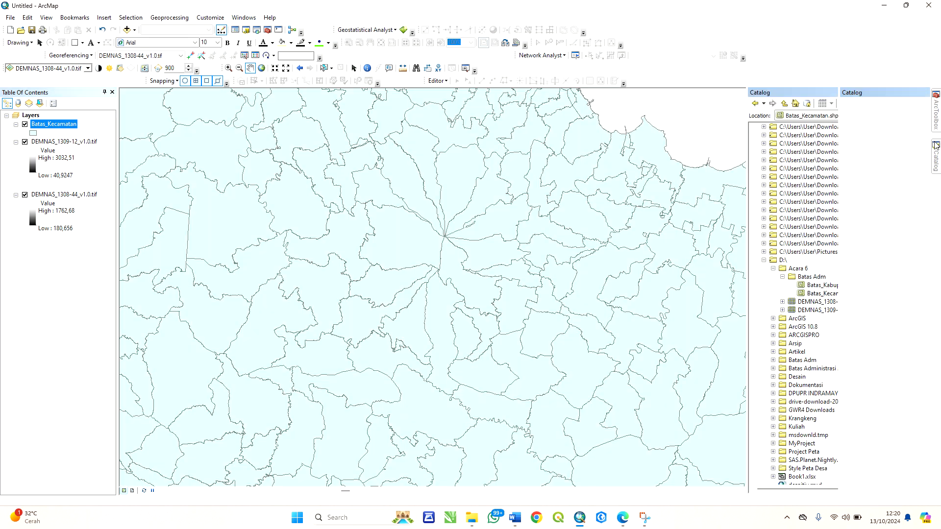
drag(810, 288, 444, 275)
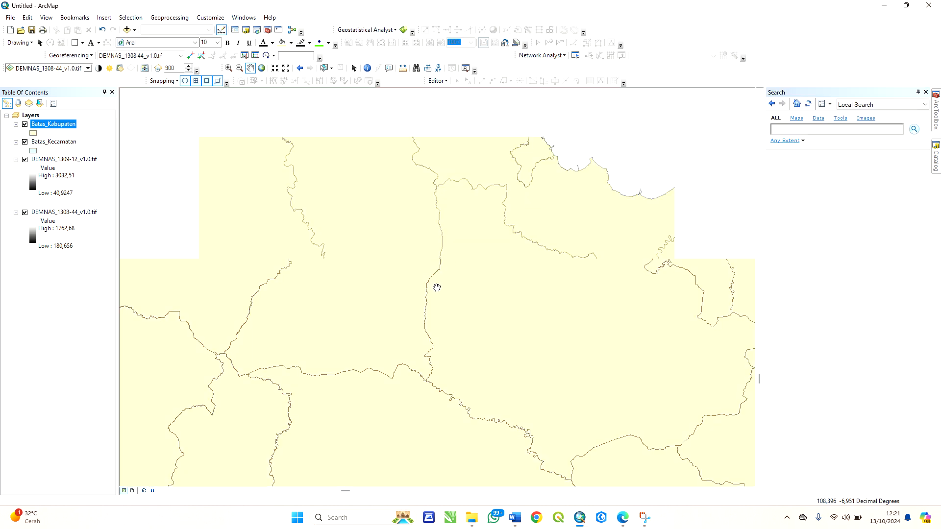
scroll(433, 280, down, 2)
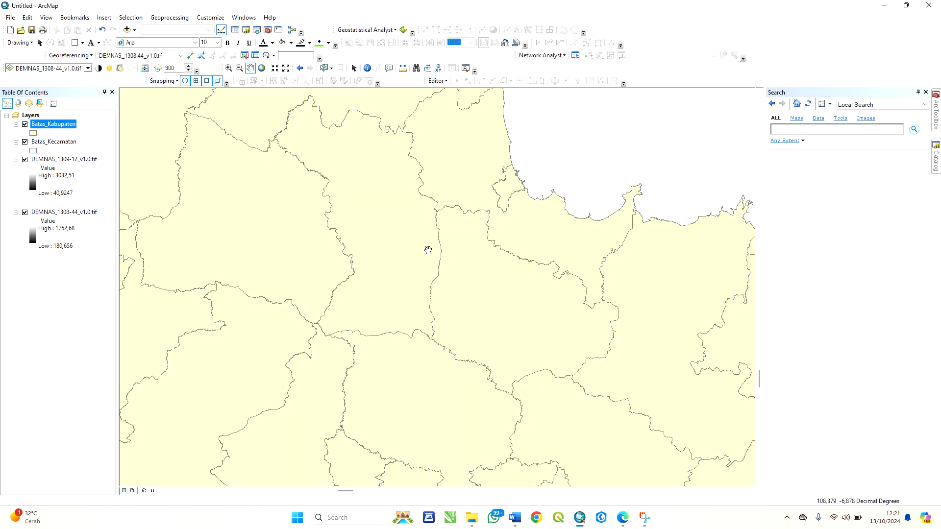
- Switch to the Word document and append KECAMATAN to the title PETA KONTUR
click(516, 517)
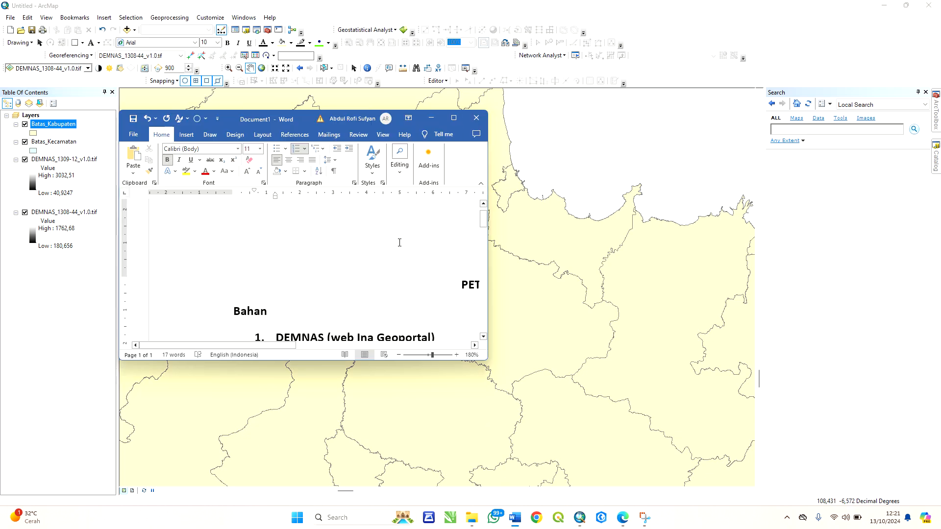
ctrl+scroll(400, 242, down, 5)
scroll(332, 263, down, 3)
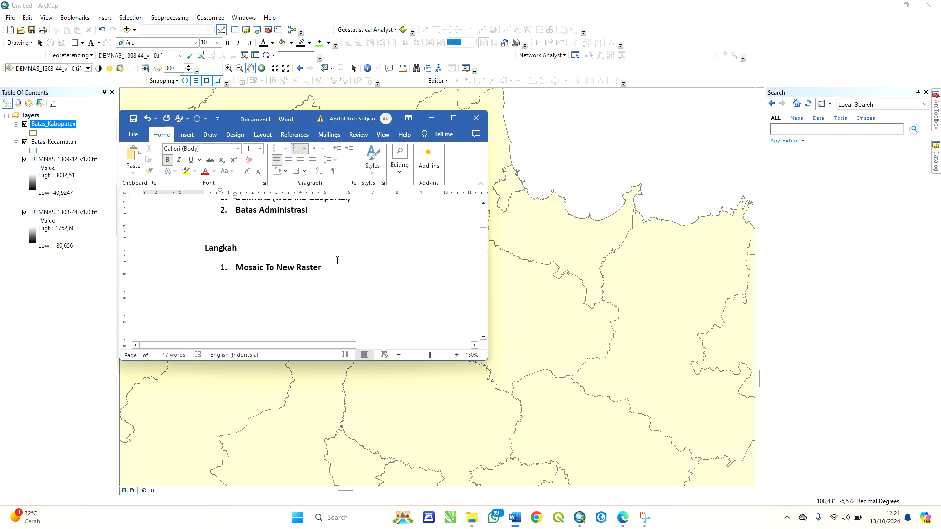
scroll(337, 260, up, 3)
click(427, 218)
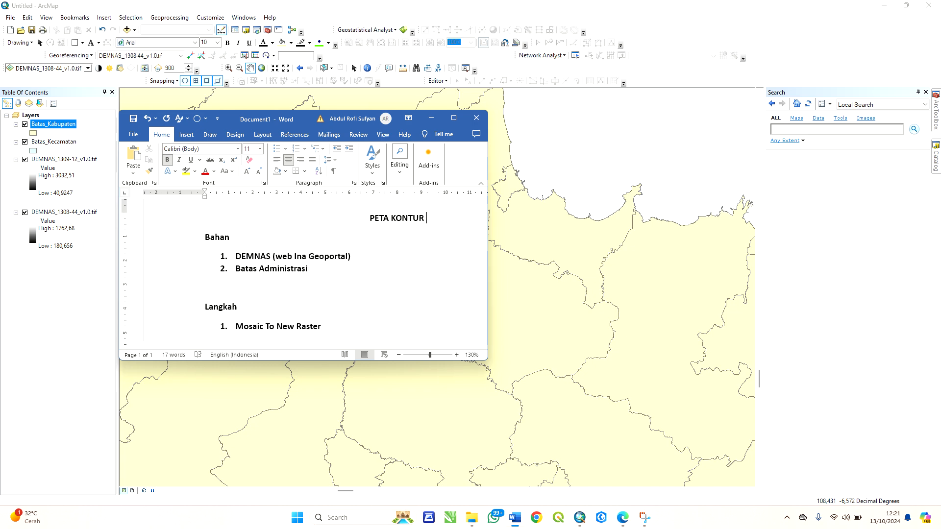
text(Kecama)
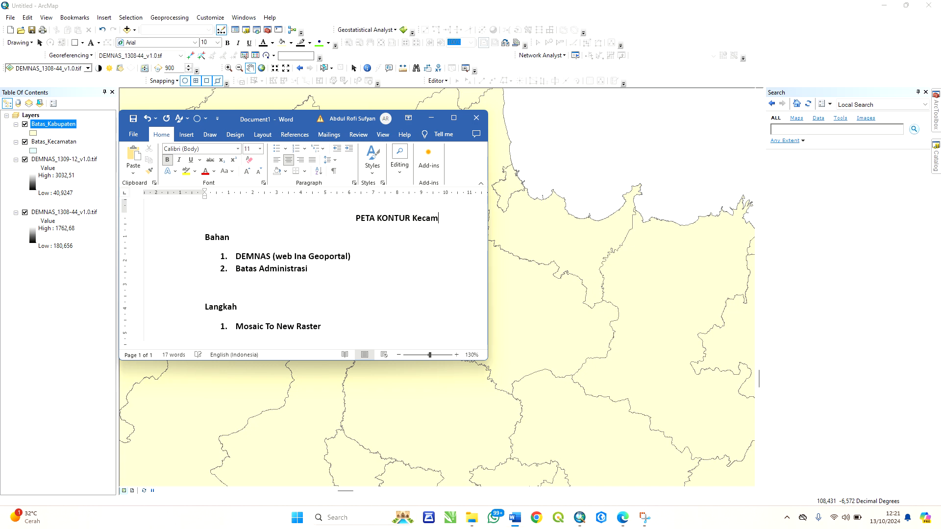
key(BackSpace)
key(BackSpace)
key(BackSpace)
key(BackSpace)
key(BackSpace)
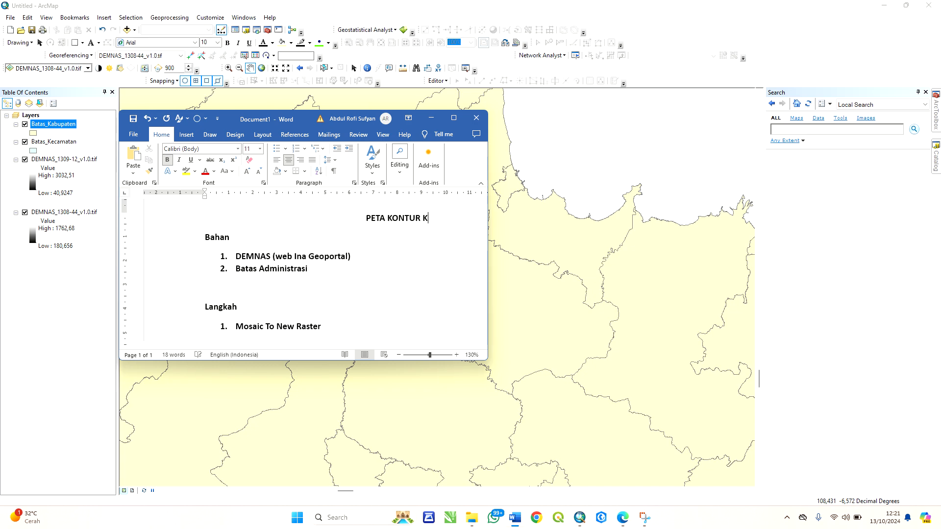
key(Caps_Lock)
text(ECAMATAN)
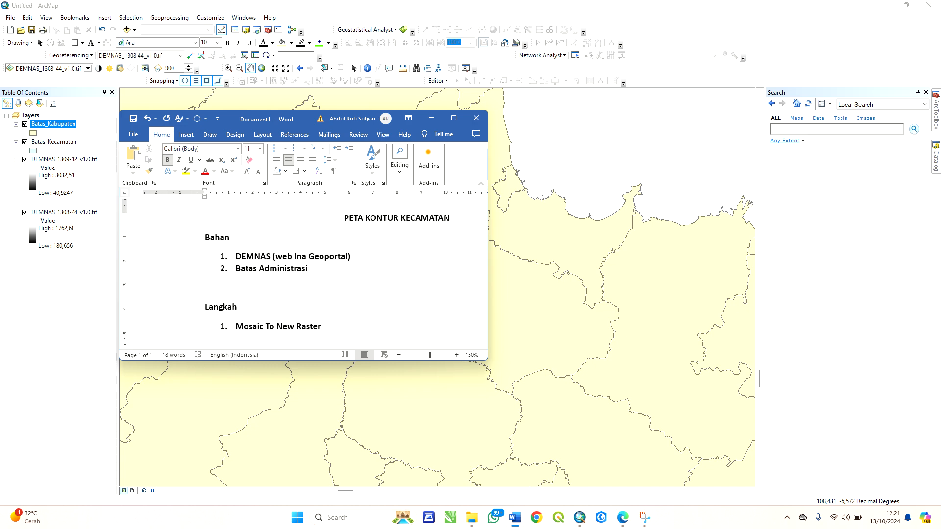
text(KABUPATEN)
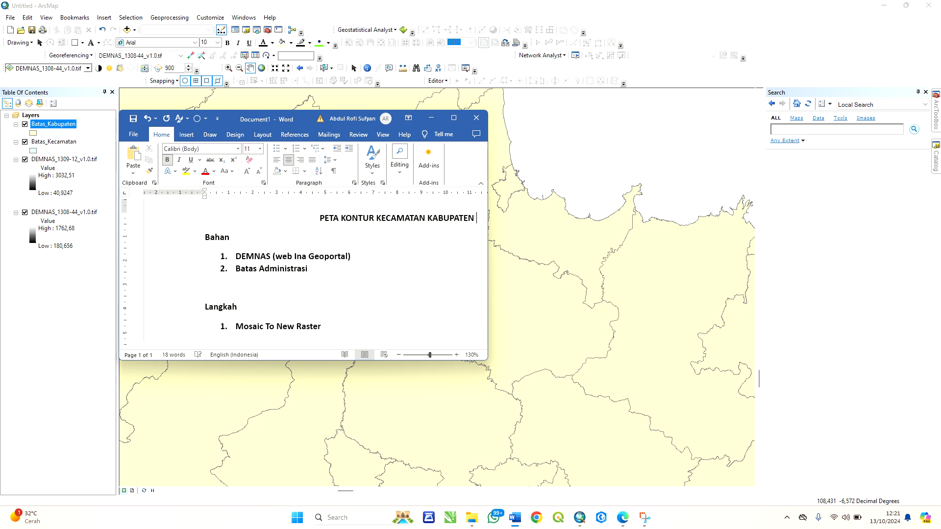
key(BackSpace)
key(BackSpace)
key(BackSpace)
key(BackSpace)
key(BackSpace)
key(BackSpace)
key(BackSpace)
key(BackSpace)
key(BackSpace)
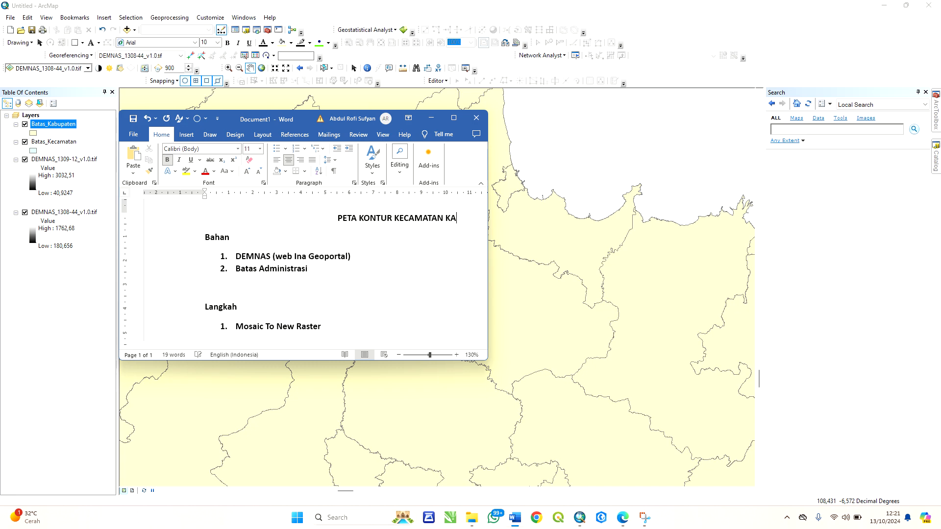
- Complete the document title by adding CIKIJING KABUPATEN MAJALENGKA after KECAMATAN
text(CIKIJIN)
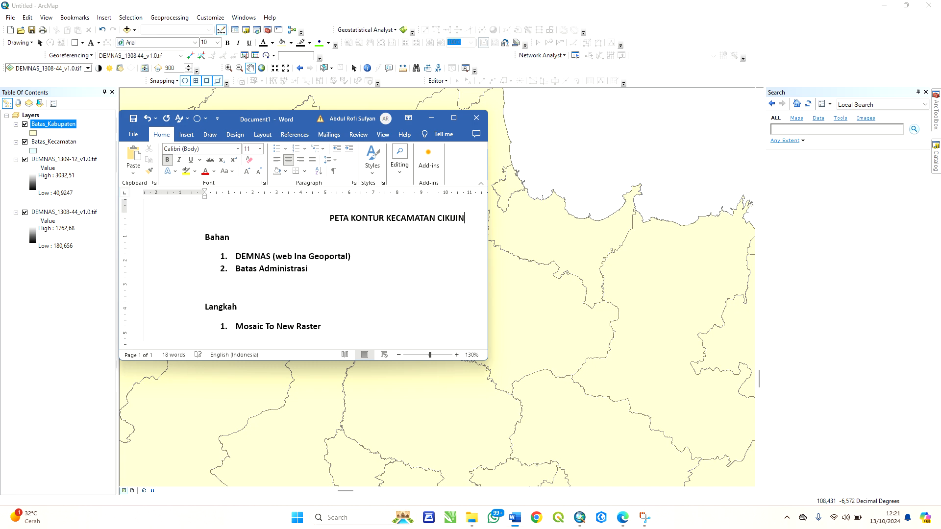
text(G KABU)
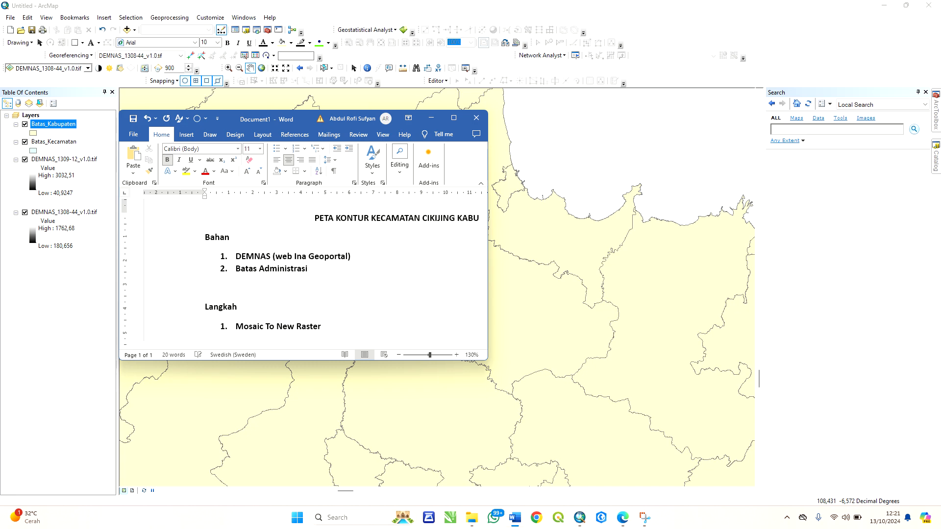
text(PATEN MAJAL)
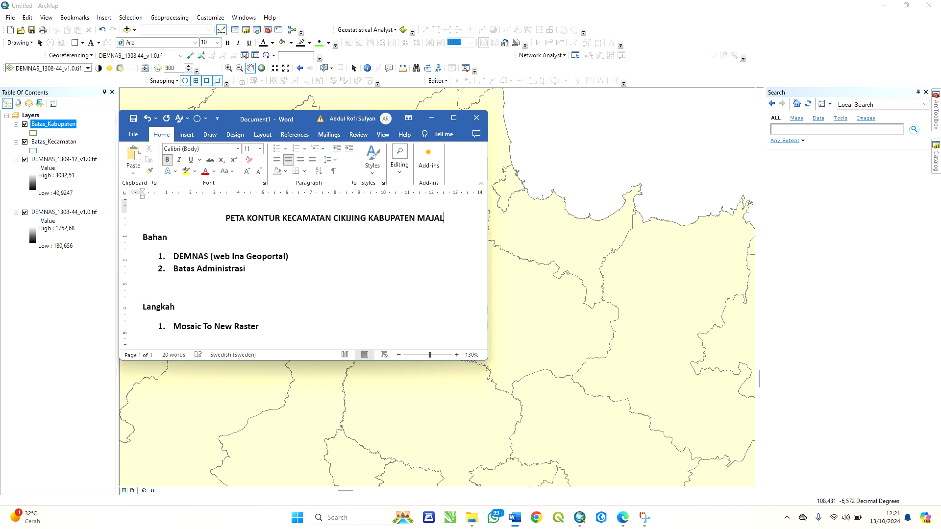
text(ENGKA)
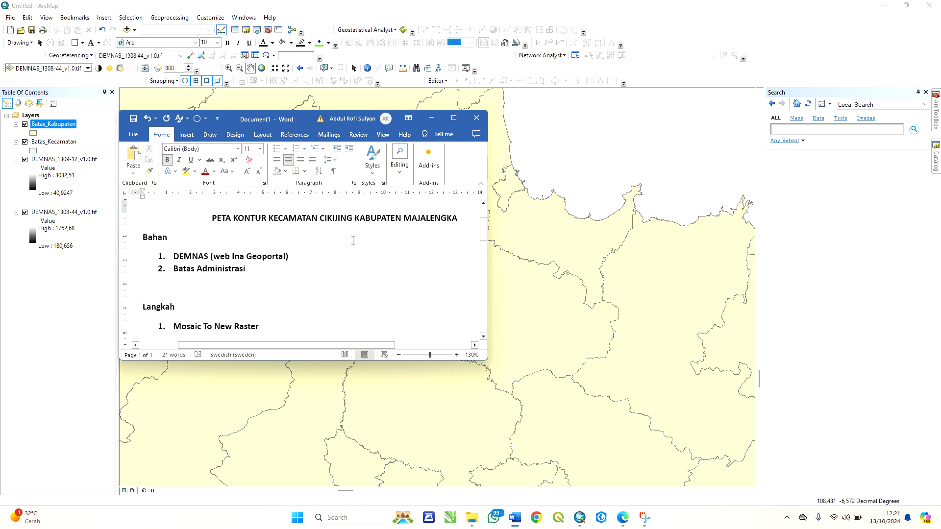
- Insert Clip as the first numbered item under Langkah, ahead of Mosaic To New Raster
scroll(345, 242, down, 1)
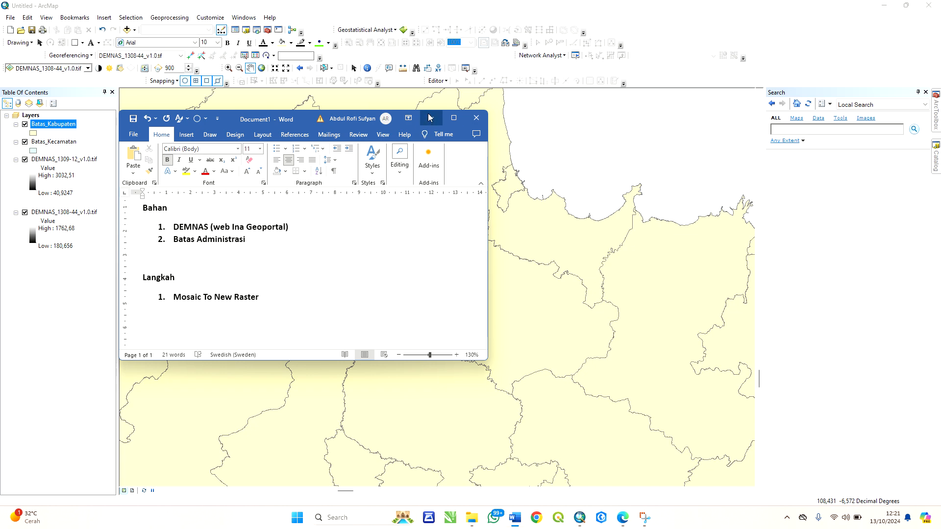
click(169, 298)
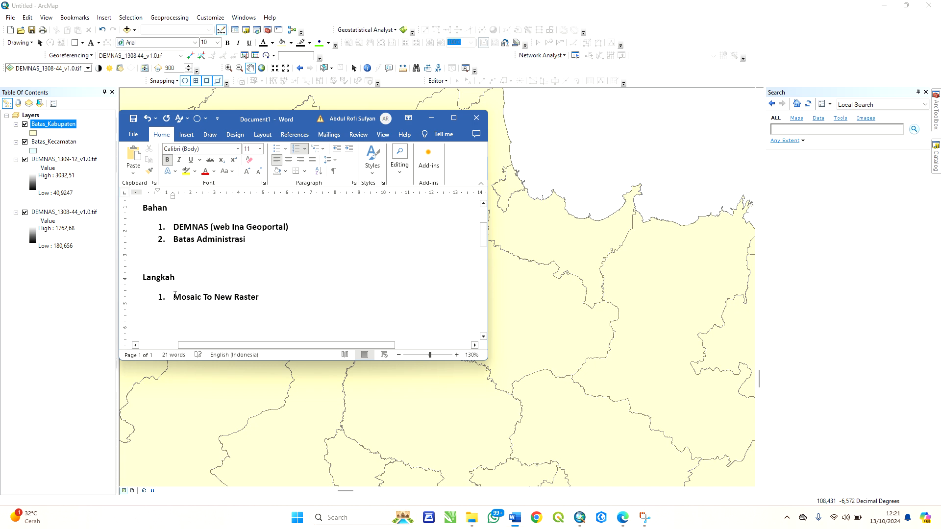
key(Return)
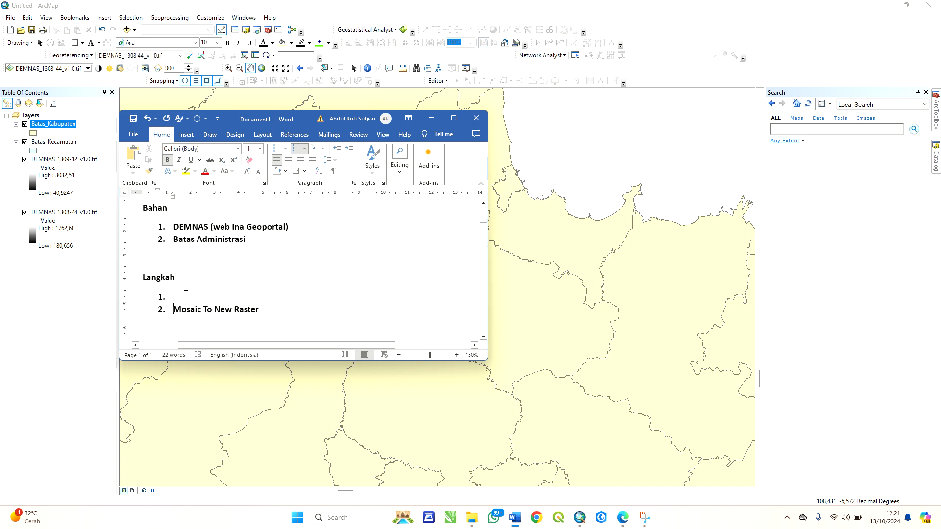
text(cLI)
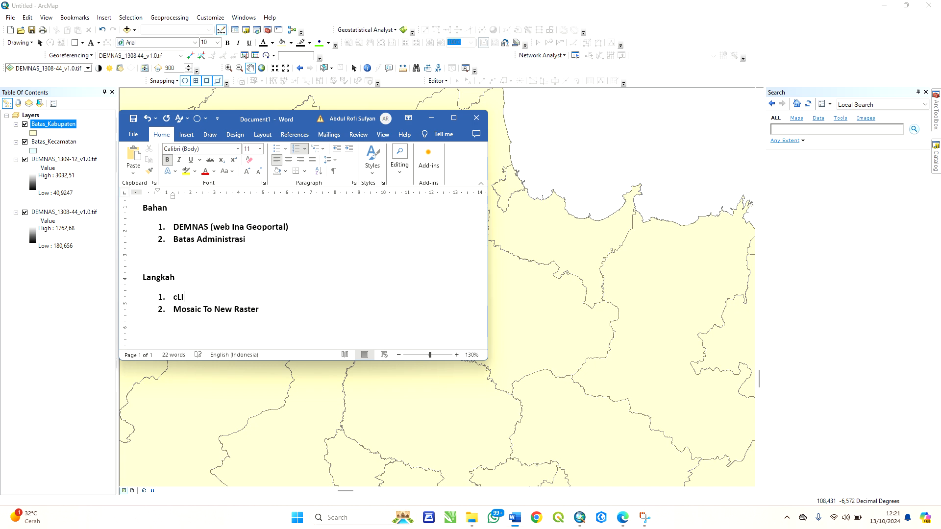
text(C)
key(Caps_Lock)
text(lip)
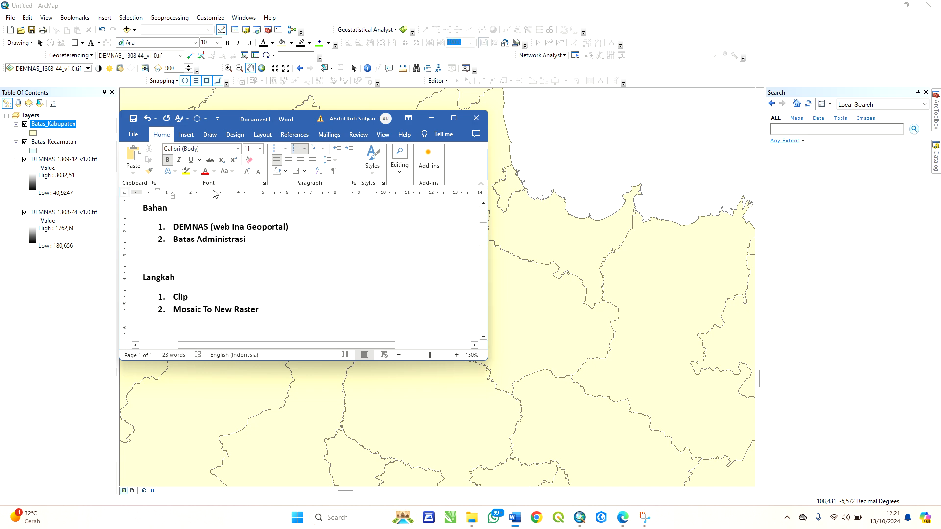
- Return to ArcMap and examine the regency records in the Batas_Kabupaten attribute table, closing it when done
click(431, 117)
drag(520, 255, 485, 248)
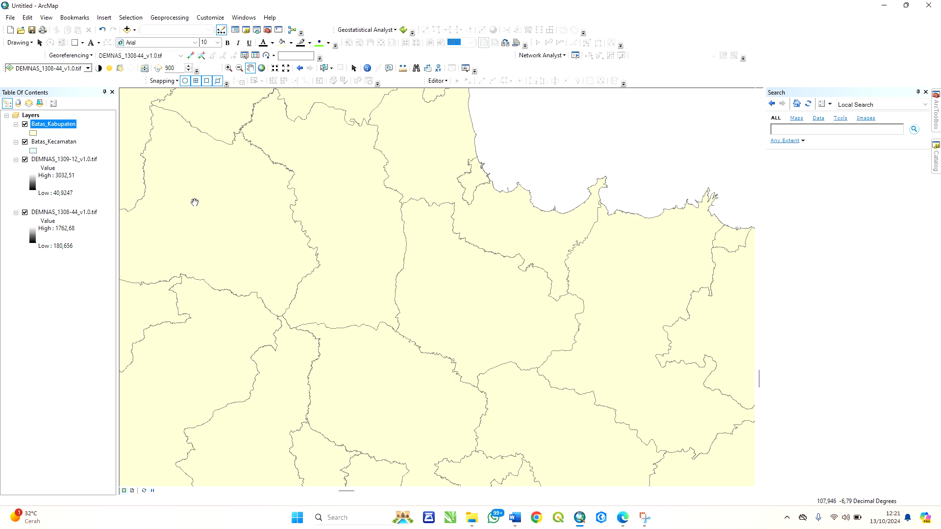
right_click(71, 130)
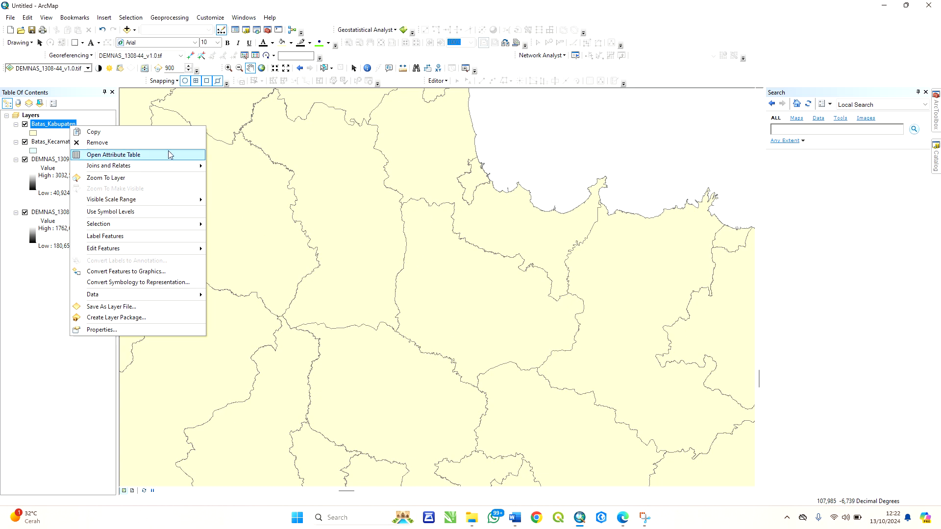
click(143, 156)
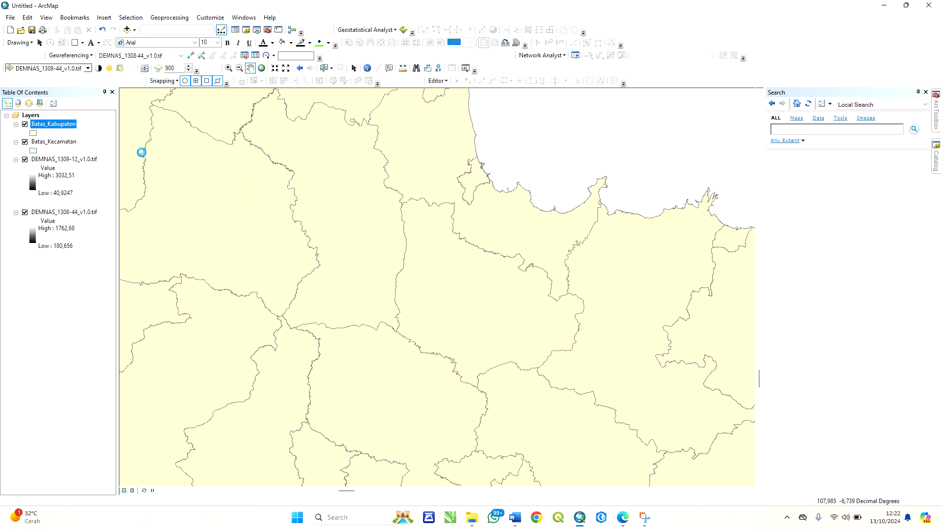
scroll(196, 98, down, 7)
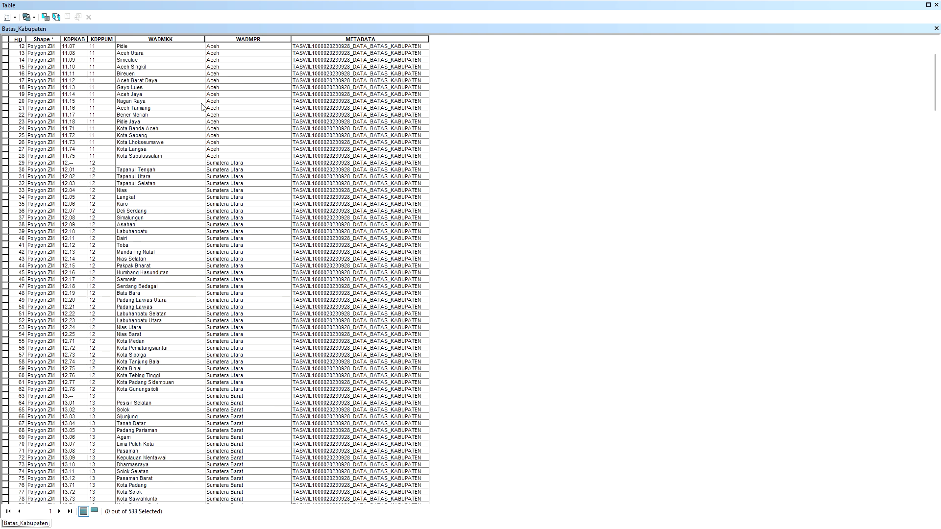
scroll(179, 142, up, 7)
scroll(169, 79, down, 8)
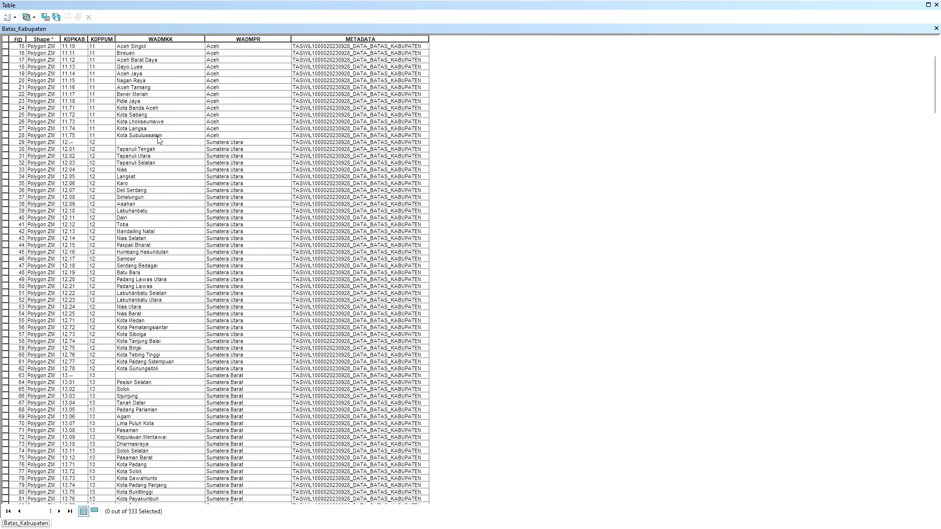
scroll(164, 84, up, 8)
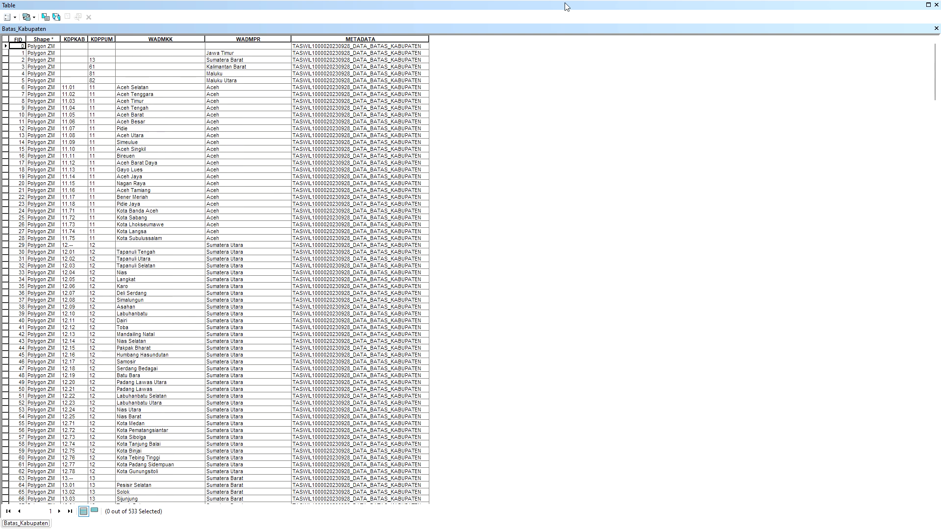
click(936, 5)
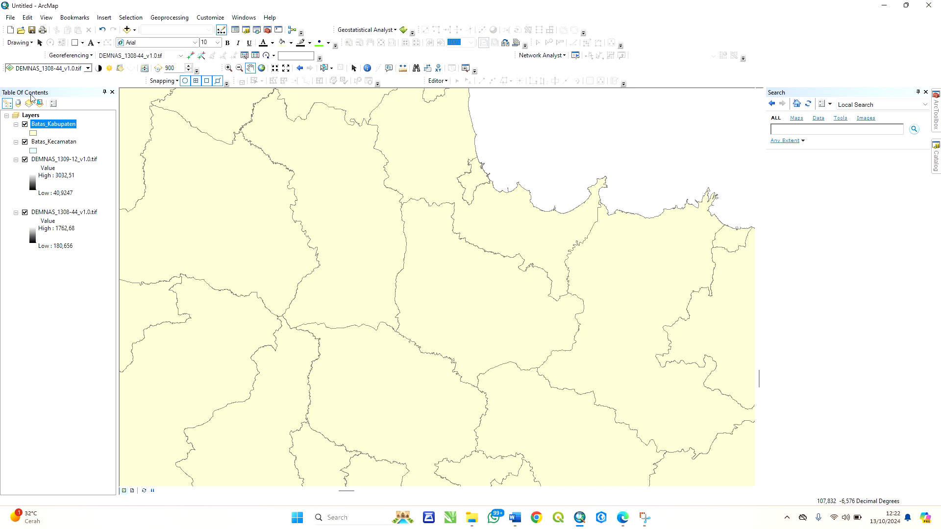
- In the Batas_Kabupaten attribute table, select by attributes the record where "WADMKK" = 'Majalengka'
right_click(38, 126)
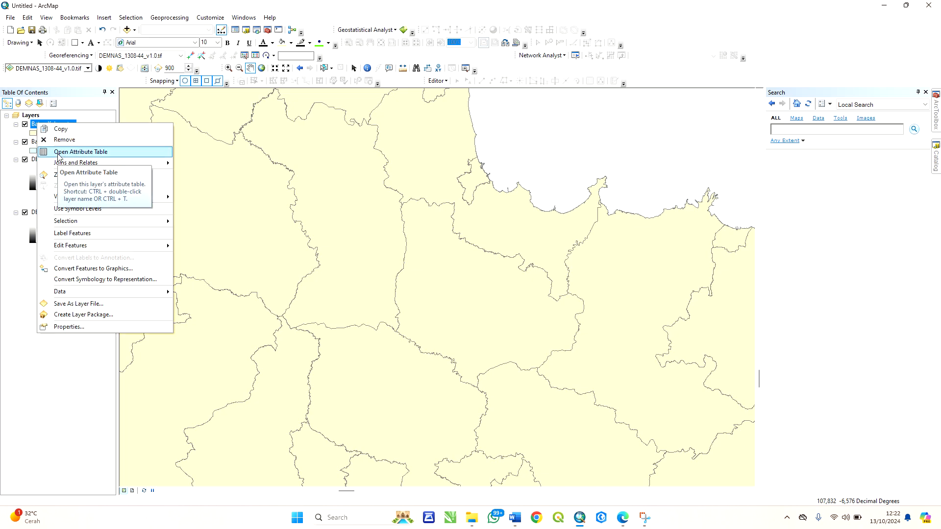
click(58, 152)
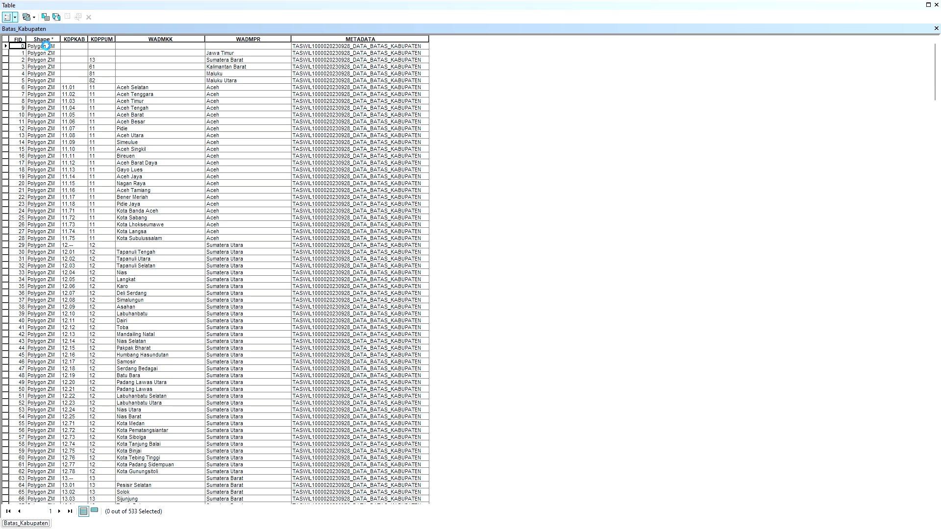
click(7, 17)
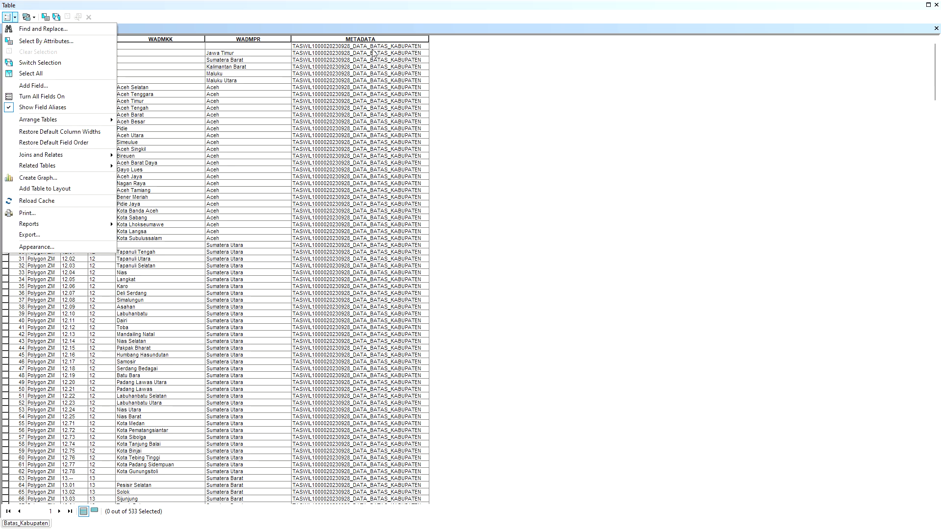
click(93, 39)
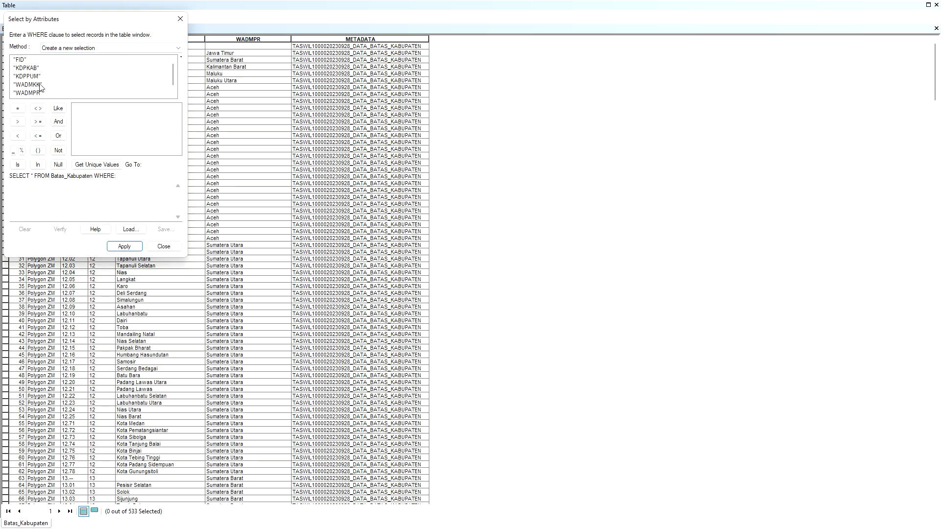
drag(155, 20, 400, 142)
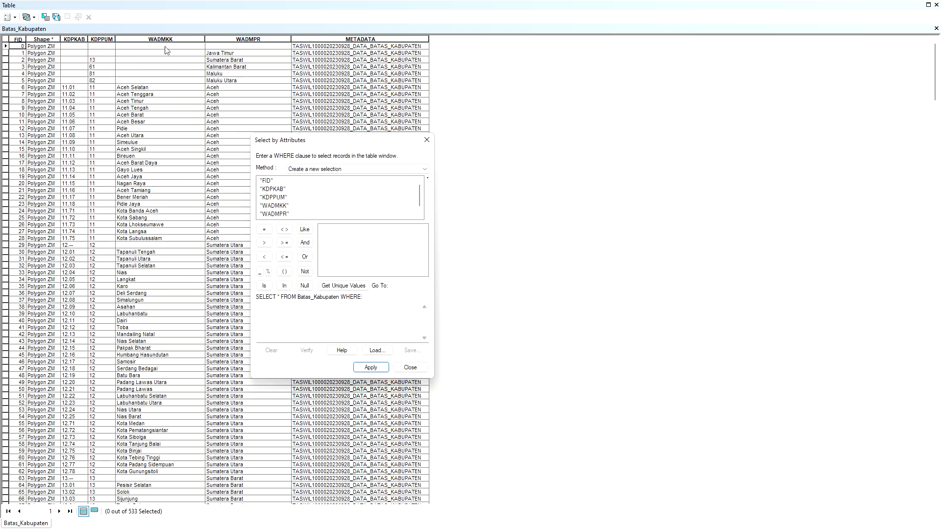
double_click(277, 206)
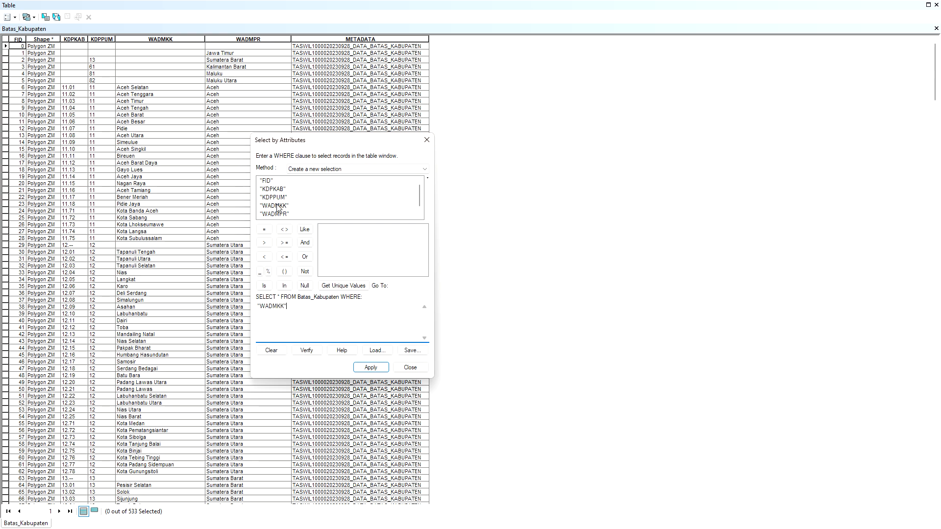
click(264, 230)
click(339, 286)
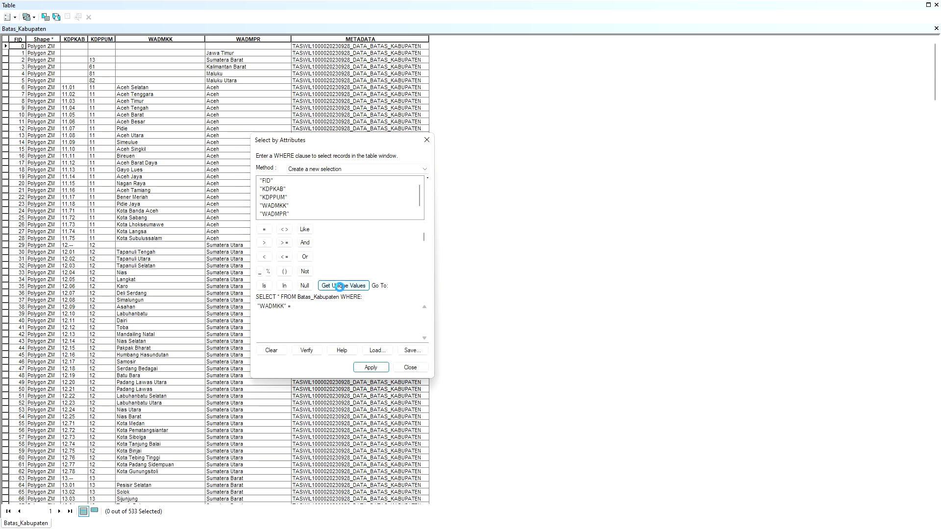
click(399, 285)
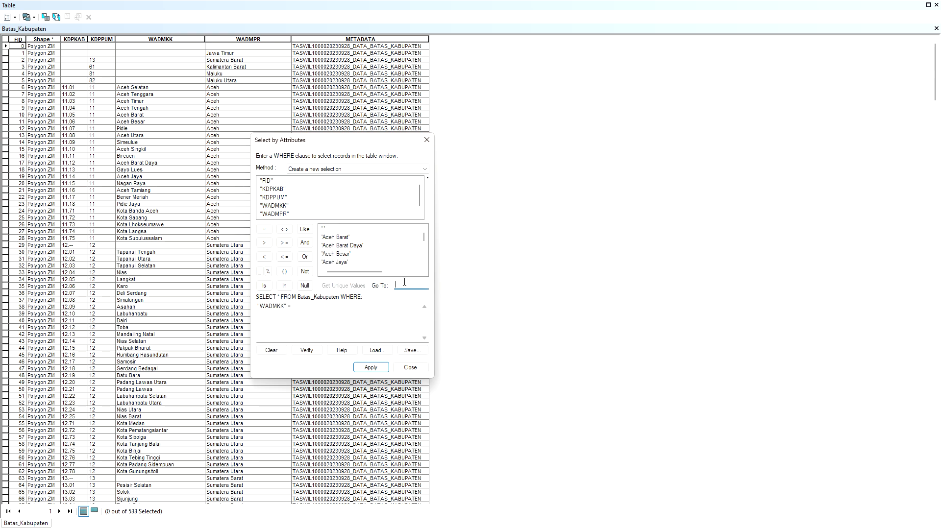
text(majalengka)
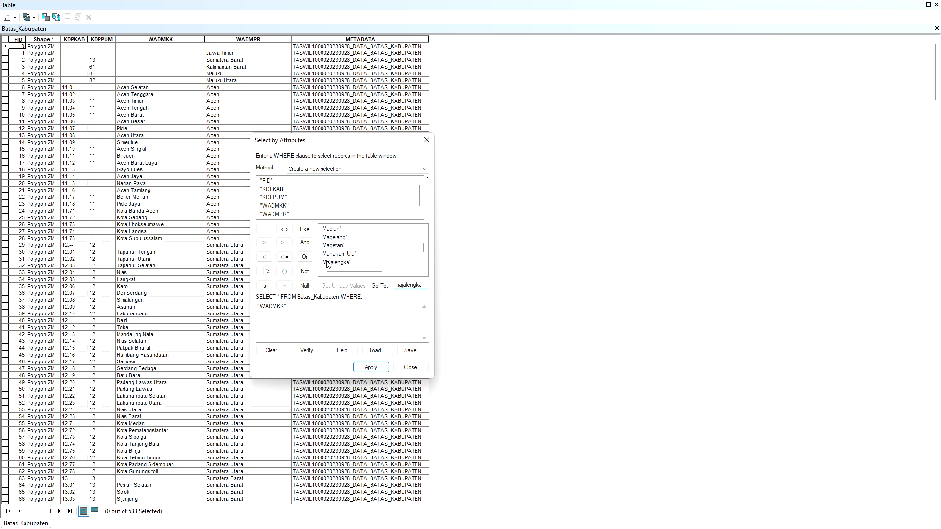
double_click(328, 263)
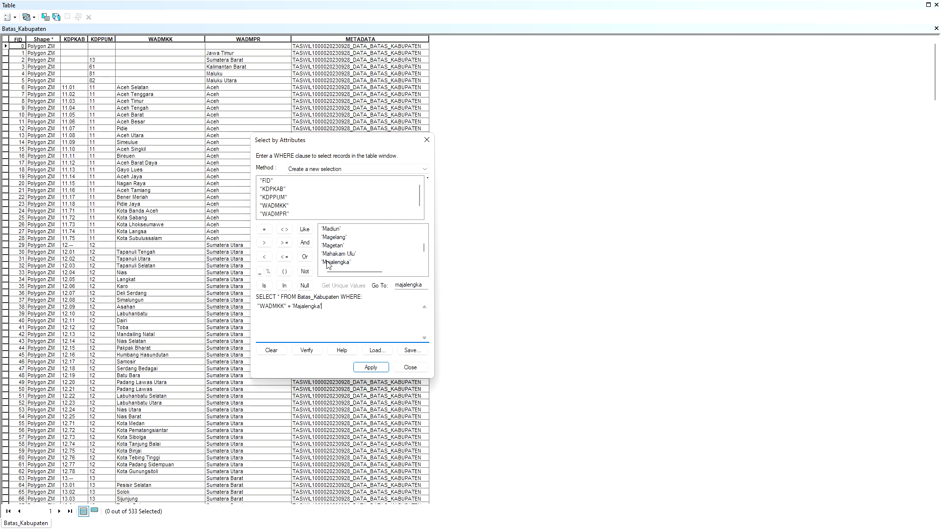
click(370, 367)
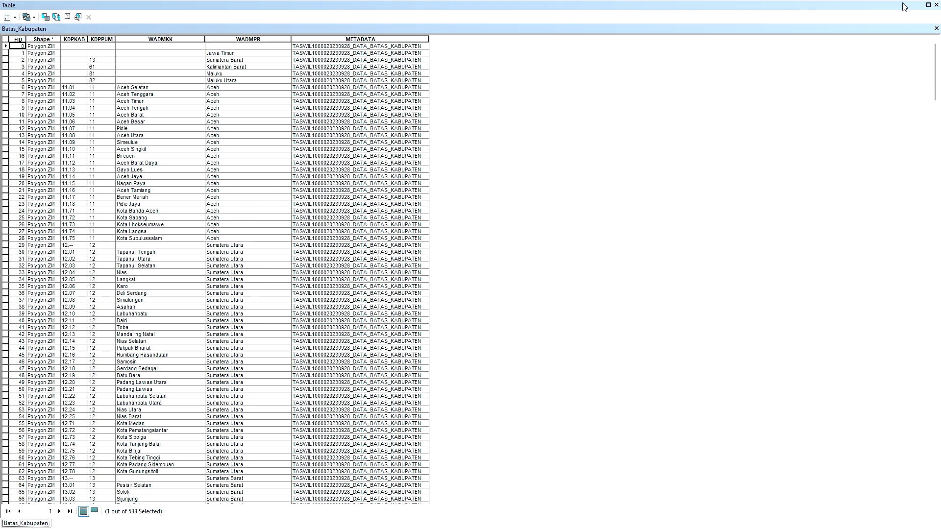
- Shrink the Batas_Kabupaten attribute table window and shift it aside to uncover the map and the Select by Attributes dialog
drag(904, 6, 773, 110)
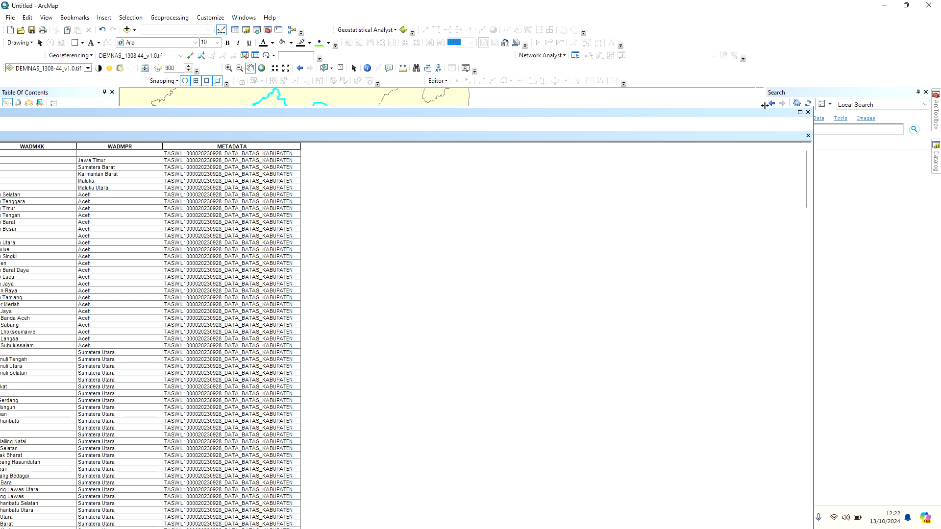
drag(812, 139, 461, 139)
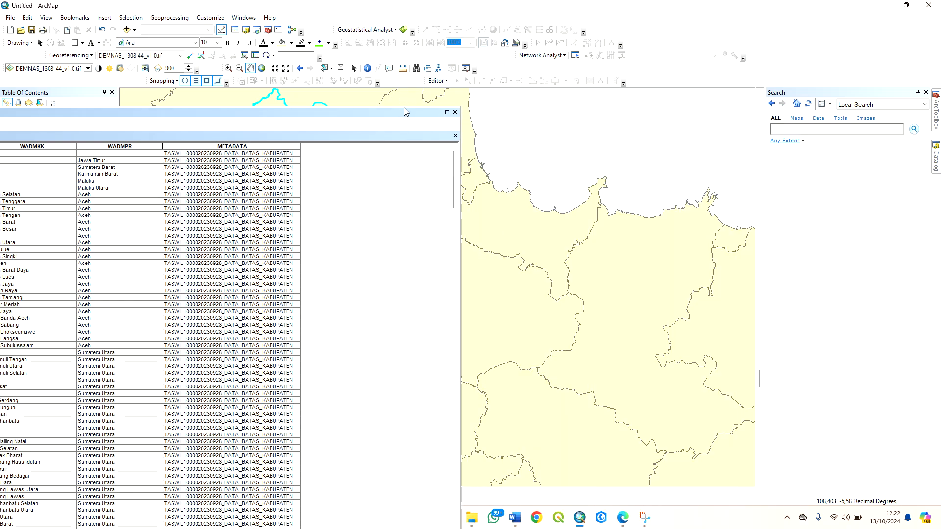
drag(403, 107, 374, 331)
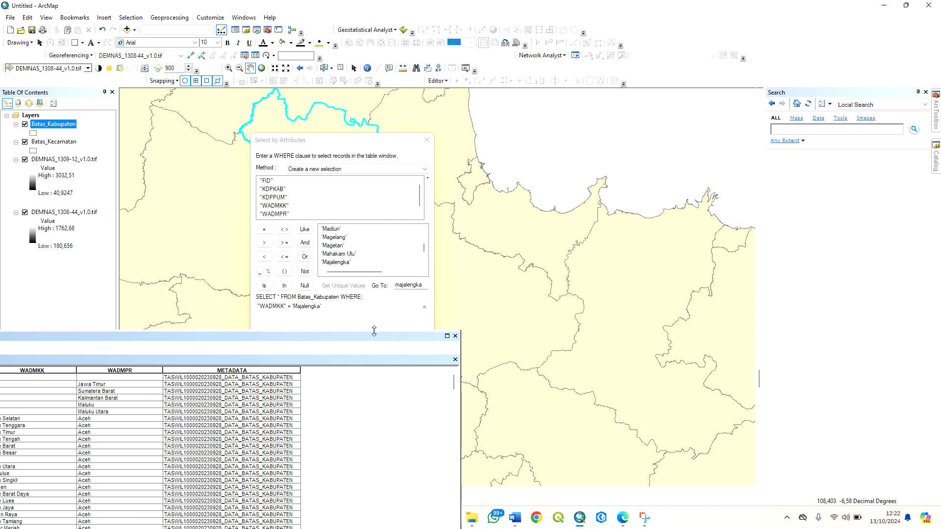
drag(662, 121, 639, 138)
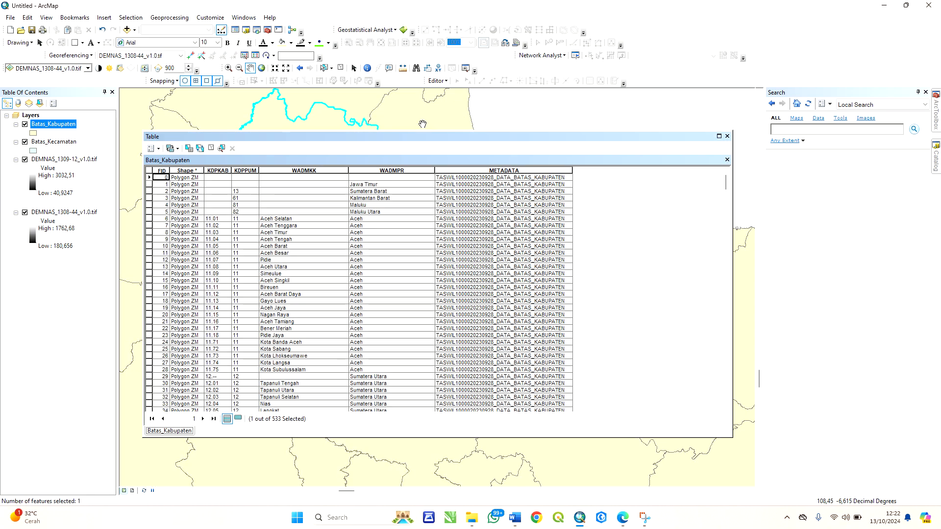
drag(406, 140, 622, 147)
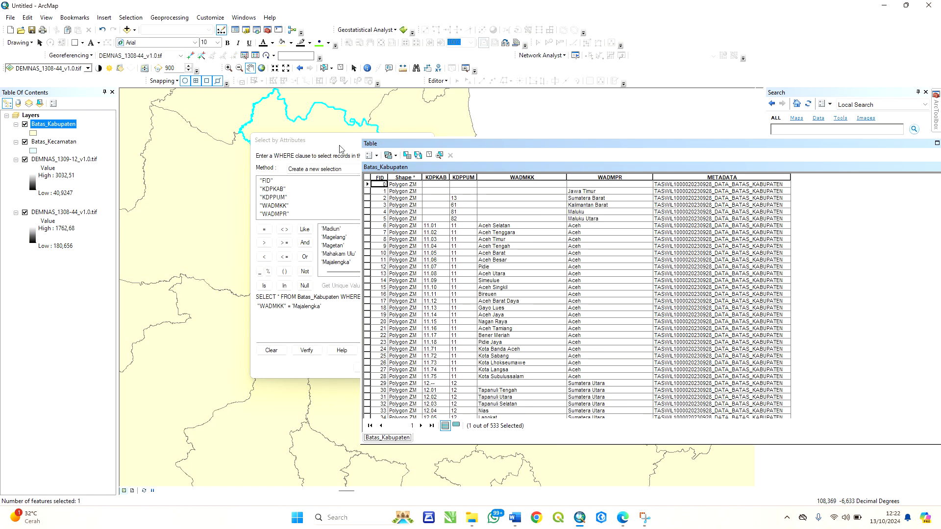
- Close Select by Attributes and show only the selected record in the Batas_Kabupaten table, placed clear of the highlighted Majalengka boundary
drag(339, 146, 292, 146)
click(356, 140)
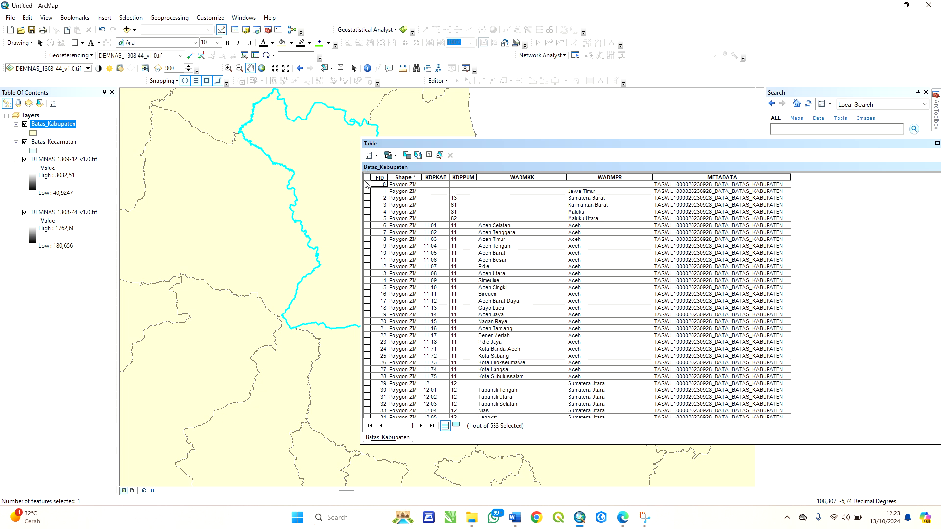
drag(360, 179, 539, 179)
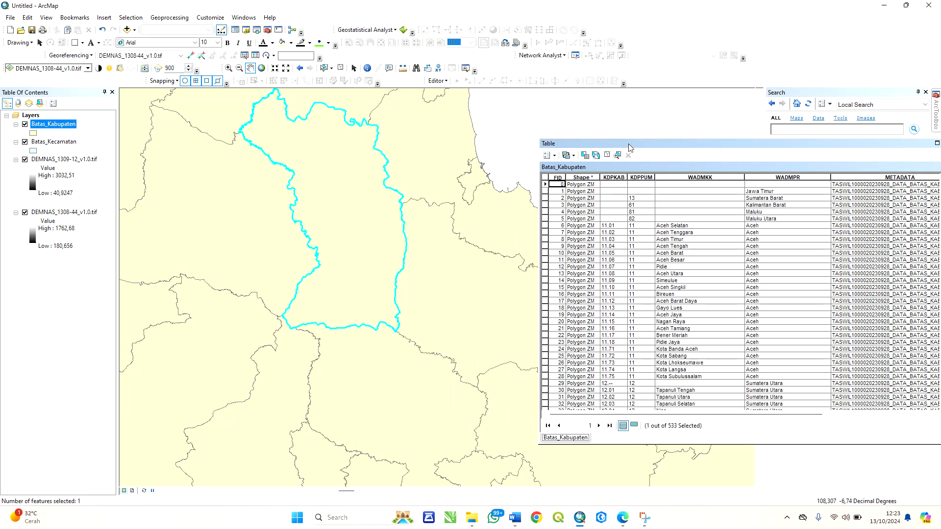
drag(654, 146, 582, 117)
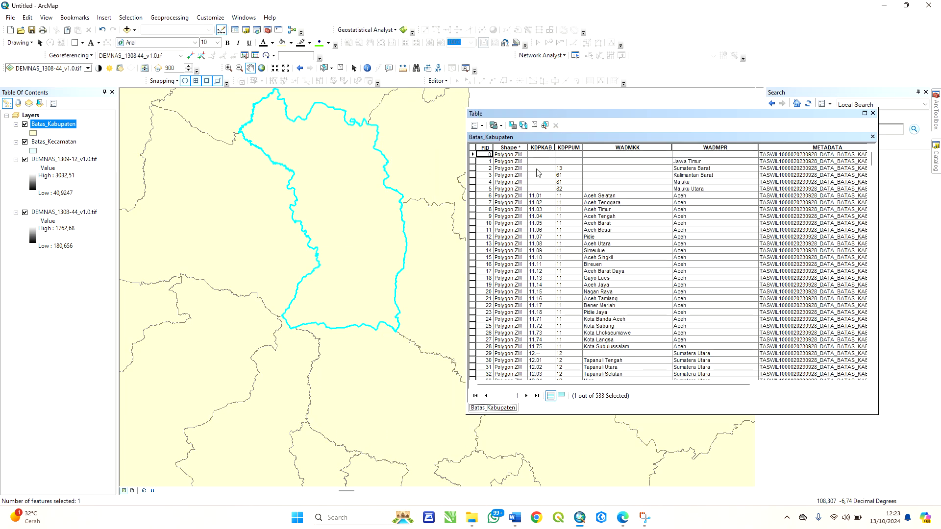
click(561, 395)
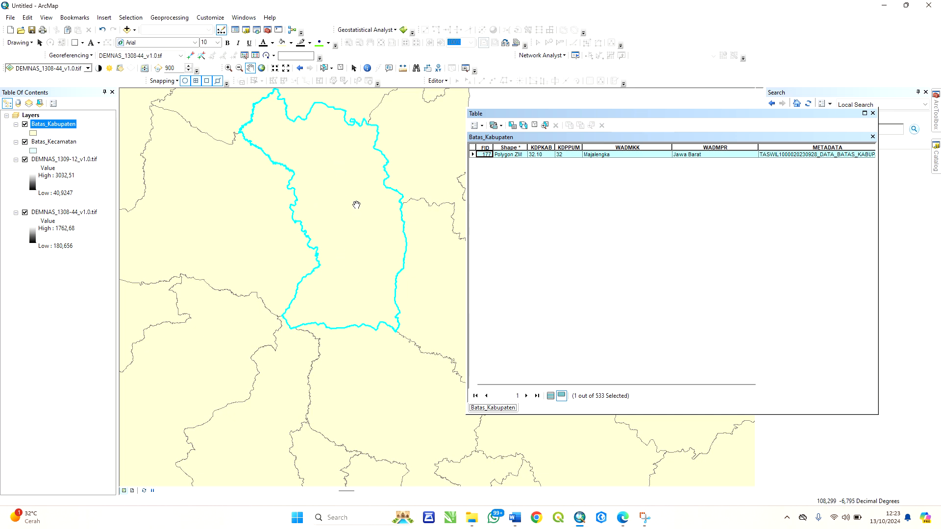
- Export the selected Batas_Kabupaten feature as the shapefile Adm Kabupaten Majalengka in D:\Acara 6 and add it to the map
right_click(52, 127)
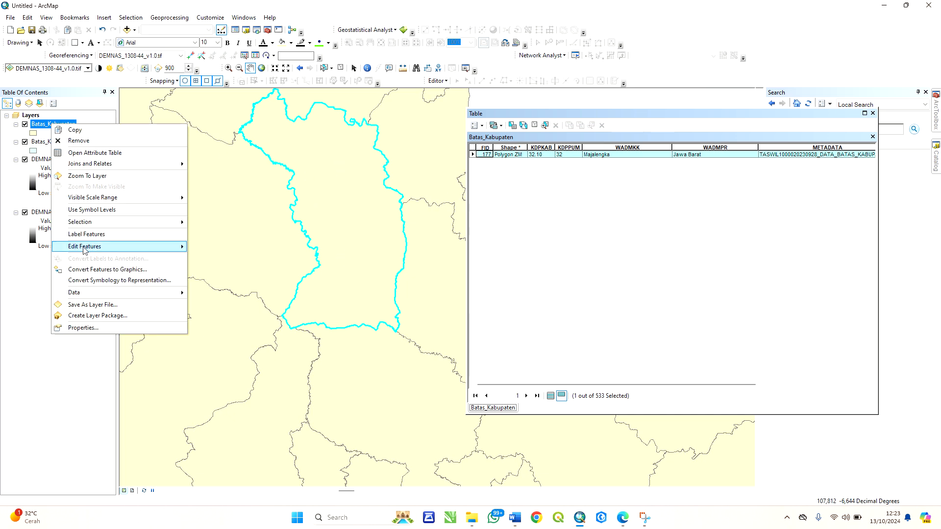
mouse_move(87, 293)
click(215, 304)
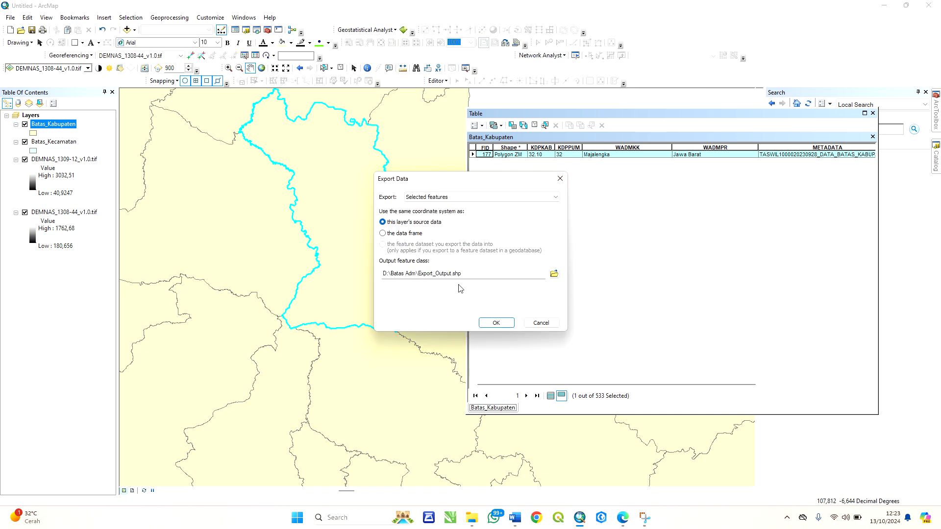
click(553, 273)
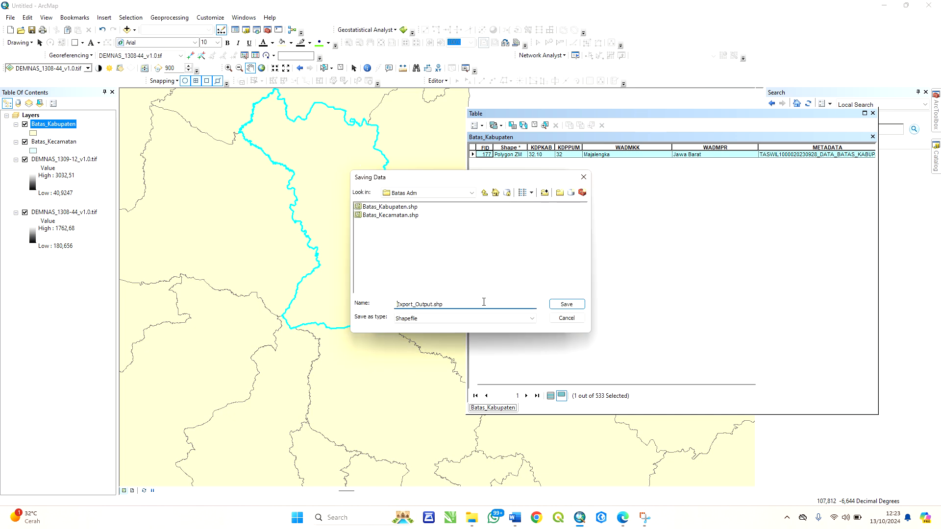
click(484, 193)
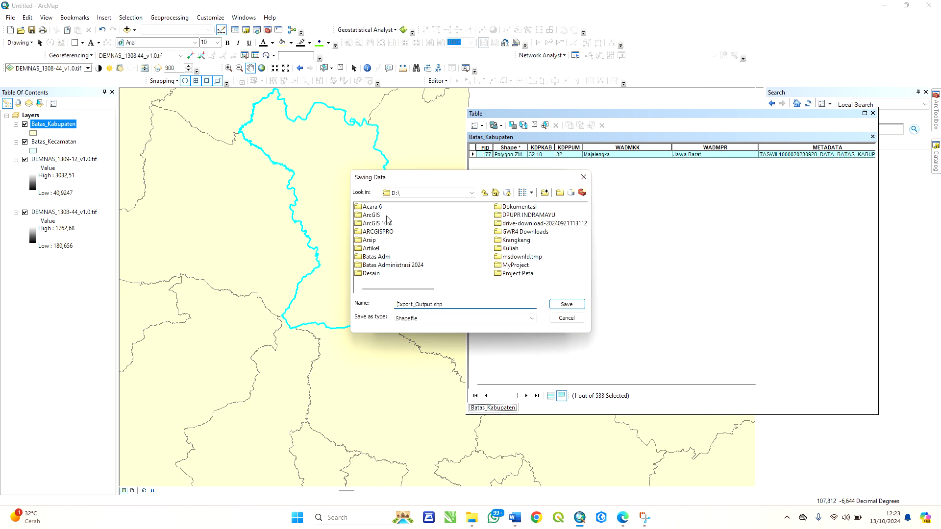
double_click(373, 207)
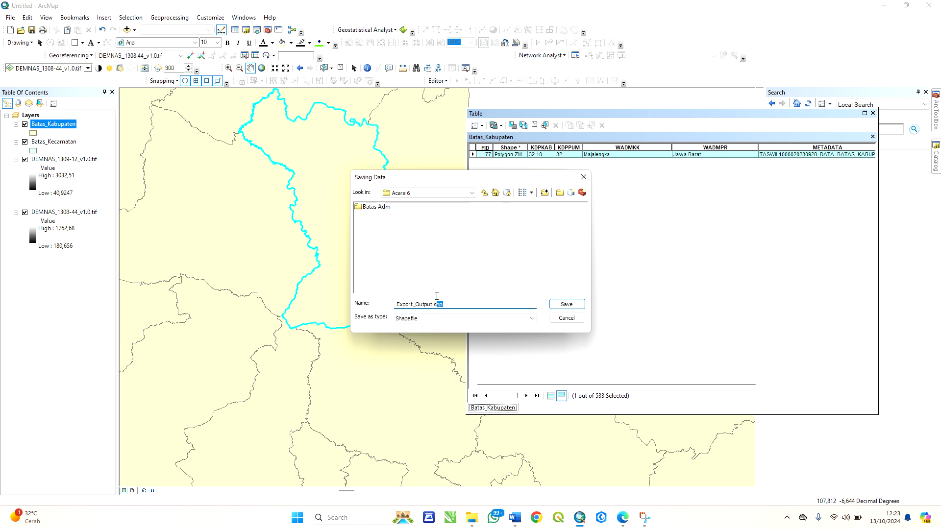
drag(440, 304, 358, 287)
text(Adm Kabupaten Majalengka)
click(561, 305)
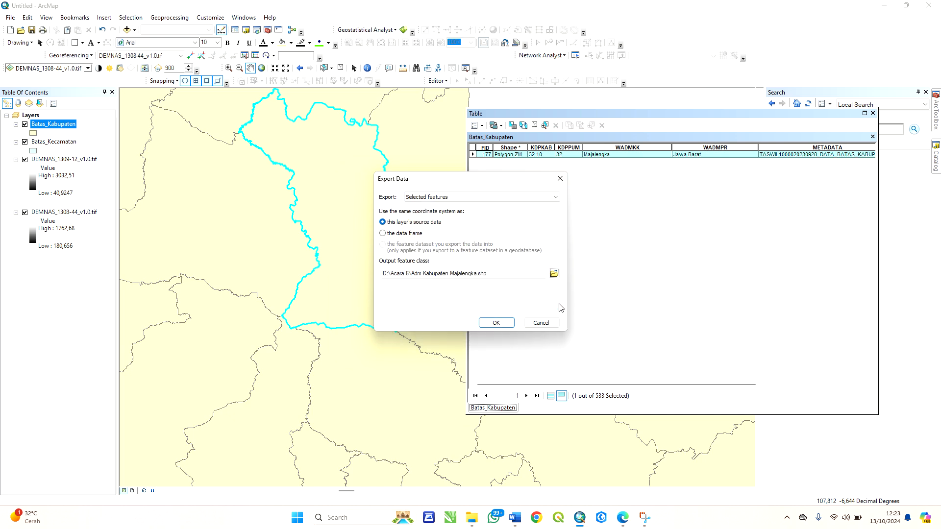
click(496, 322)
click(508, 291)
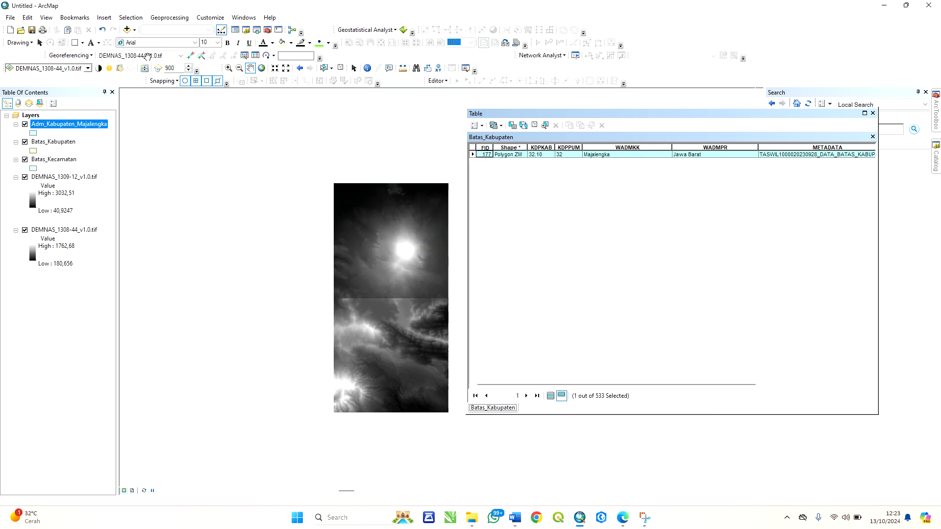
- Clear the selection in the Batas_Kabupaten attribute table and close the table
click(872, 114)
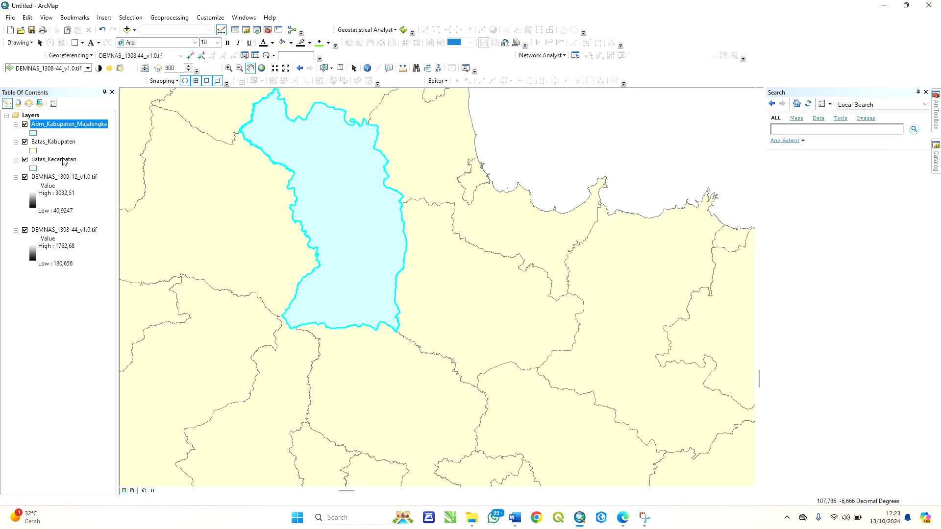
right_click(40, 146)
click(65, 169)
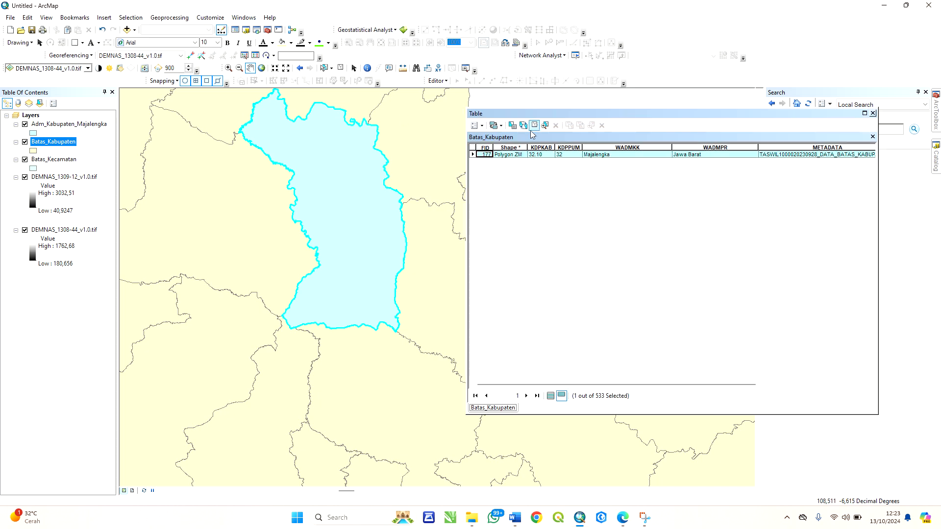
click(534, 125)
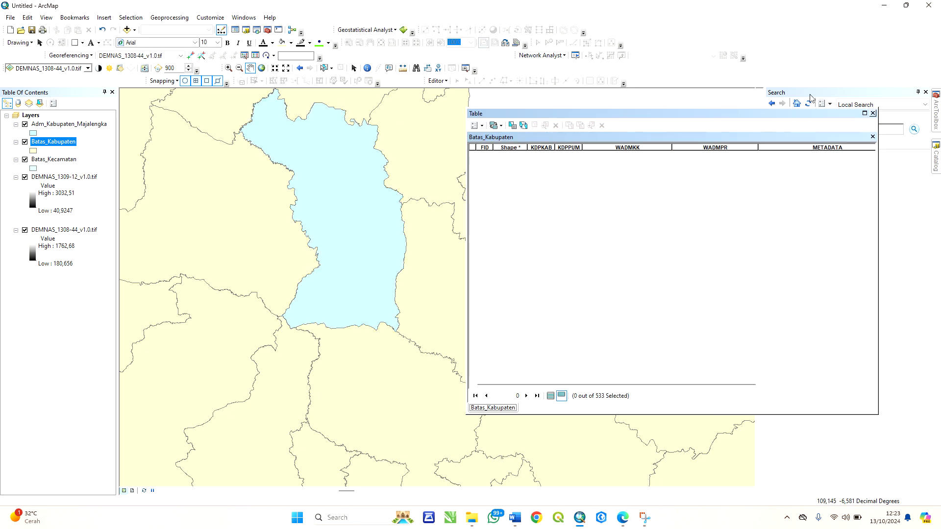
click(872, 113)
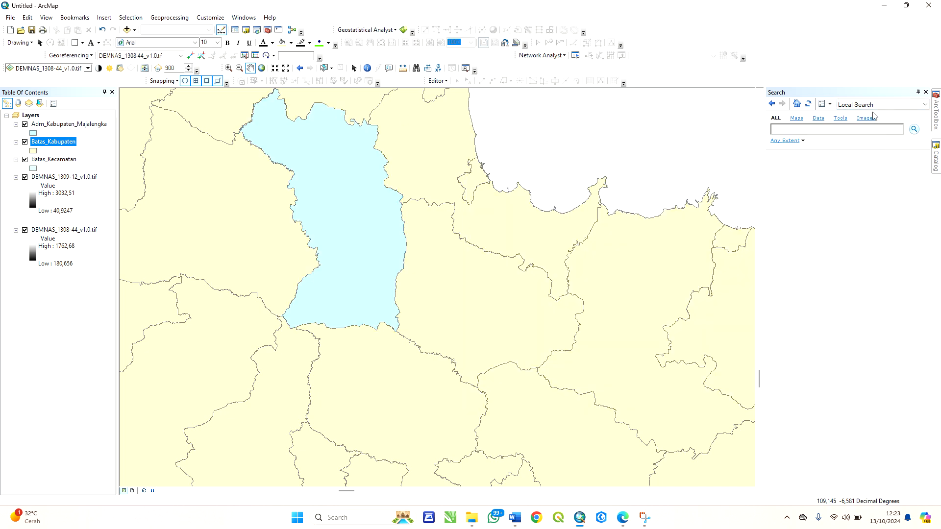
- Hide the Batas_Kabupaten layer and briefly switch Adm_Kabupaten_Majalengka off and on to compare it with the district boundaries
click(25, 142)
drag(365, 142, 381, 168)
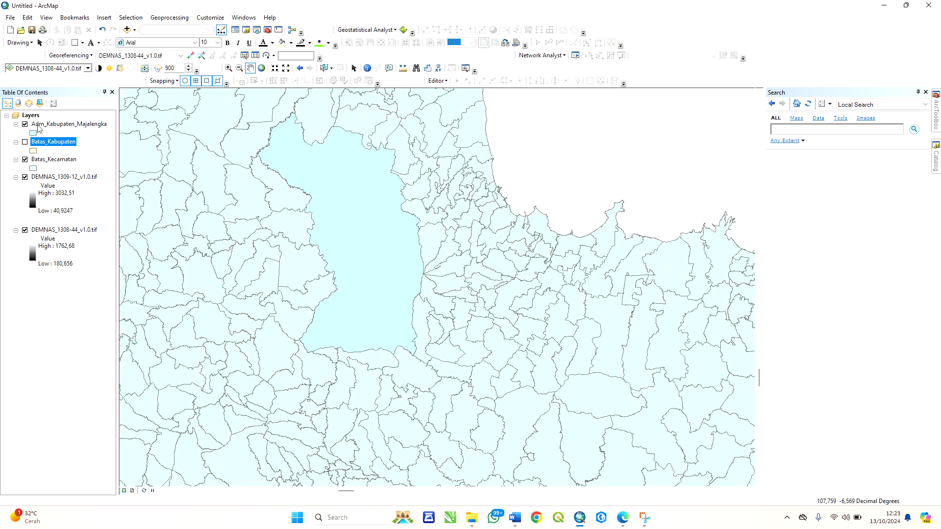
click(25, 124)
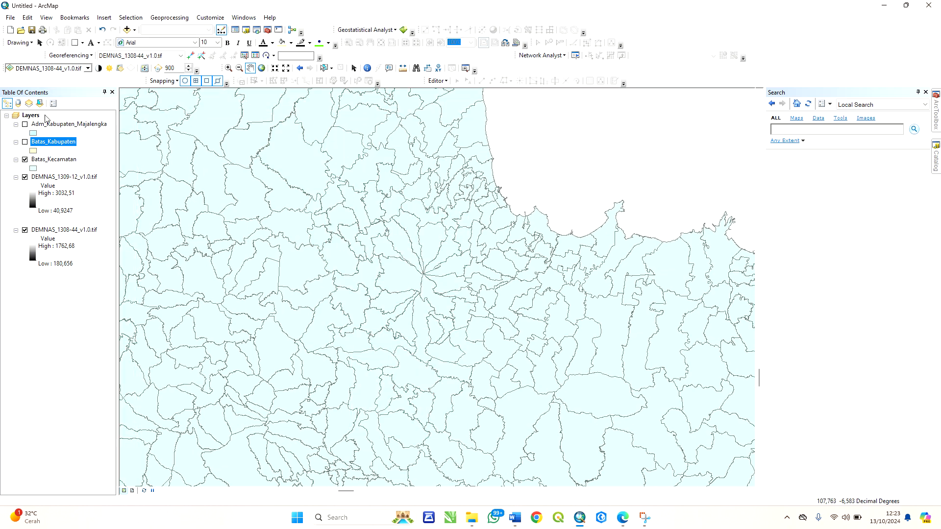
click(25, 124)
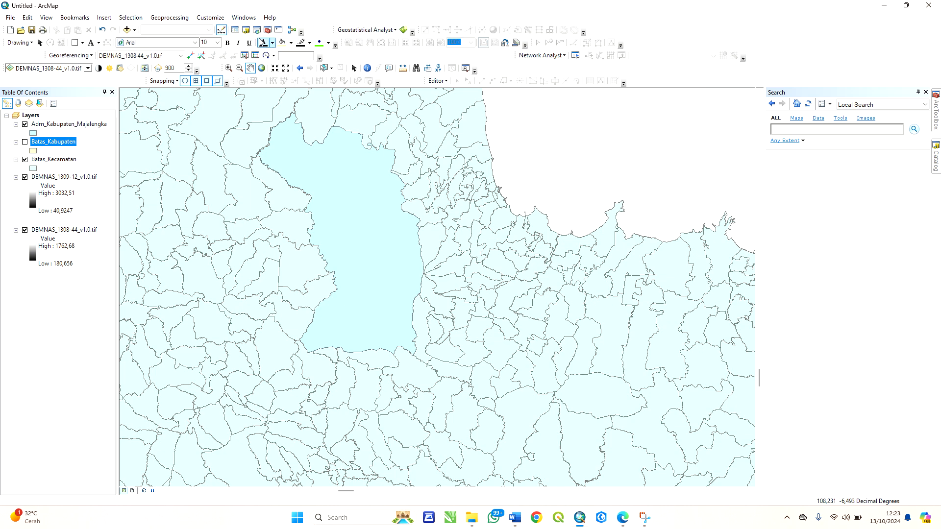
- Set up the Clip tool with Batas_Kecamatan as the input features and Adm_Kabupaten_Majalengka as the clip features
click(169, 17)
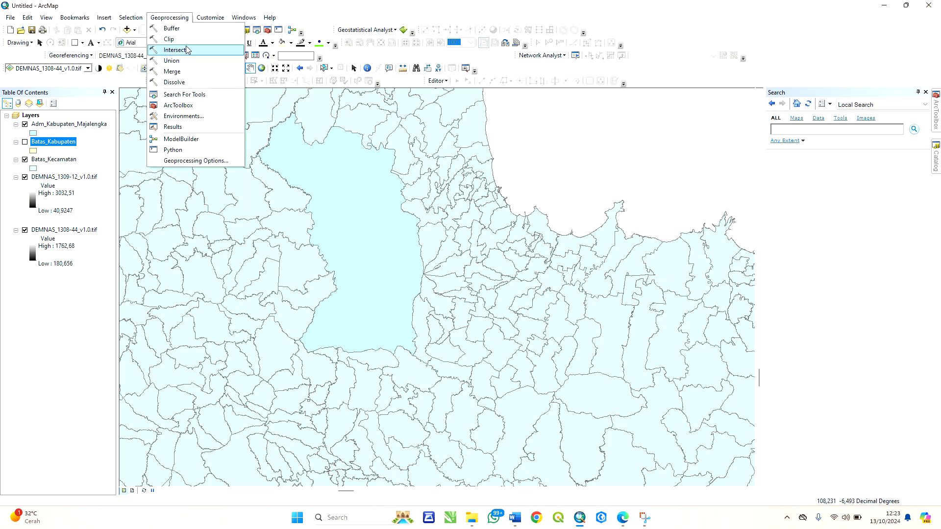
click(187, 42)
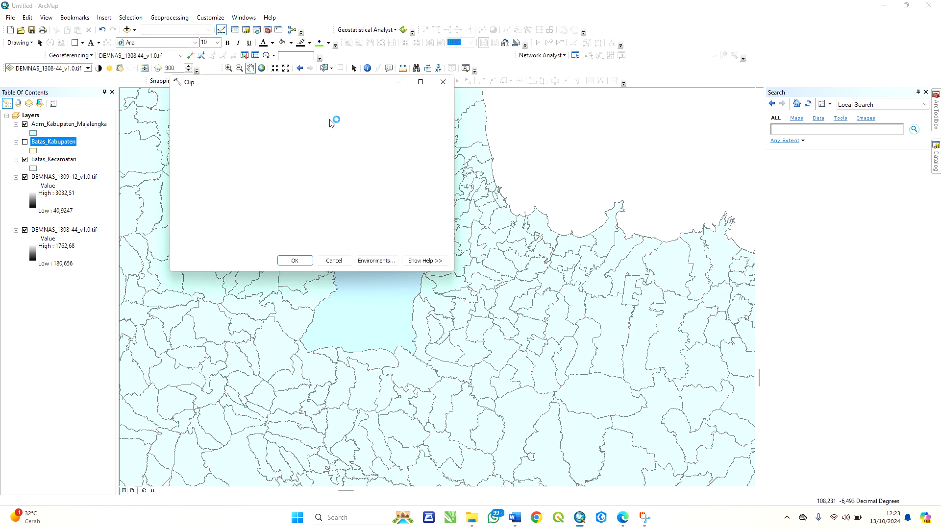
click(68, 160)
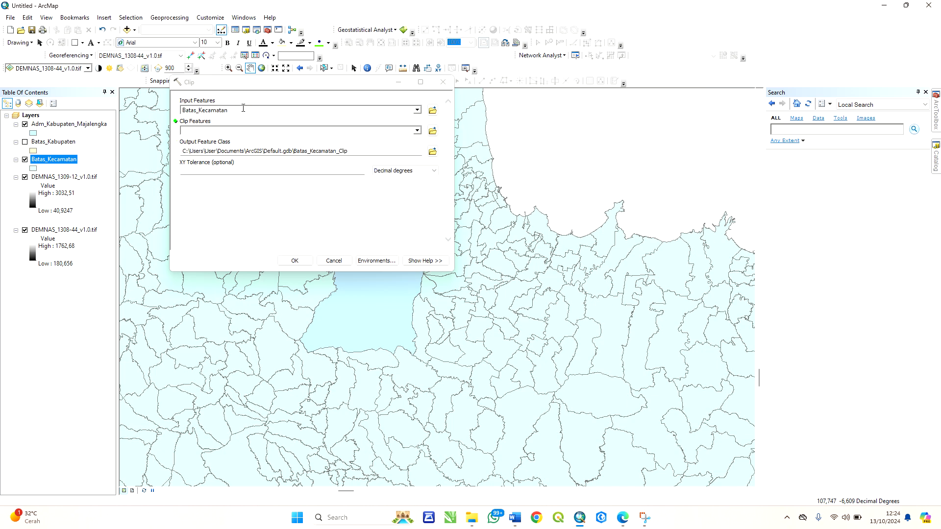
click(75, 127)
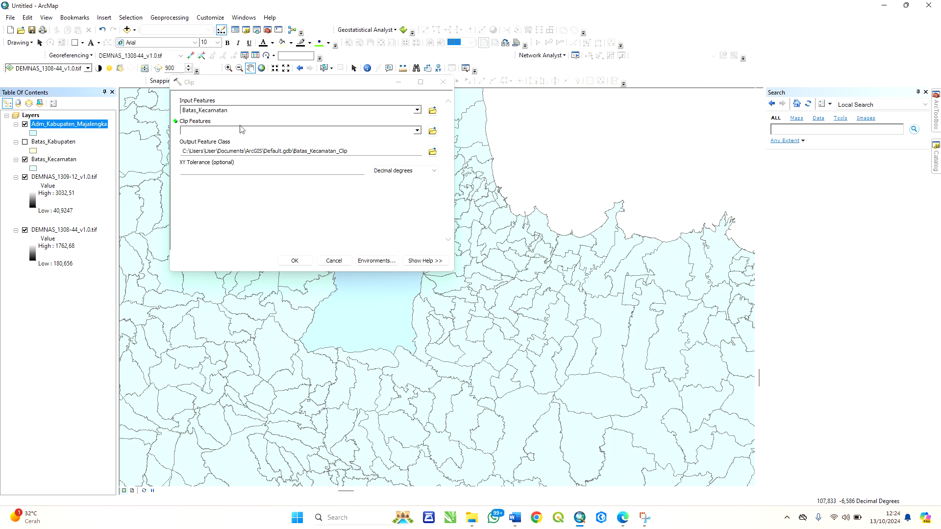
drag(80, 126, 201, 131)
- Set the Clip output to Kecamatan di Kabupaten Majalengka.shp in D:\Acara 6 and run the tool
click(432, 152)
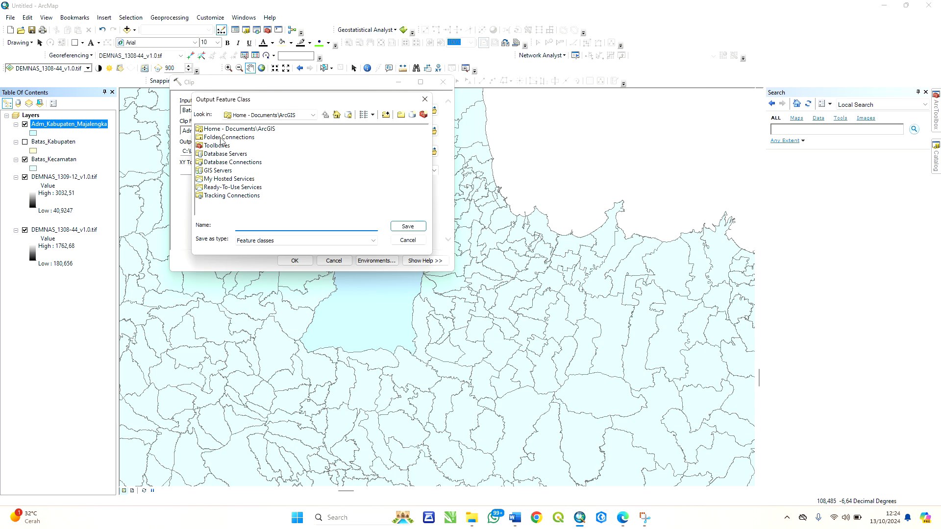
click(222, 139)
double_click(219, 139)
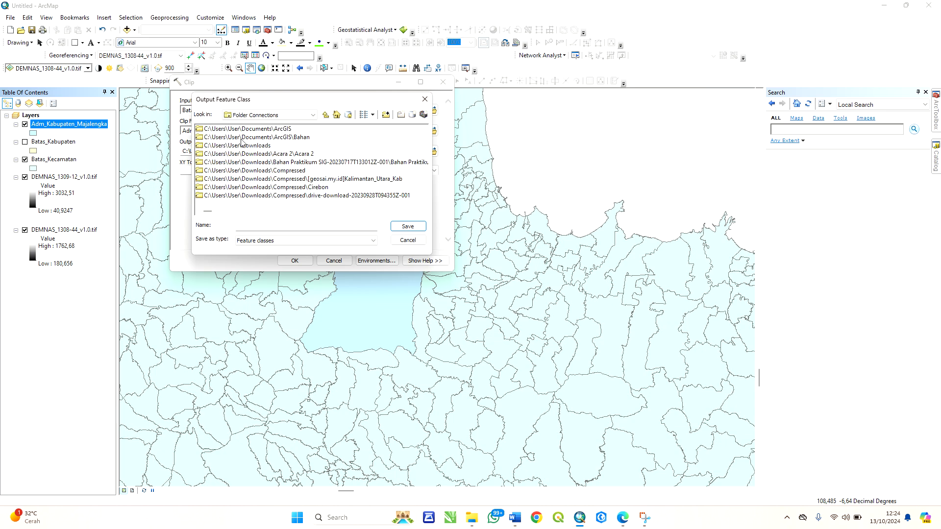
scroll(235, 145, down, 6)
scroll(227, 147, up, 3)
click(206, 145)
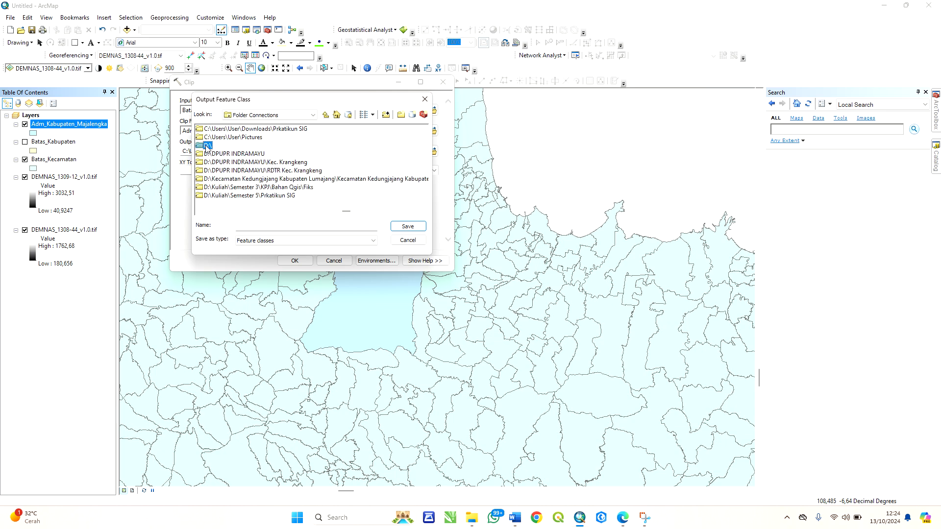
double_click(207, 145)
double_click(219, 131)
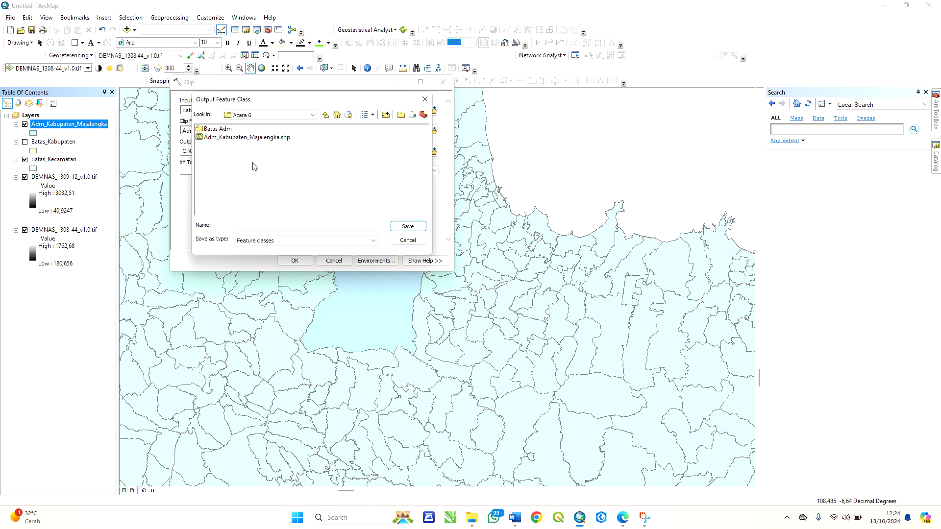
click(262, 227)
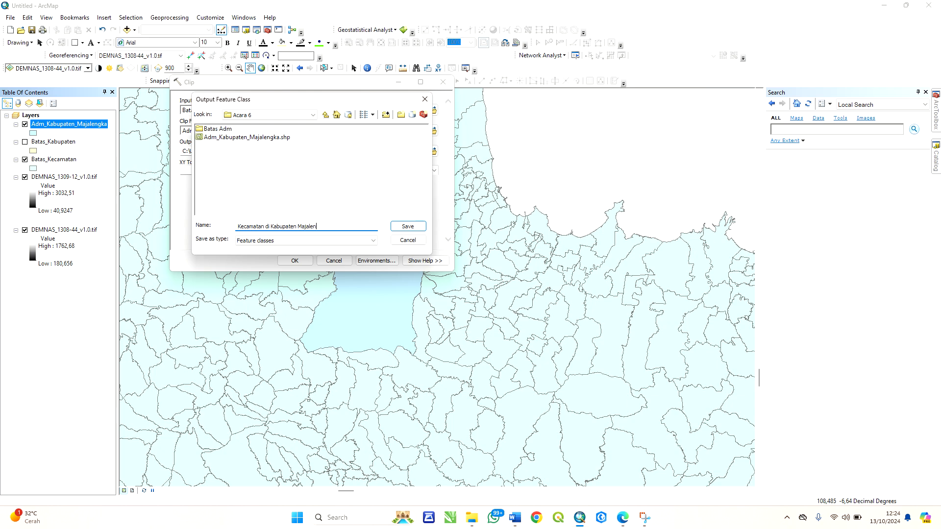
text(a)
key(Return)
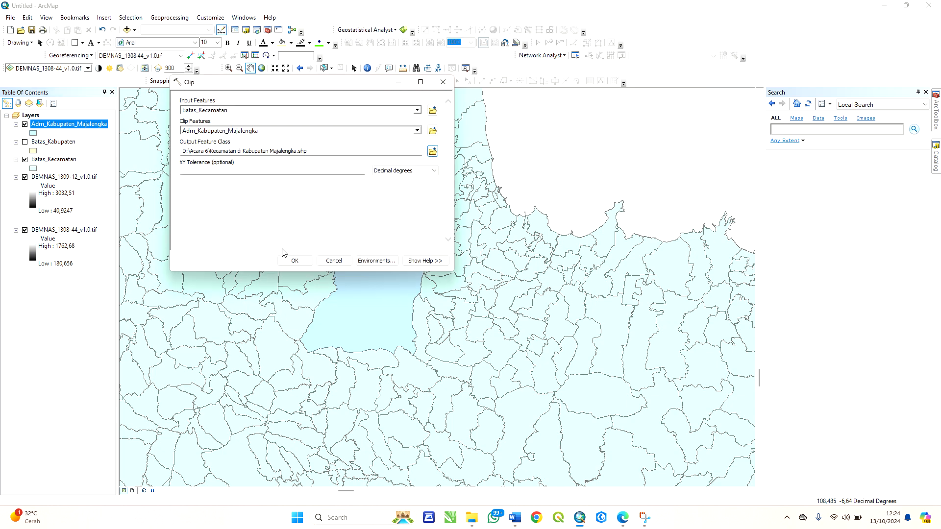
click(290, 260)
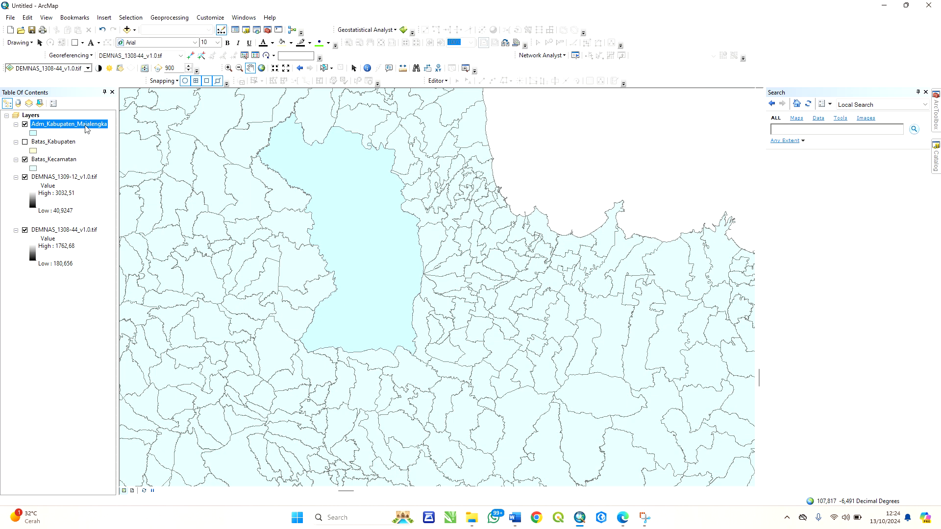
drag(358, 183, 374, 199)
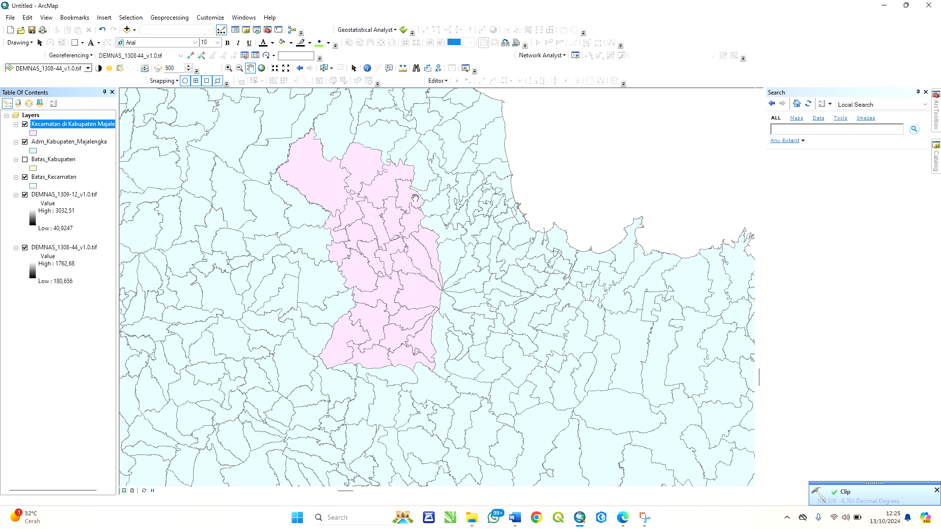
- Hide the Batas_Kecamatan layer so the clipped Majalengka districts stand alone over the DEMNAS rasters
scroll(368, 233, down, 1)
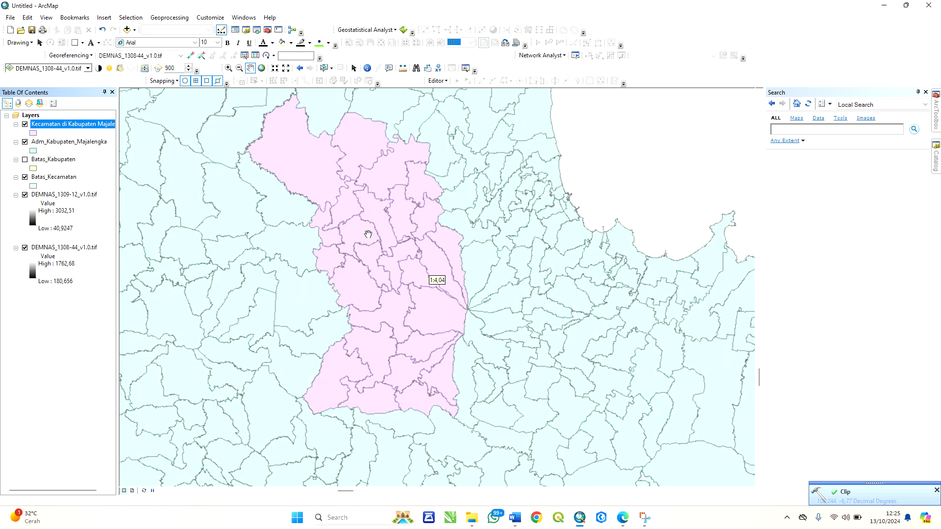
drag(362, 189, 381, 194)
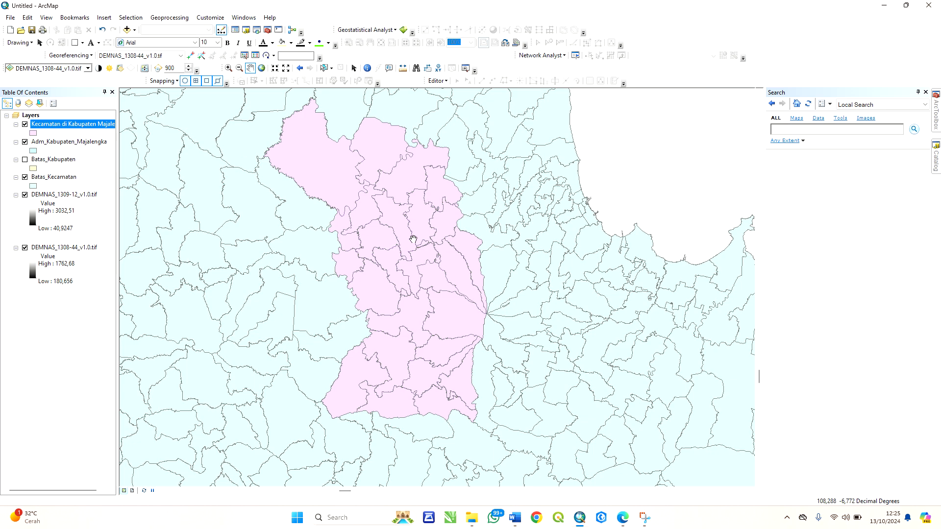
click(25, 178)
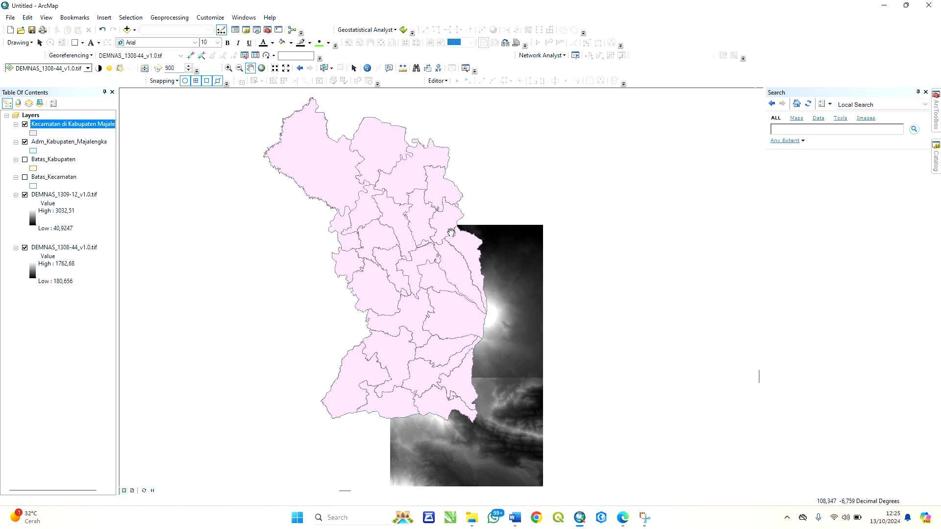
- Open the attribute table of Kecamatan di Kabupaten Majalengka and bring up Select By Attributes beside it
right_click(71, 128)
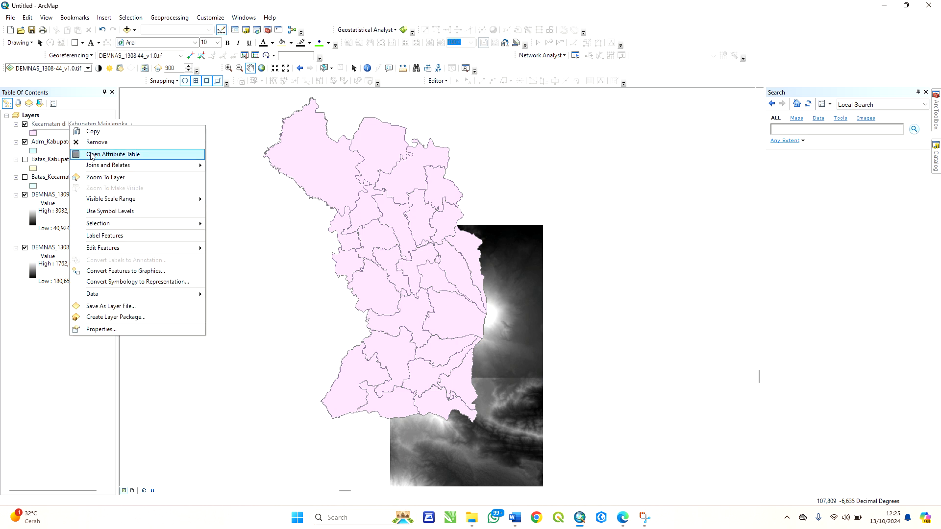
click(179, 152)
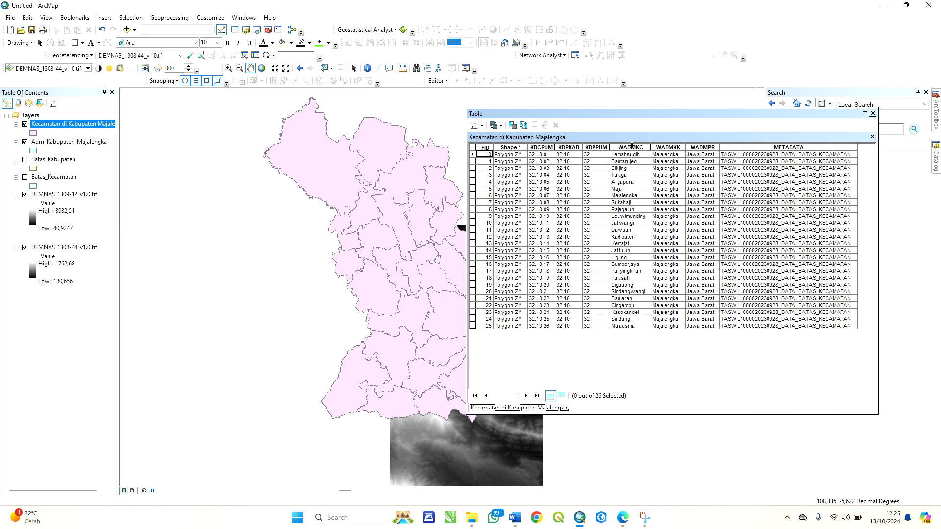
click(475, 125)
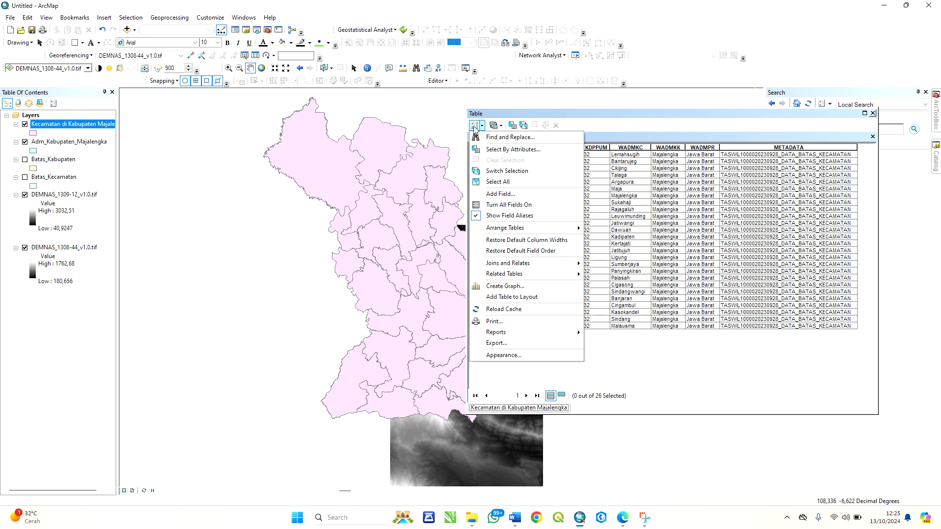
click(490, 147)
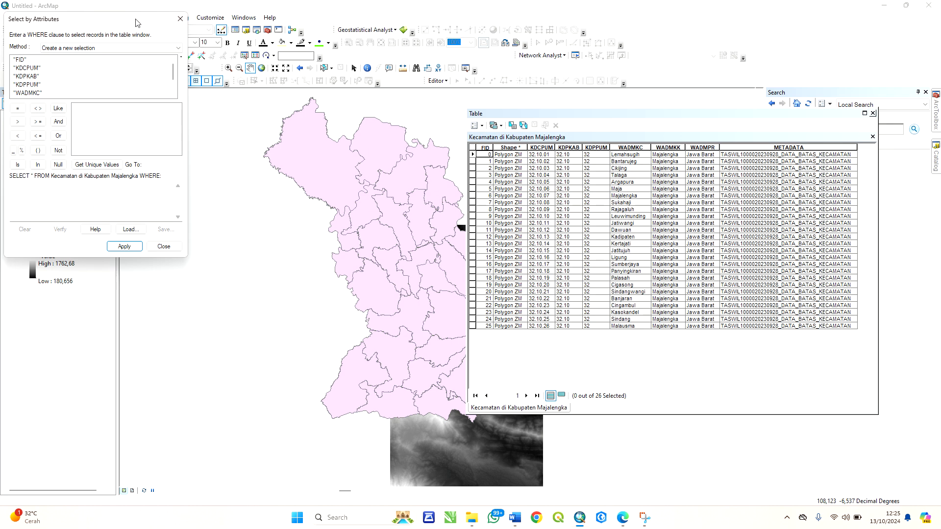
drag(136, 23, 413, 147)
- Select the Cikijing district with the query "WADMKC" = 'Cikijing' and close the attribute table
double_click(304, 217)
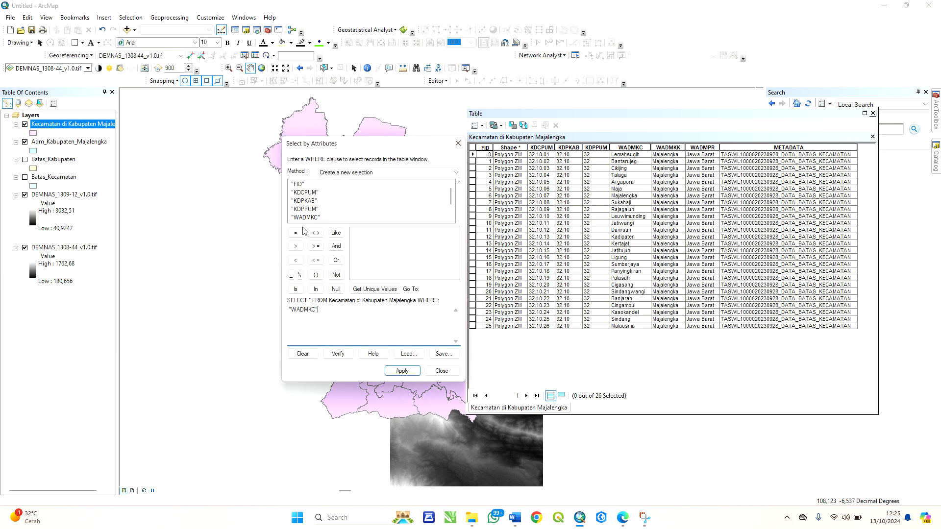
click(296, 233)
click(375, 289)
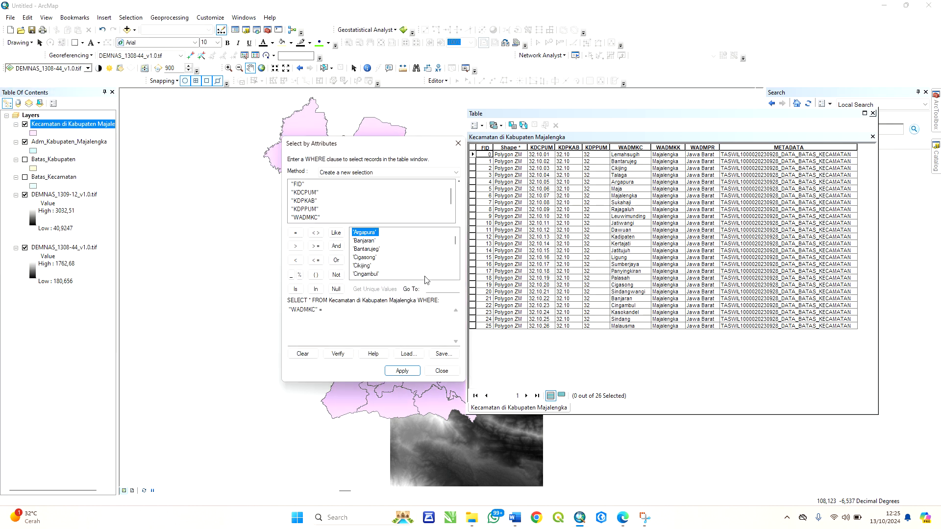
scroll(392, 259, down, 3)
scroll(392, 267, down, 4)
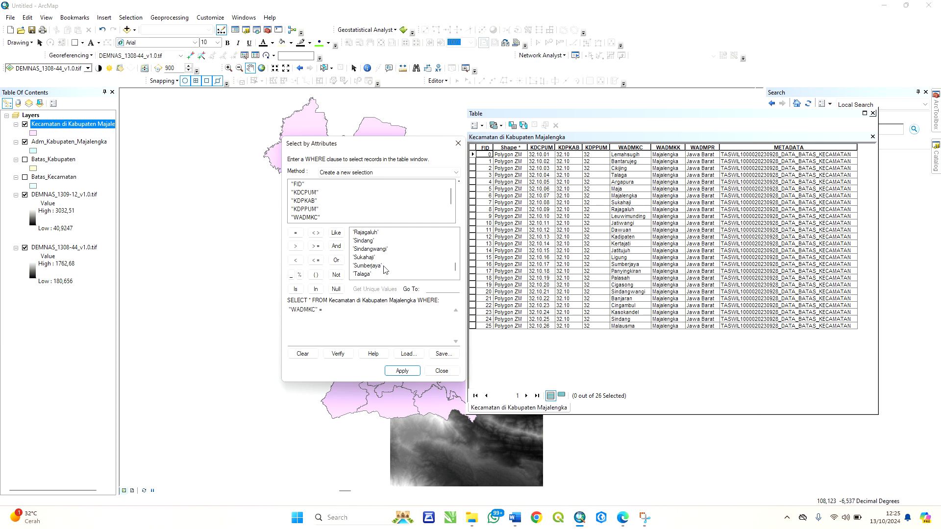
click(433, 287)
text(ciki)
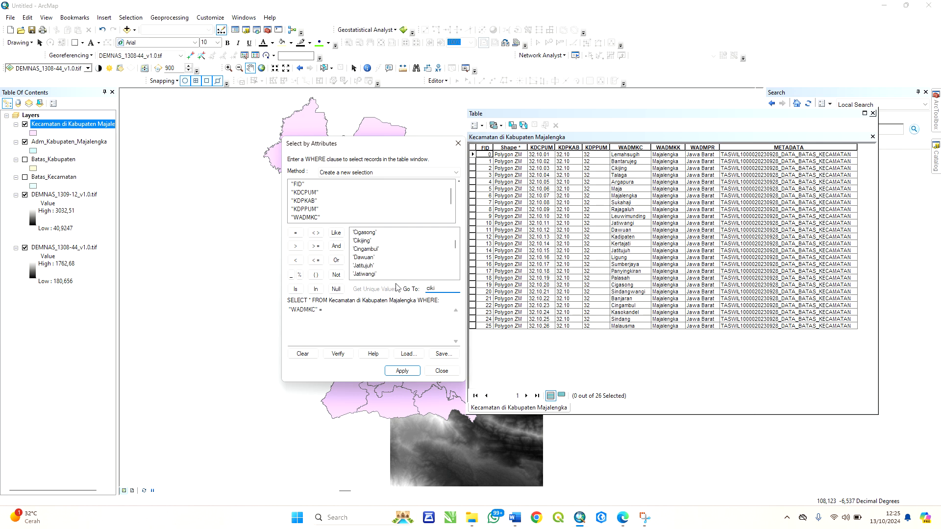
double_click(362, 242)
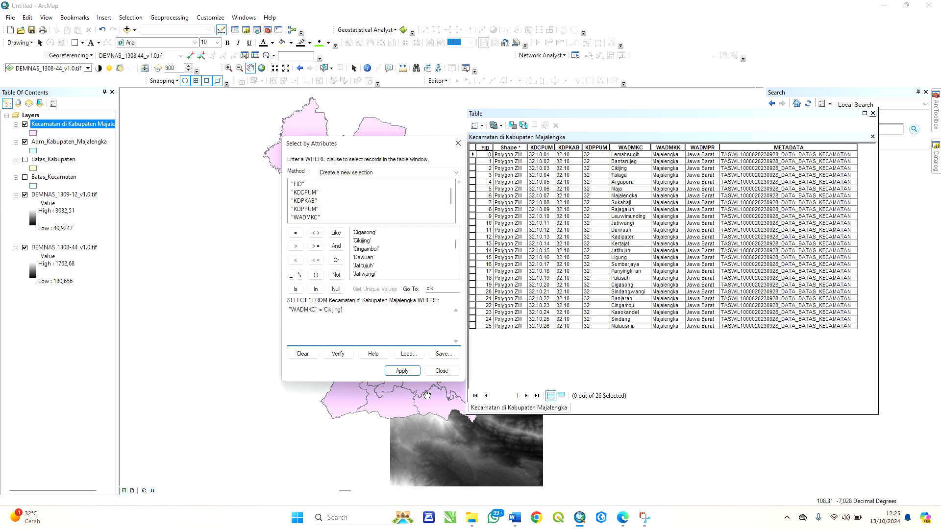
click(403, 372)
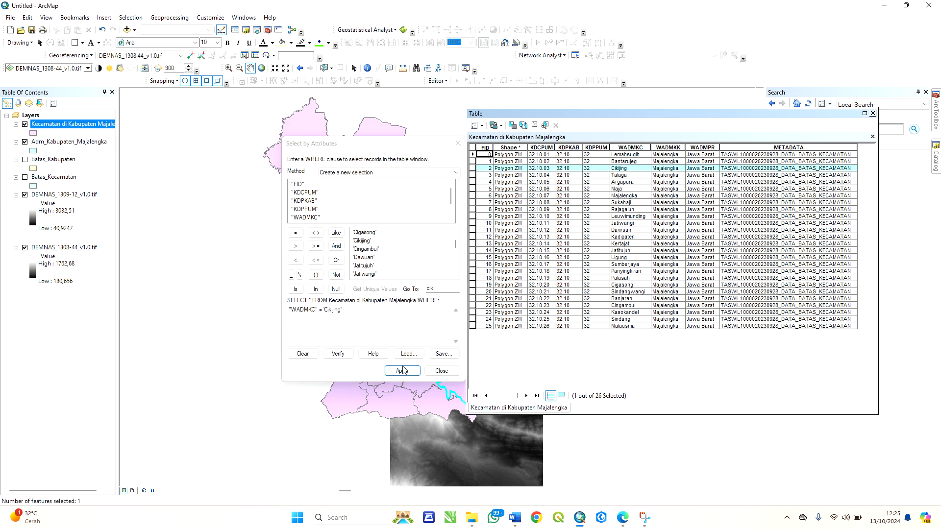
click(872, 113)
scroll(448, 407, up, 2)
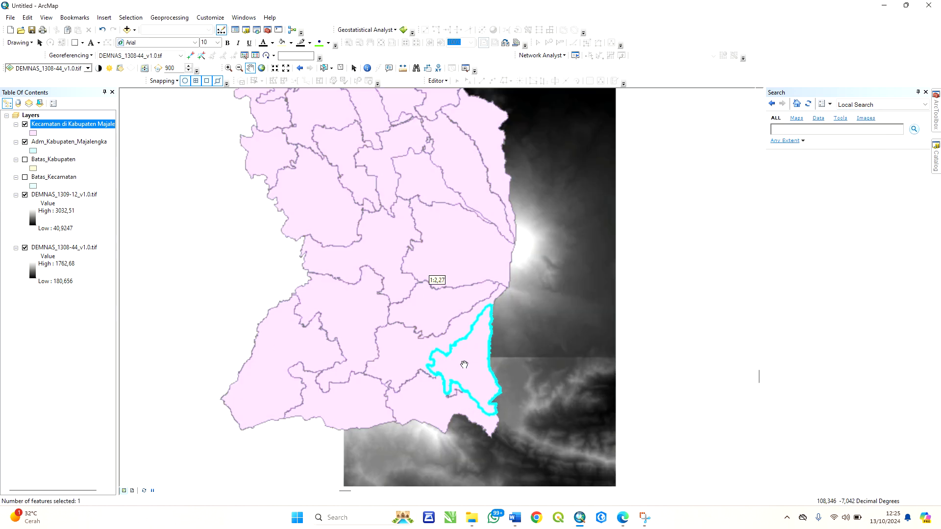
- Start exporting the selected Cikijing feature with this layer's source coordinate system and browse for the output location
right_click(58, 124)
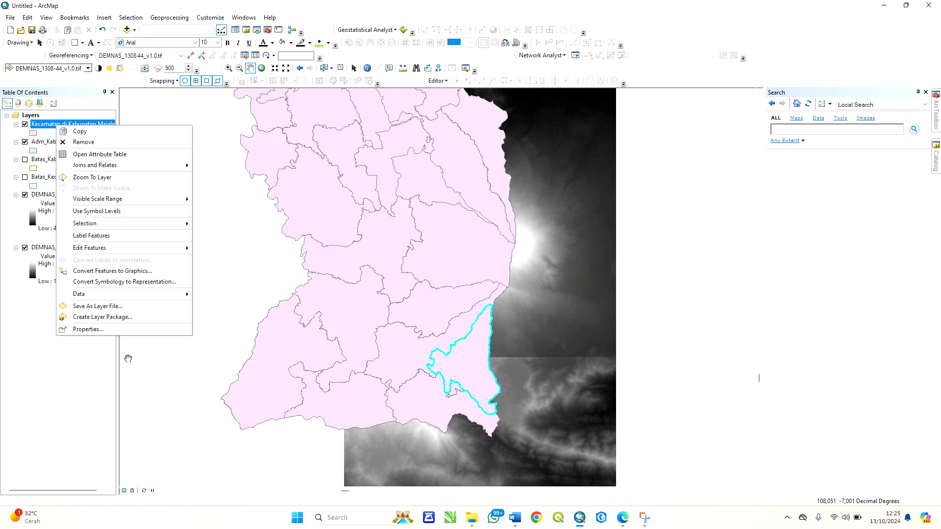
mouse_move(129, 294)
click(214, 303)
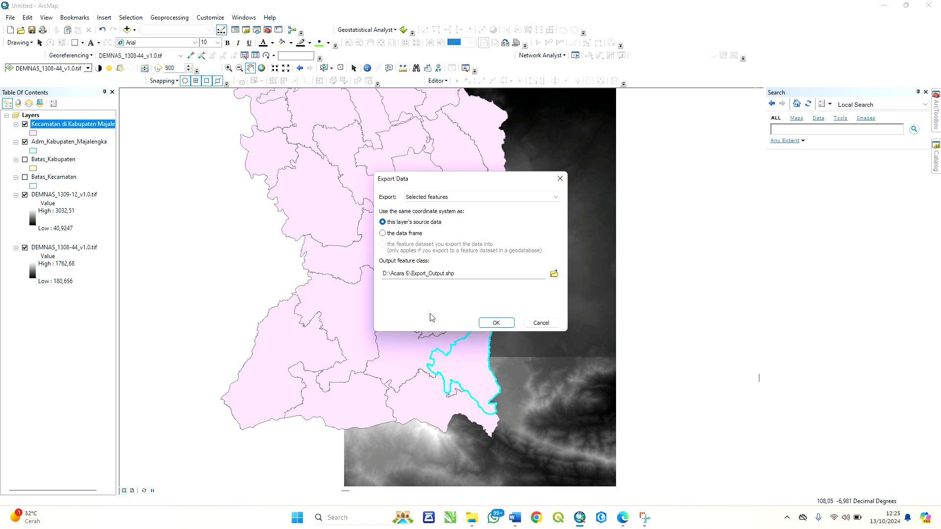
click(554, 273)
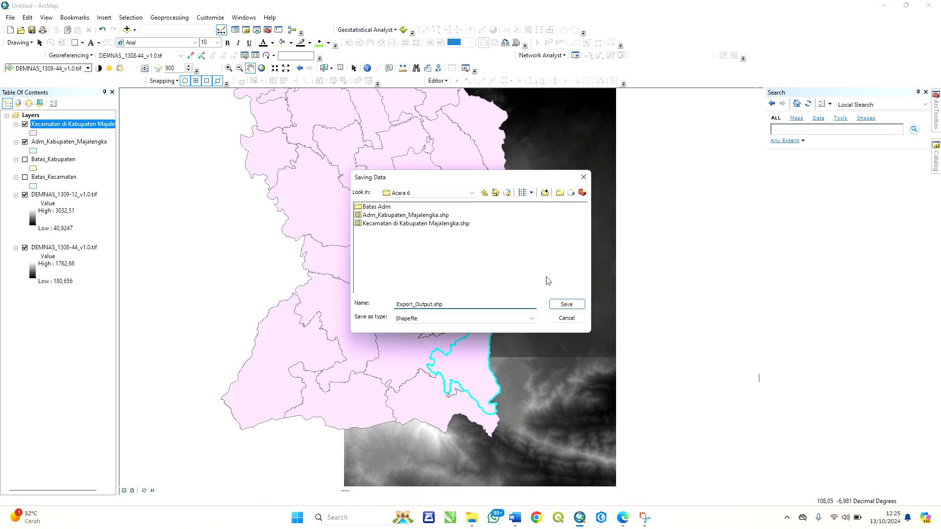
- Name the output shapefile Kecamatan Cikijing in D:\Acara 6, run the export and add the result to the map
key(ctrl+a)
text(ke)
key(BackSpace)
key(BackSpace)
key(BackSpace)
key(BackSpace)
key(BackSpace)
key(Caps_Lock)
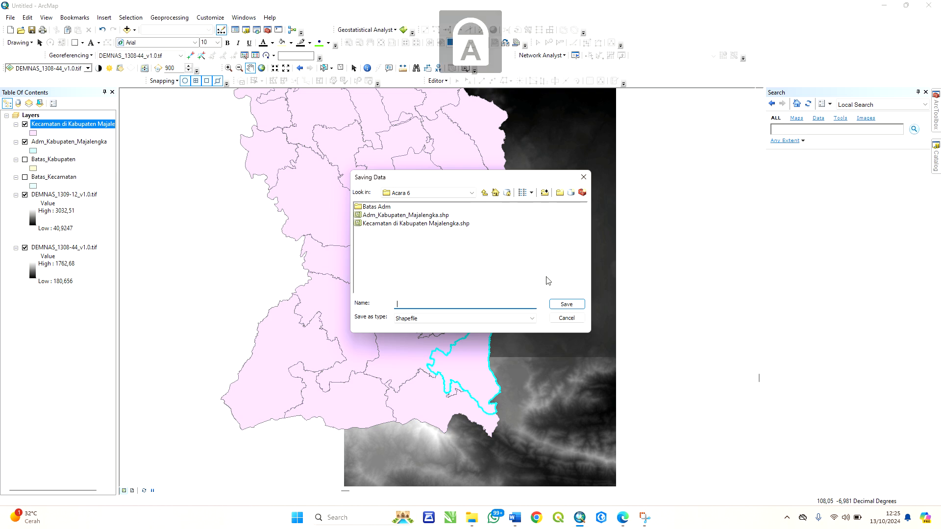
text(k)
key(Caps_Lock)
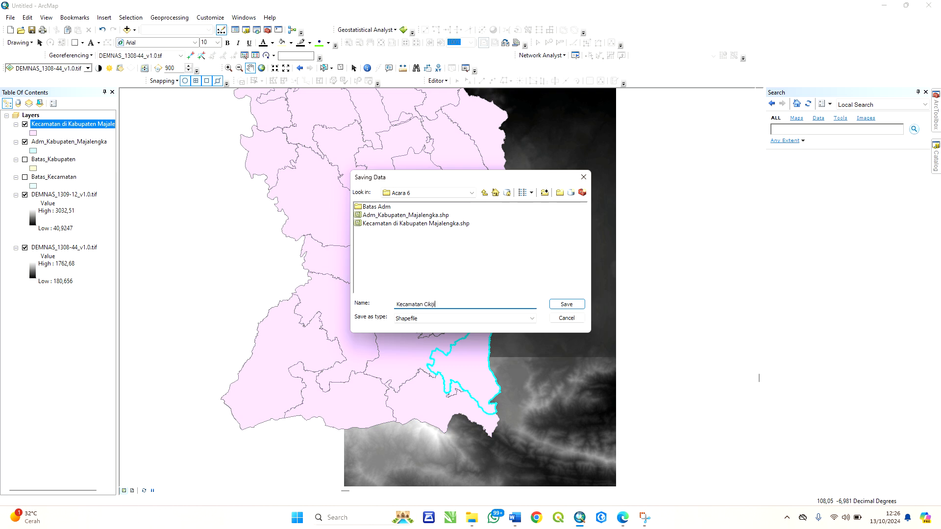
text(g)
key(Return)
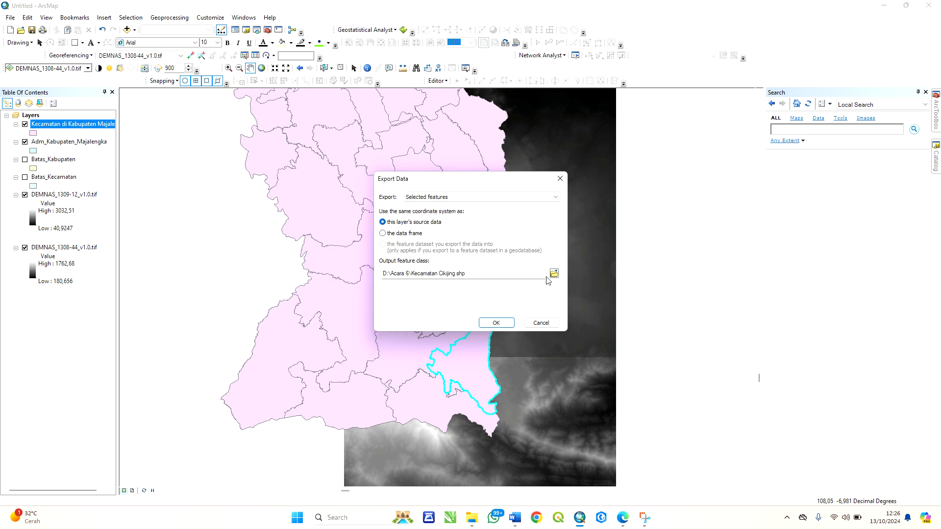
click(507, 322)
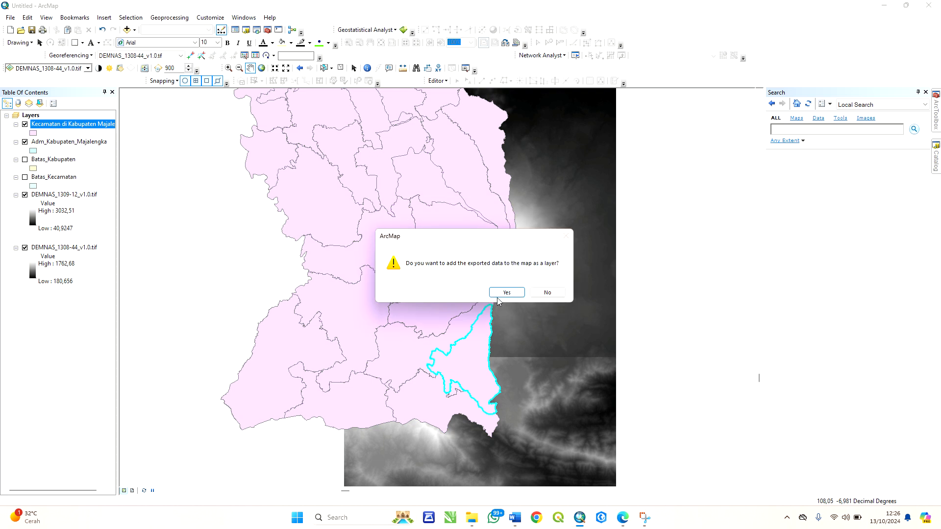
click(496, 291)
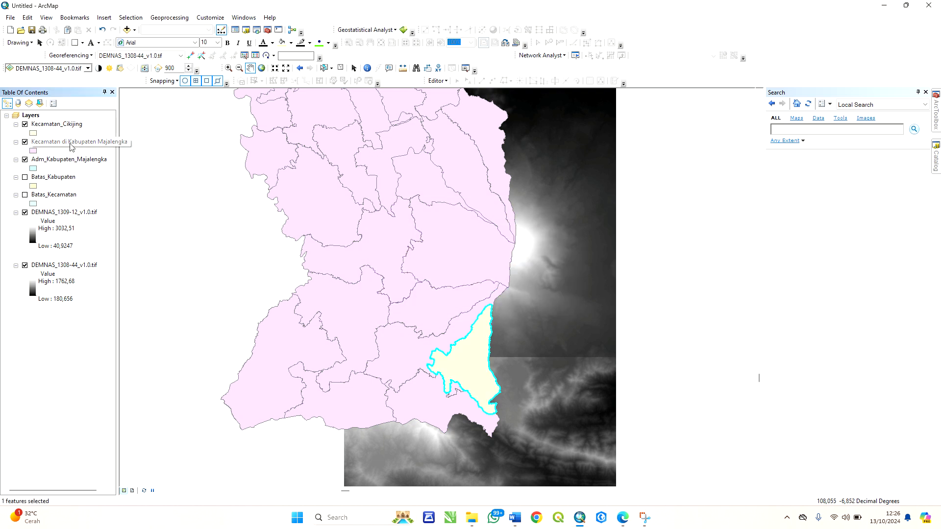
- Clear the selection in the Kecamatan di Kabupaten Majalengka attribute table and close the table
right_click(69, 143)
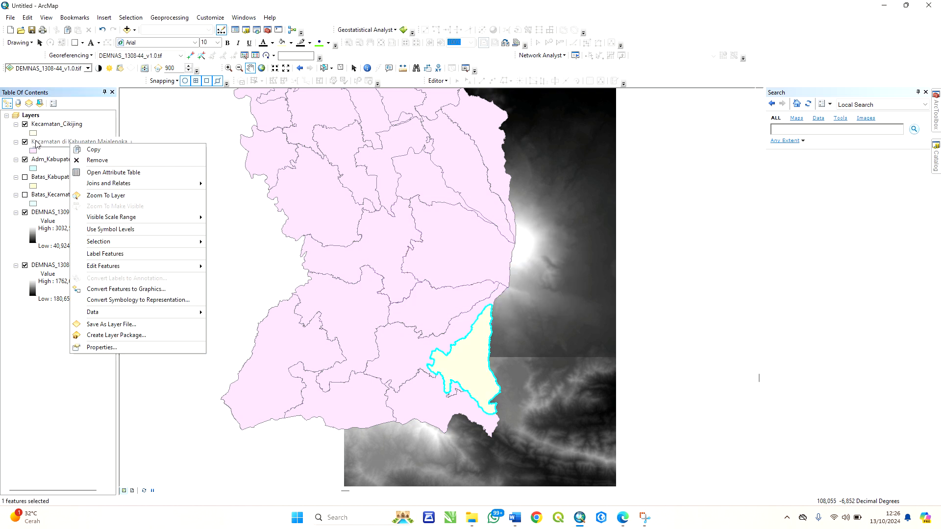
click(91, 172)
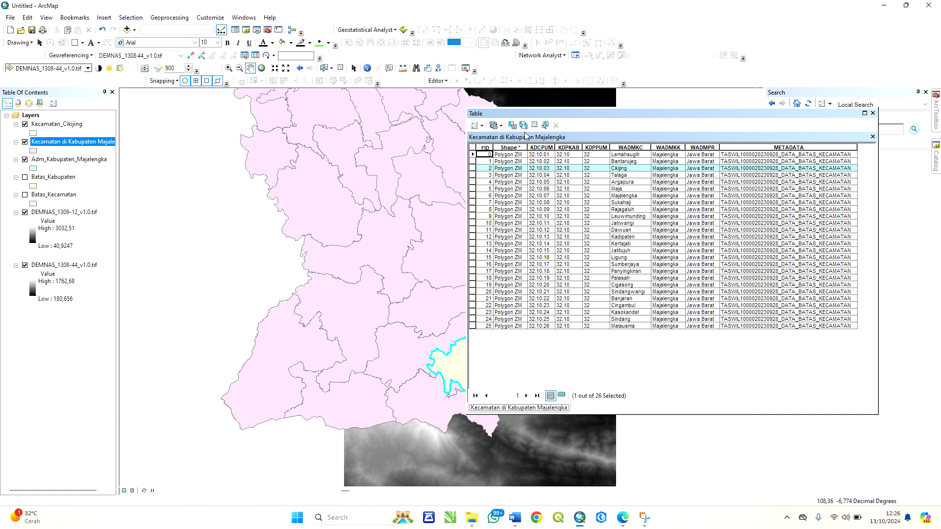
click(534, 125)
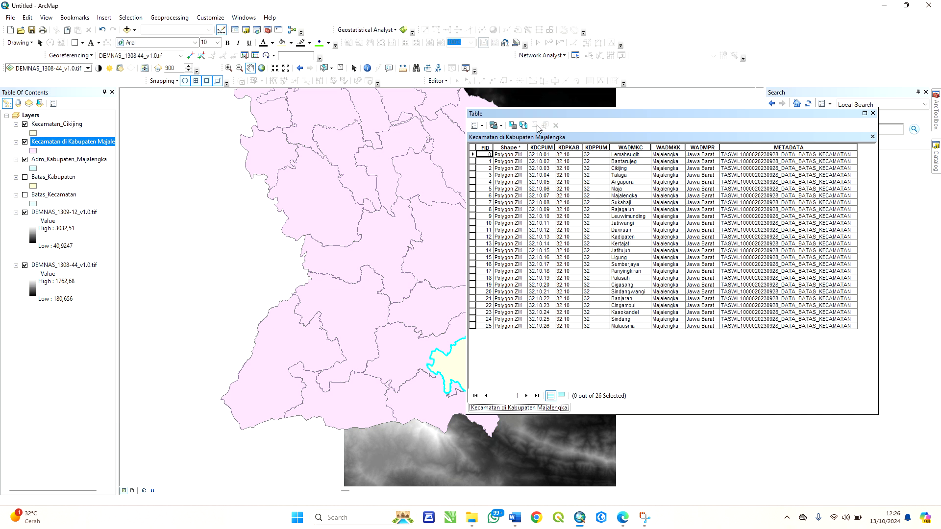
click(872, 113)
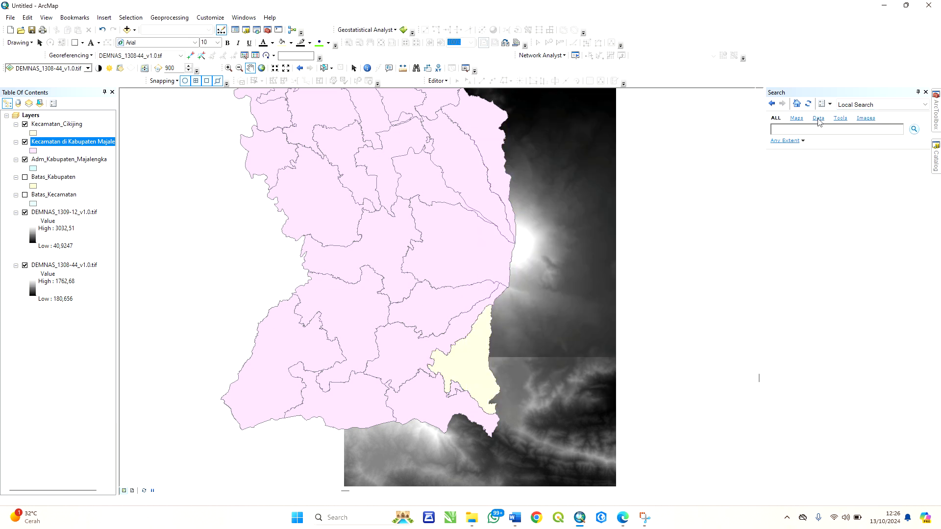
- Hide the Kecamatan di Kabupaten Majalengka and Adm_Kabupaten_Majalengka layers, leaving Kecamatan_Cikijing over the DEMNAS rasters
click(24, 142)
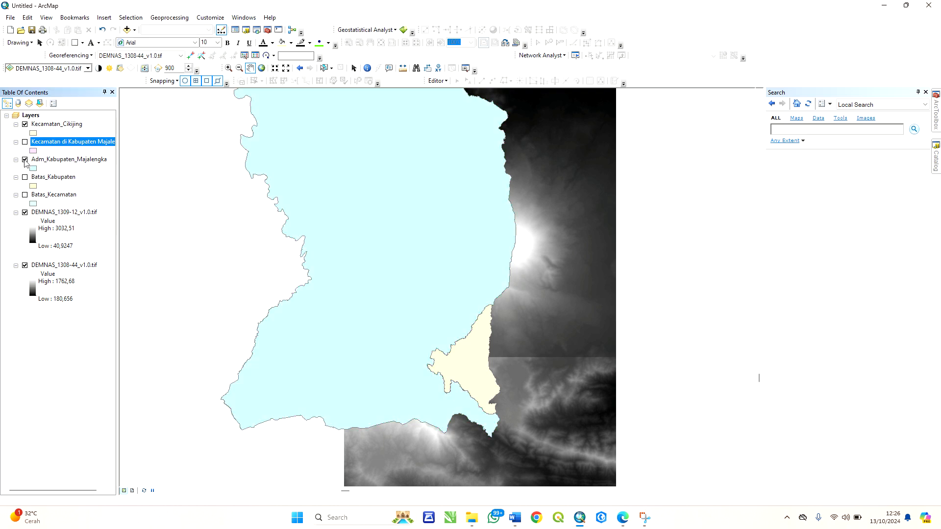
click(25, 159)
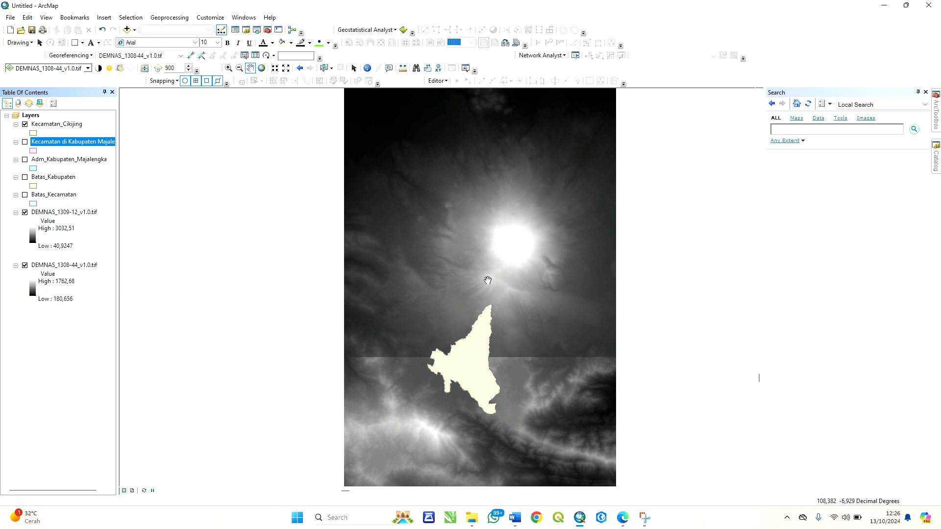
scroll(471, 260, down, 1)
scroll(450, 301, up, 1)
scroll(451, 302, up, 1)
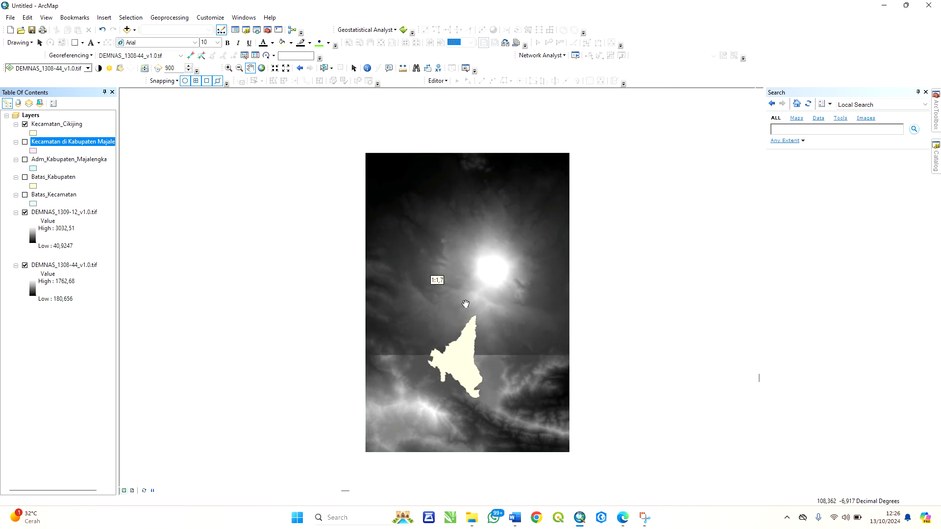
- Switch to the Word notes, add an empty third item under Langkah, and return to ArcMap
click(514, 518)
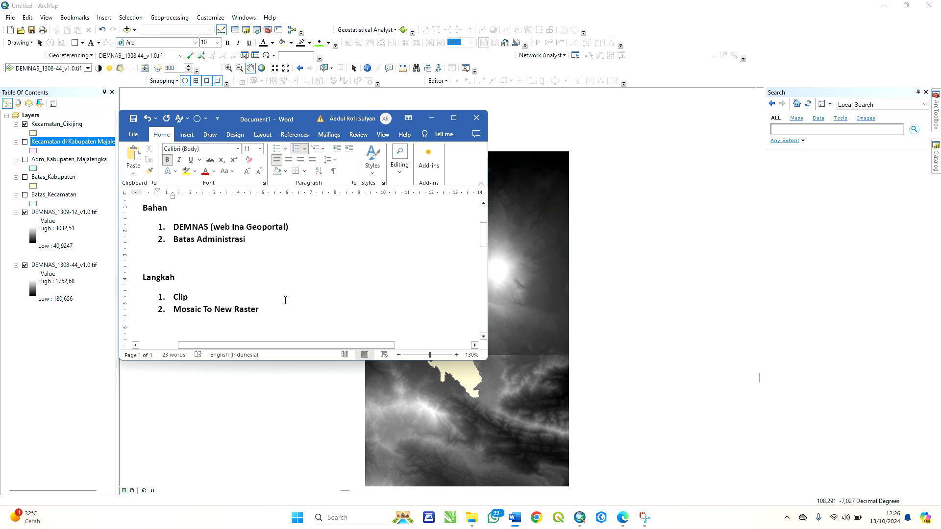
key(Return)
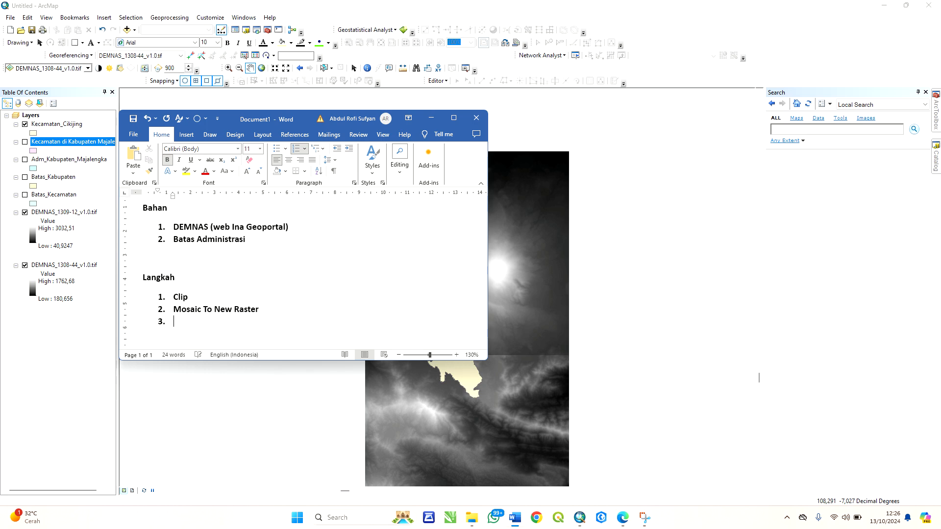
click(431, 118)
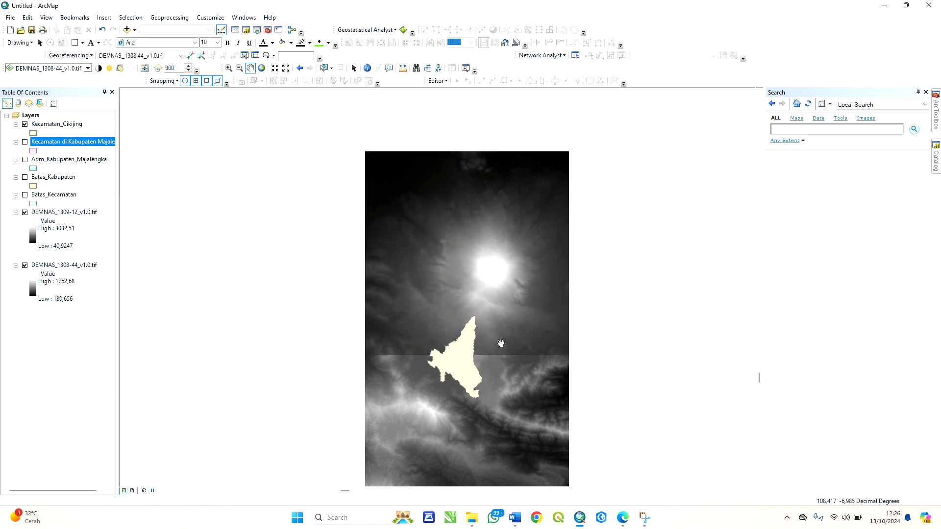
- Hide the DEMNAS_1309-12_v1.0.tif layer and show it again to check how Kecamatan_Cikijing spans the two rasters
drag(500, 369, 497, 354)
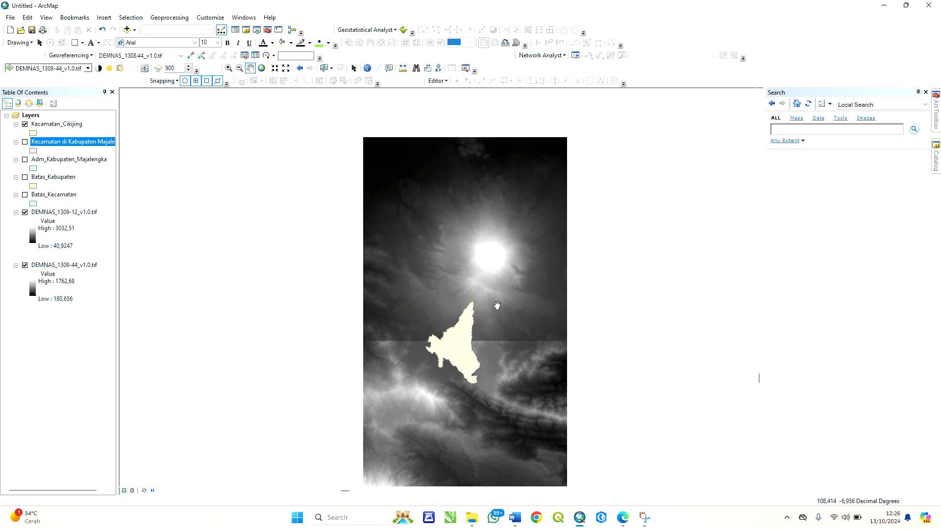
drag(514, 330, 517, 303)
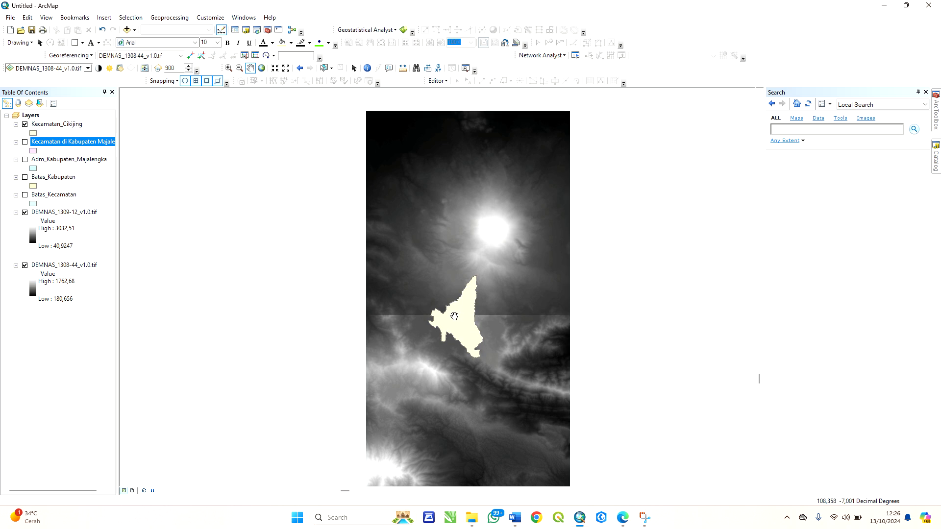
click(76, 145)
click(25, 212)
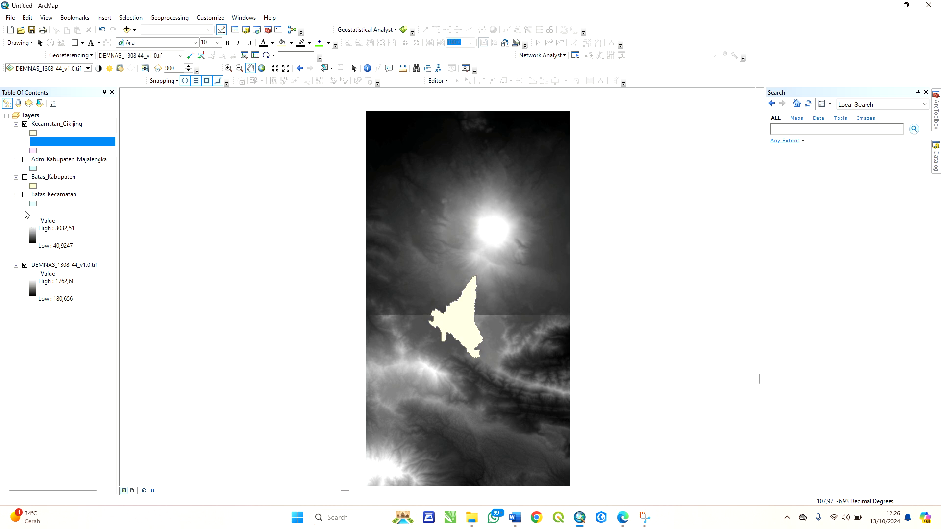
drag(476, 369, 476, 338)
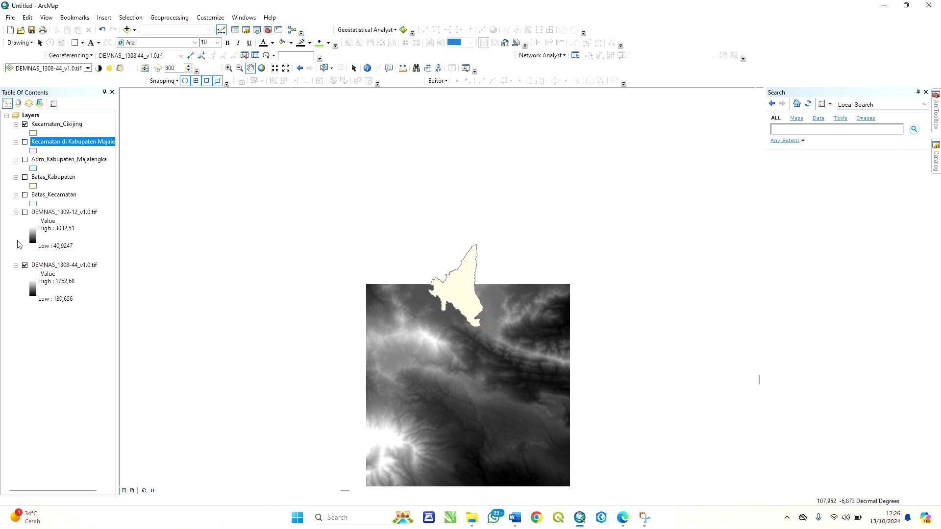
click(25, 212)
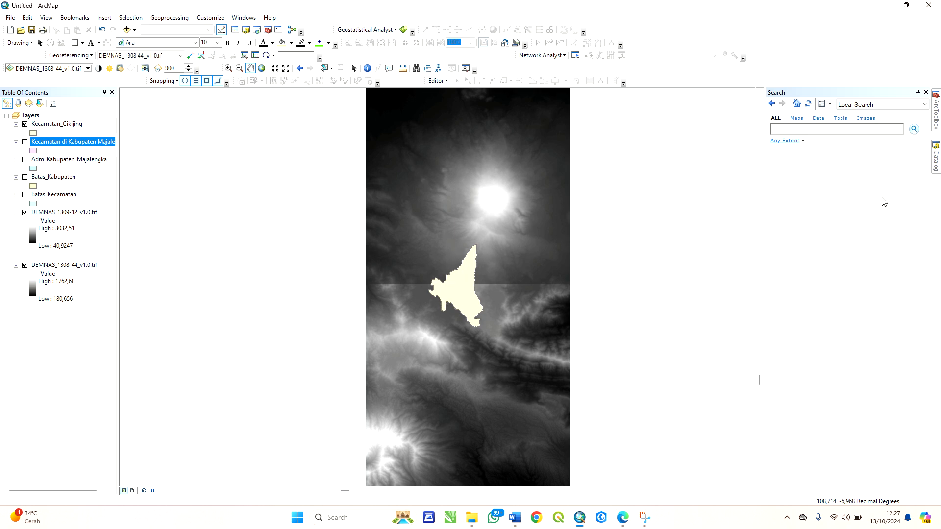
- Search for the Mosaic To New Raster tool and open it beside the table of contents
scroll(520, 225, down, 1)
scroll(526, 228, up, 1)
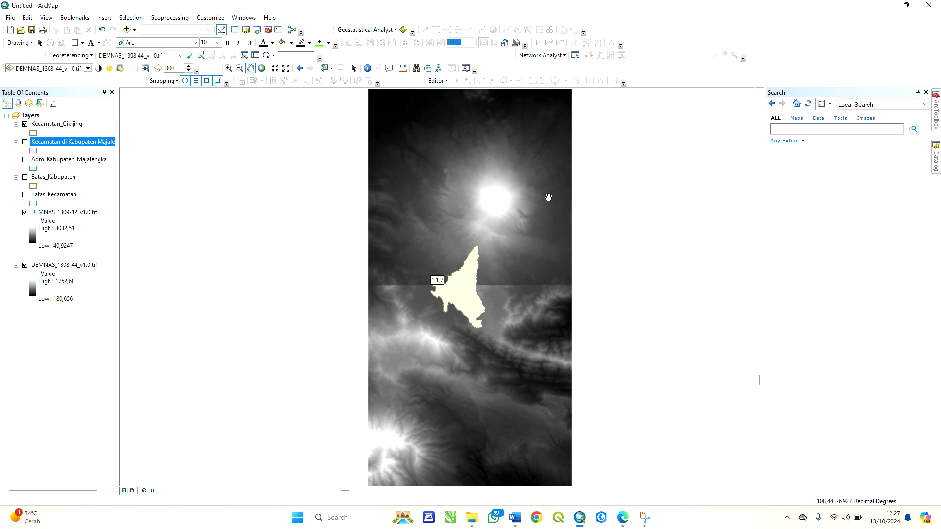
click(886, 132)
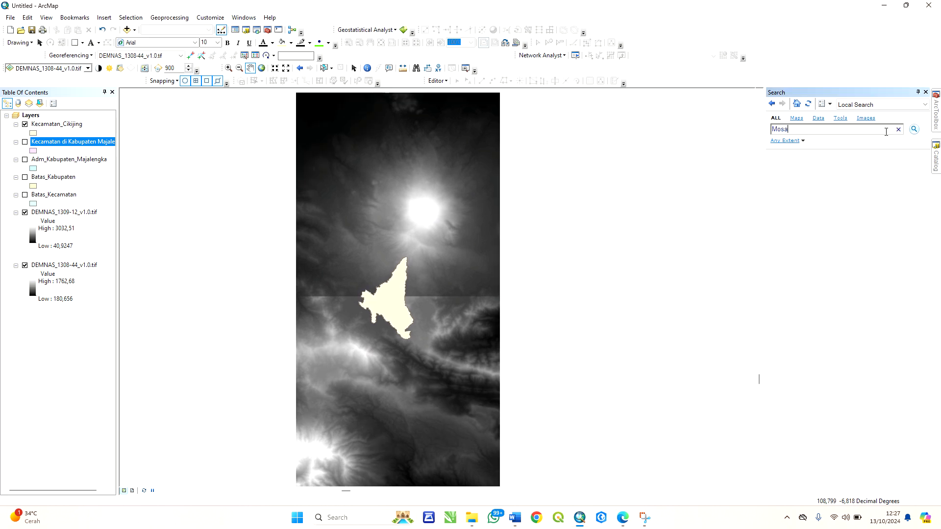
text(Mosaic To New Raster)
key(Return)
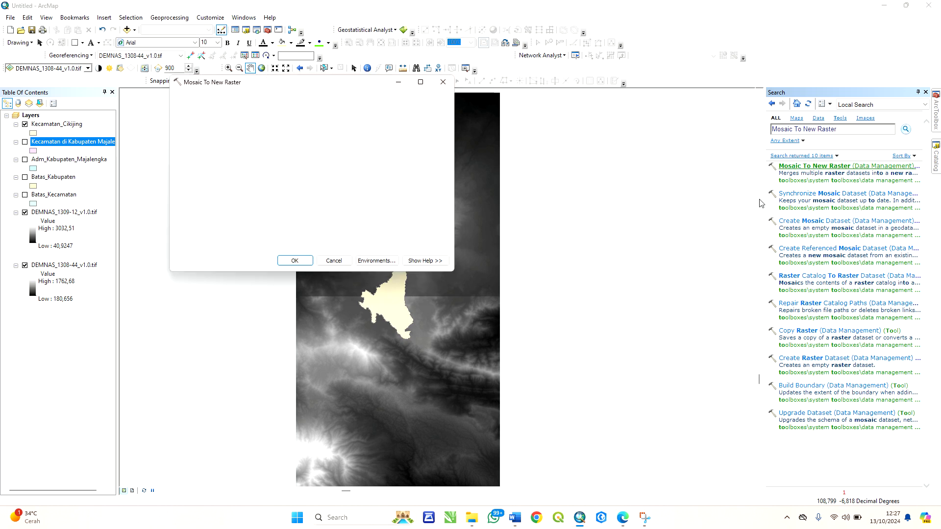
drag(241, 117, 501, 111)
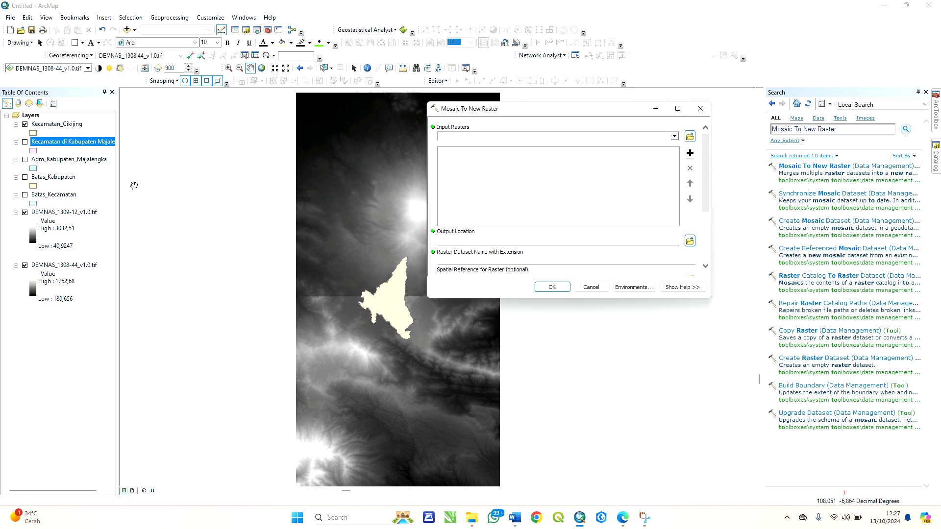
- Add the DEMNAS_1309-12_v1.0.tif and DEMNAS_1308-44_v1.0.tif layers as the mosaic's input rasters
click(91, 212)
ctrl+click(77, 266)
drag(77, 267, 572, 163)
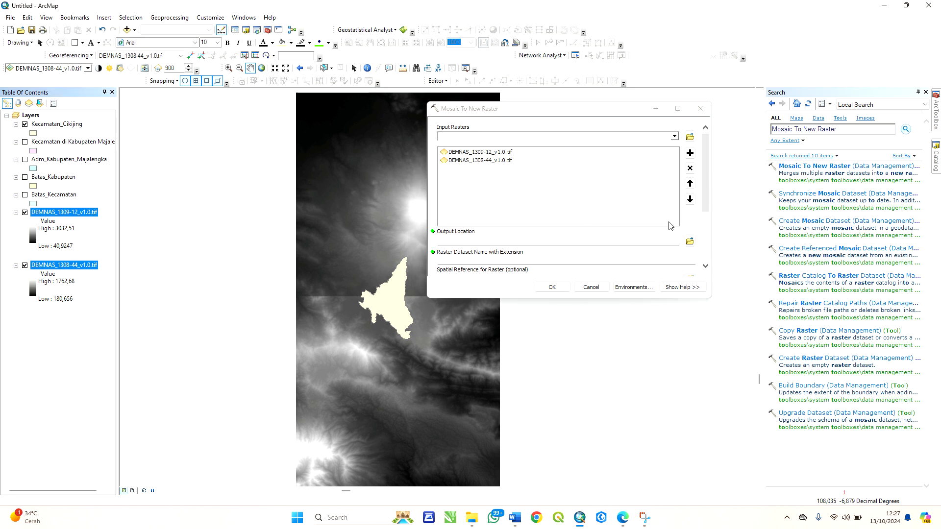
- Browse to the D:\Acara 6 folder for the mosaic's output location
click(689, 241)
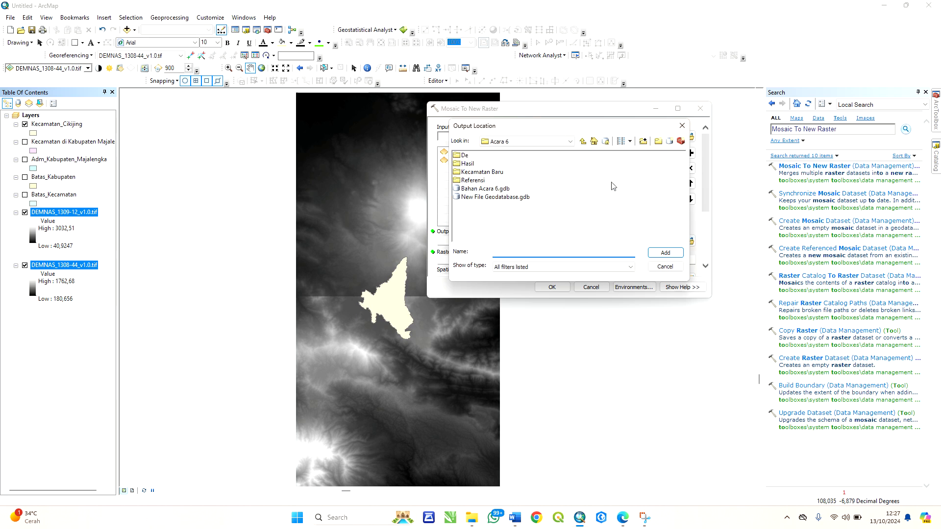
click(583, 142)
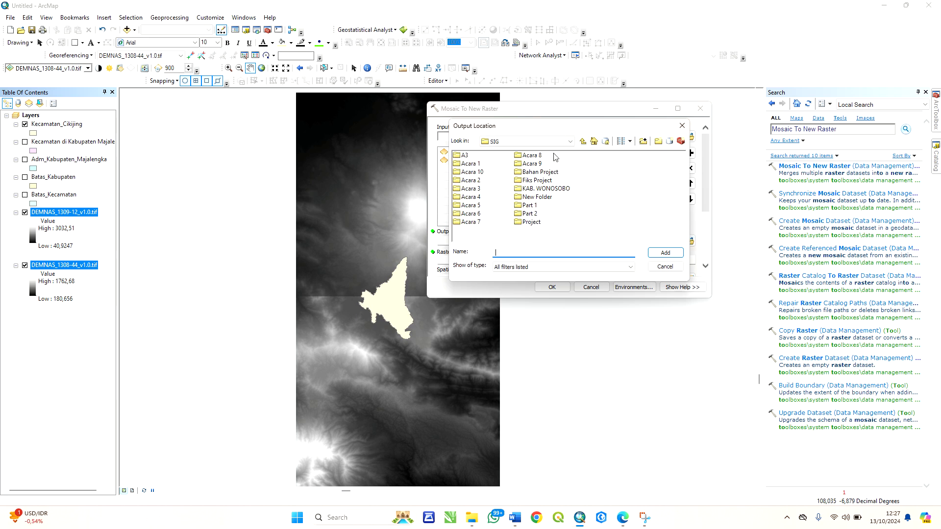
click(583, 141)
click(582, 142)
click(582, 141)
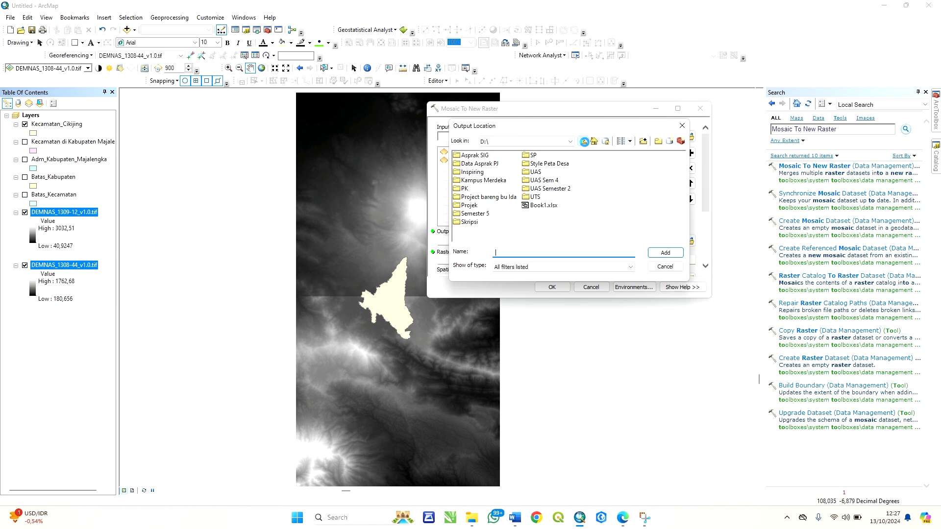
click(582, 141)
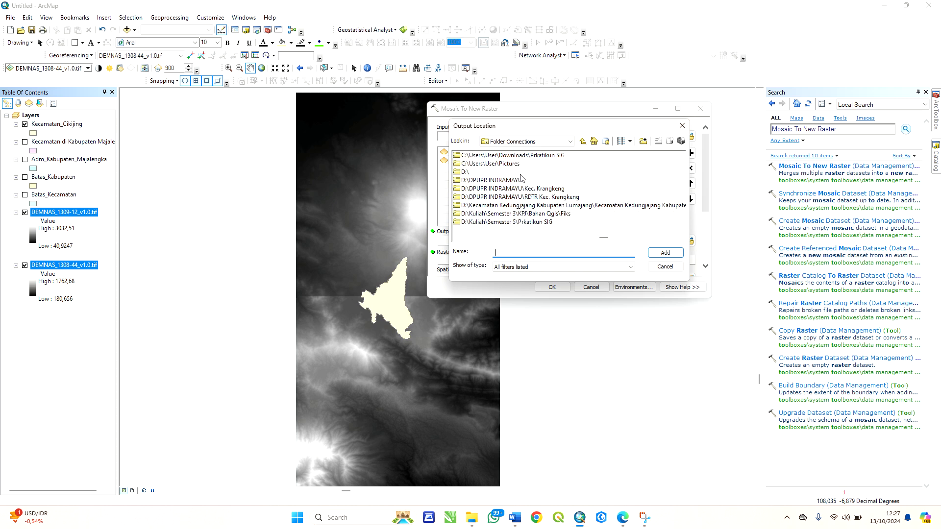
double_click(466, 172)
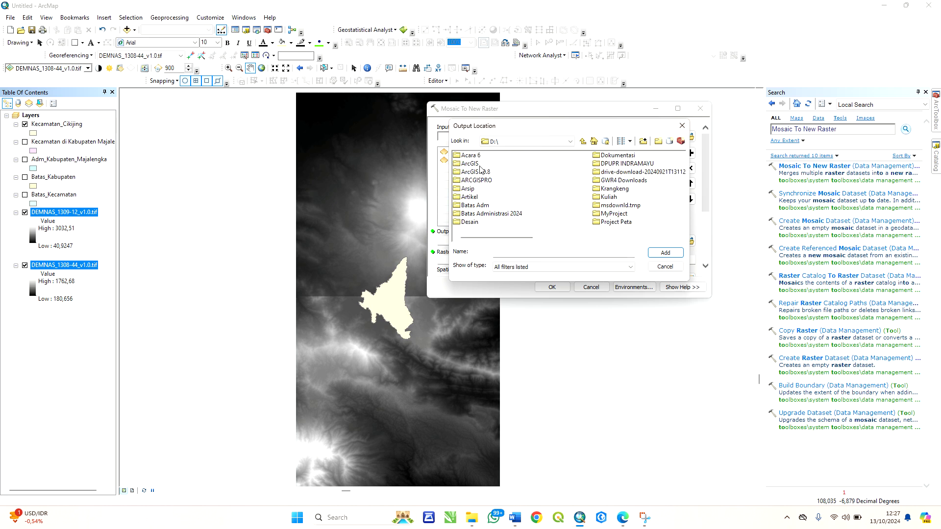
double_click(471, 156)
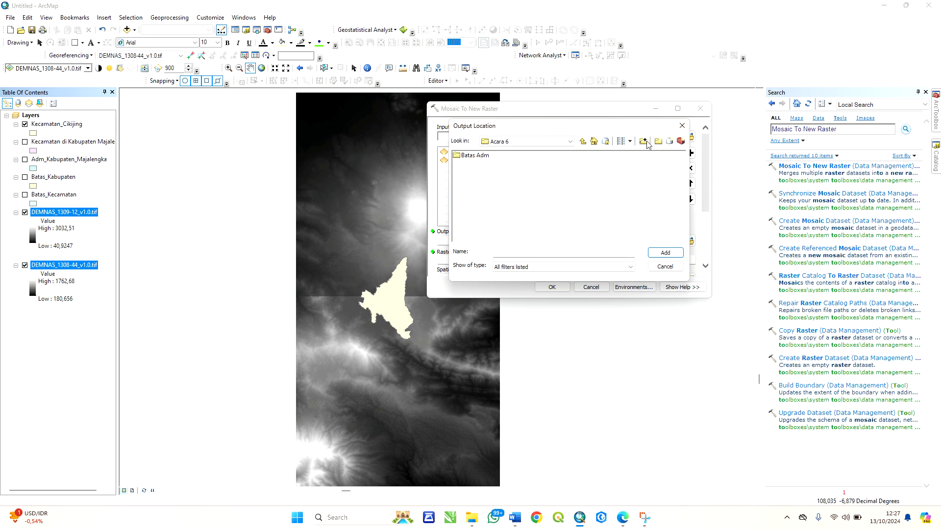
- Create a file geodatabase named Acara 6 in D:\Acara 6 and set it as the mosaic's output location
click(669, 142)
text(Acara 6)
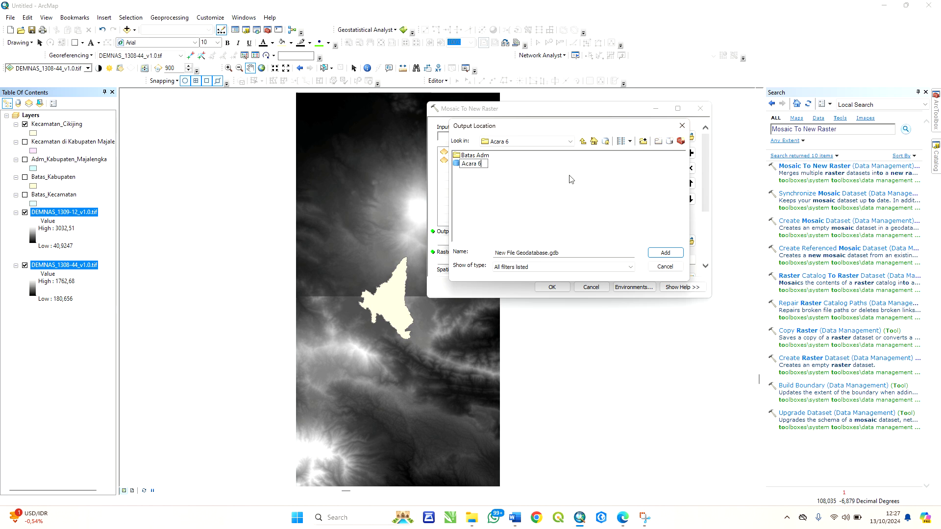
click(550, 210)
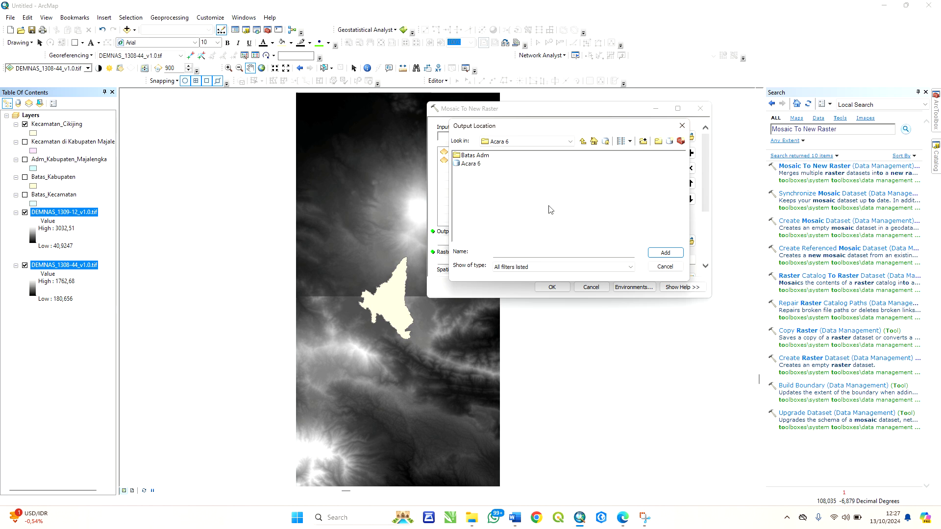
click(470, 166)
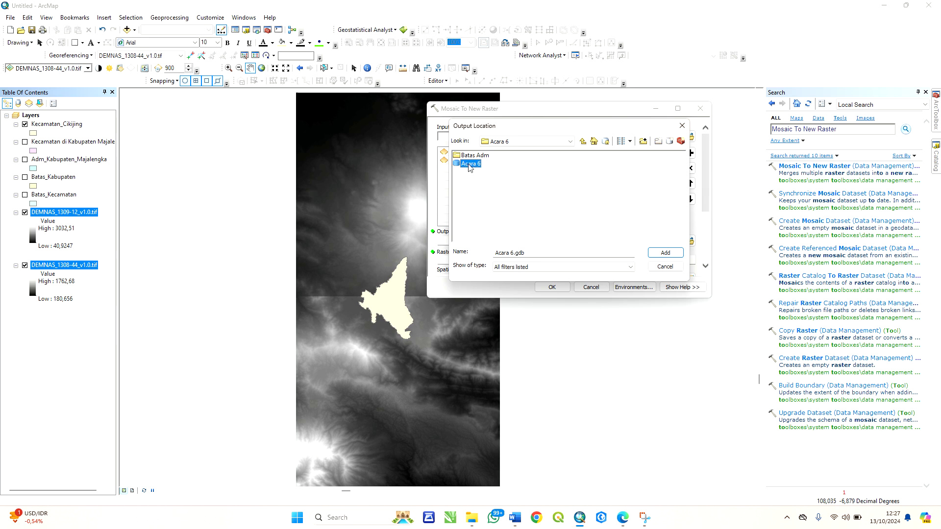
click(674, 251)
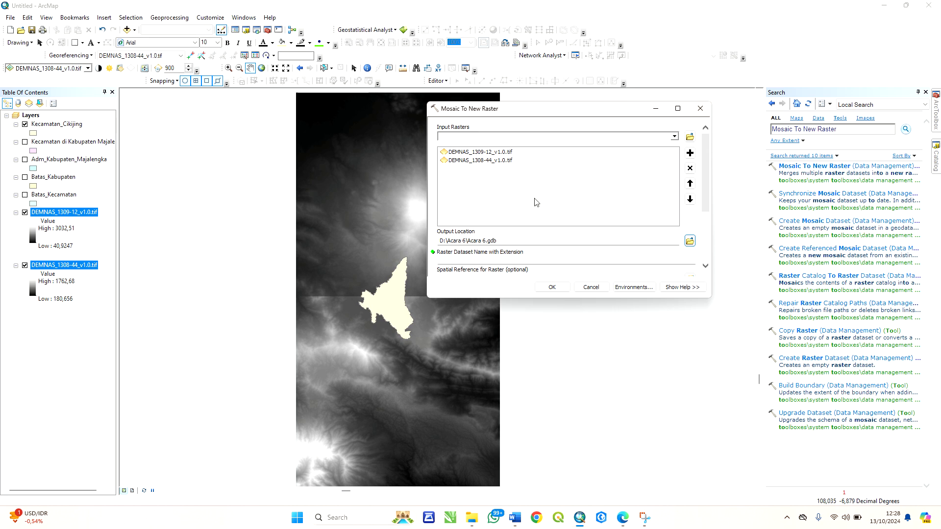
- Name the output raster dataset MosaicDEM and set its spatial reference to WGS 1984
drag(527, 299, 527, 403)
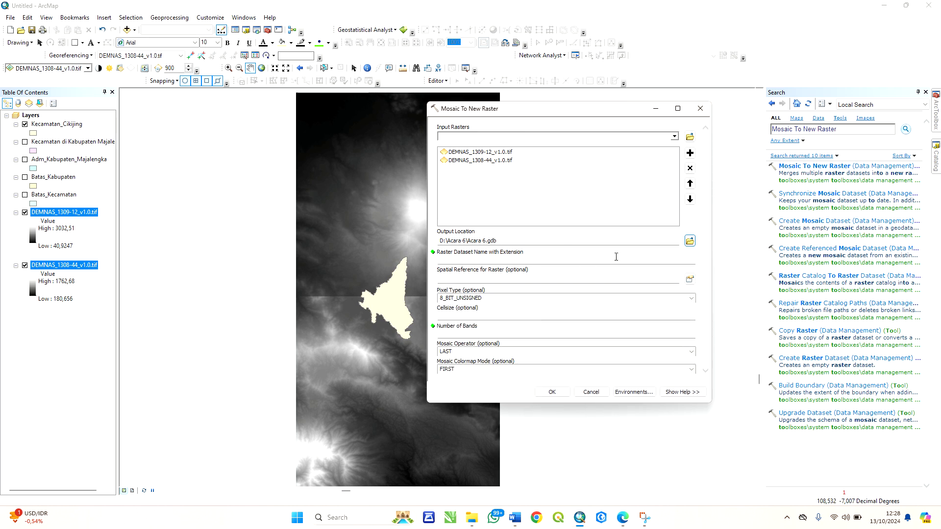
click(632, 259)
text(Mosaic DEM)
click(690, 279)
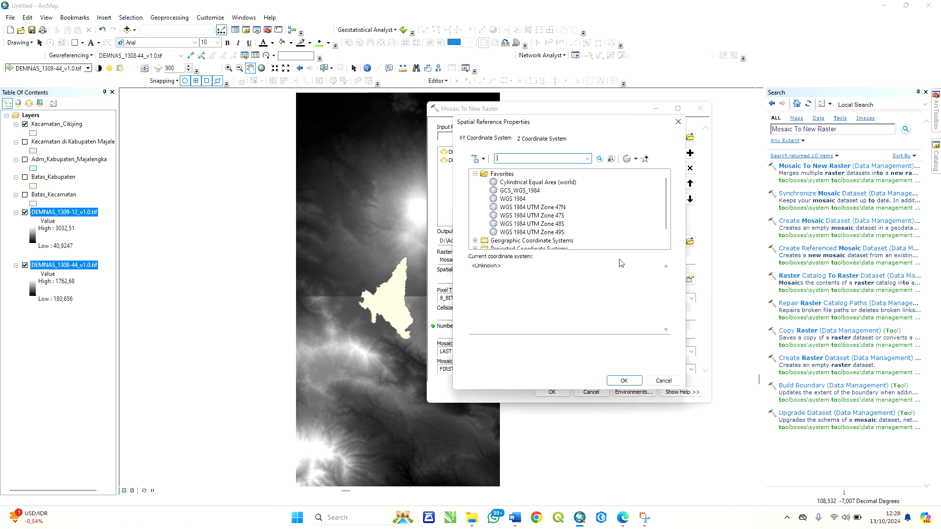
click(523, 201)
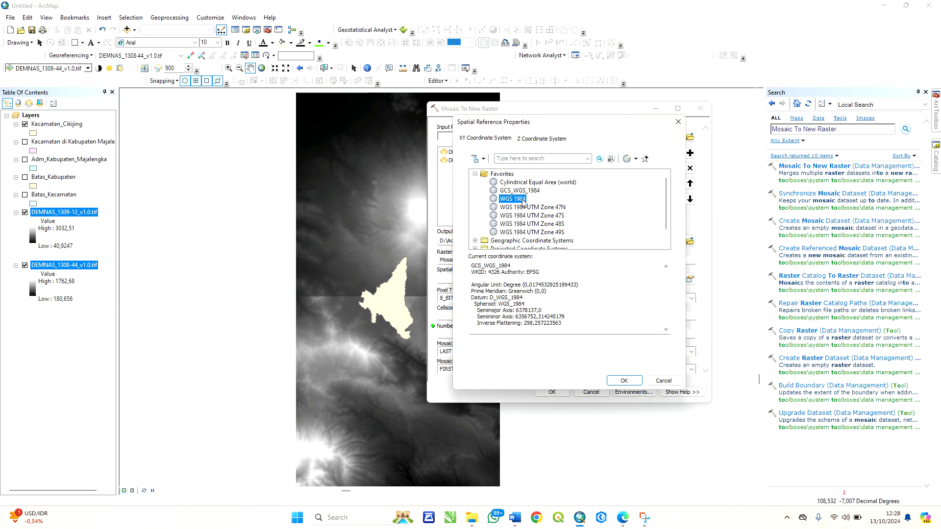
click(623, 380)
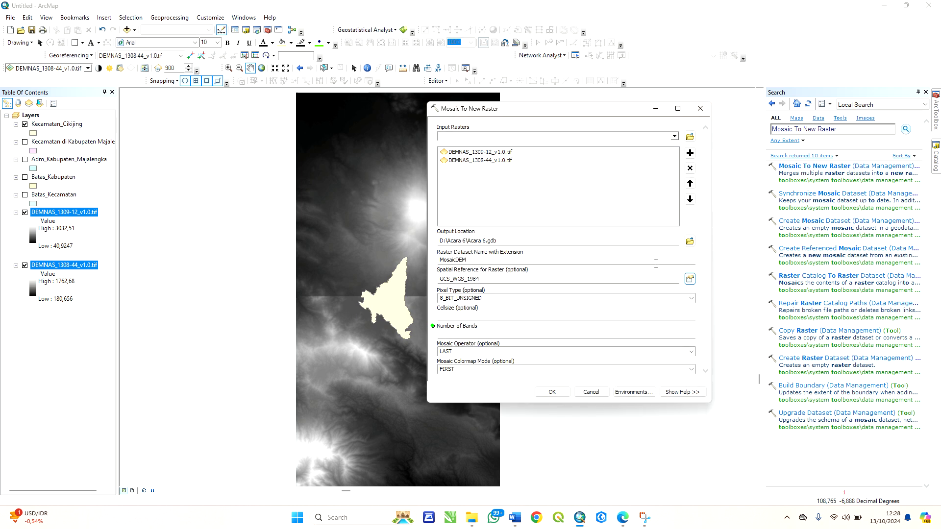
- Set the pixel type to 16_BIT_SIGNED and the number of bands to 1, and run the mosaic
click(692, 299)
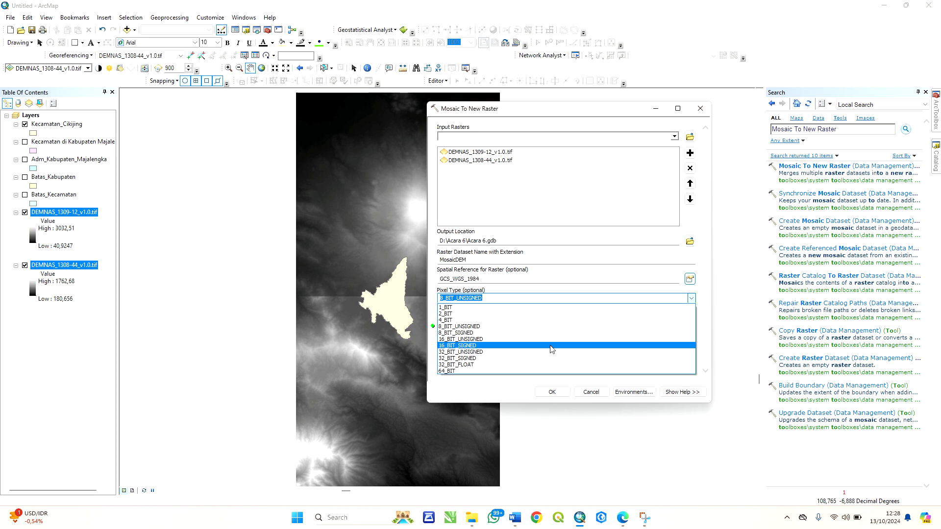
click(552, 346)
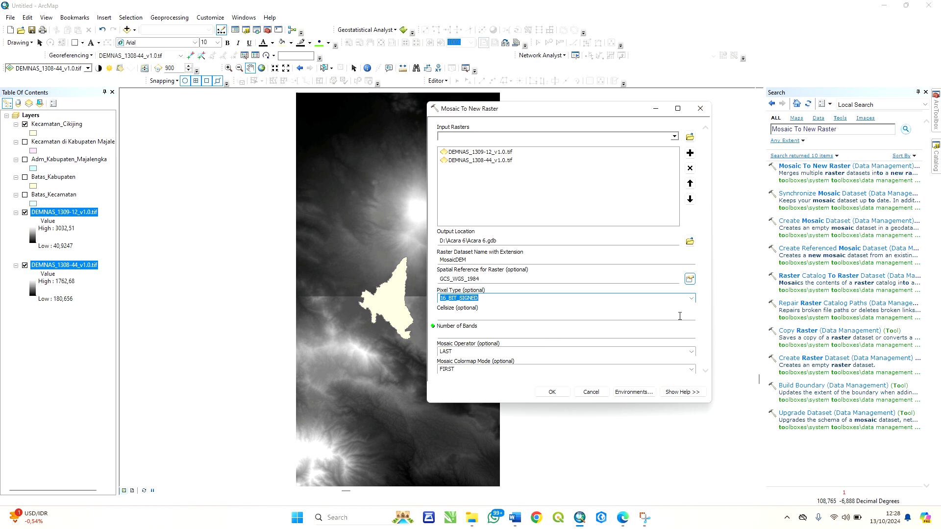
click(683, 334)
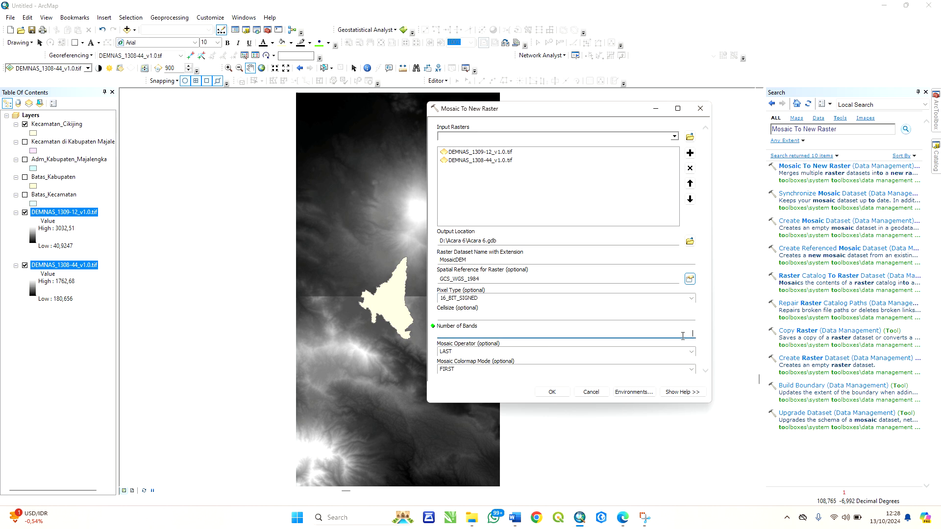
text(1)
click(552, 392)
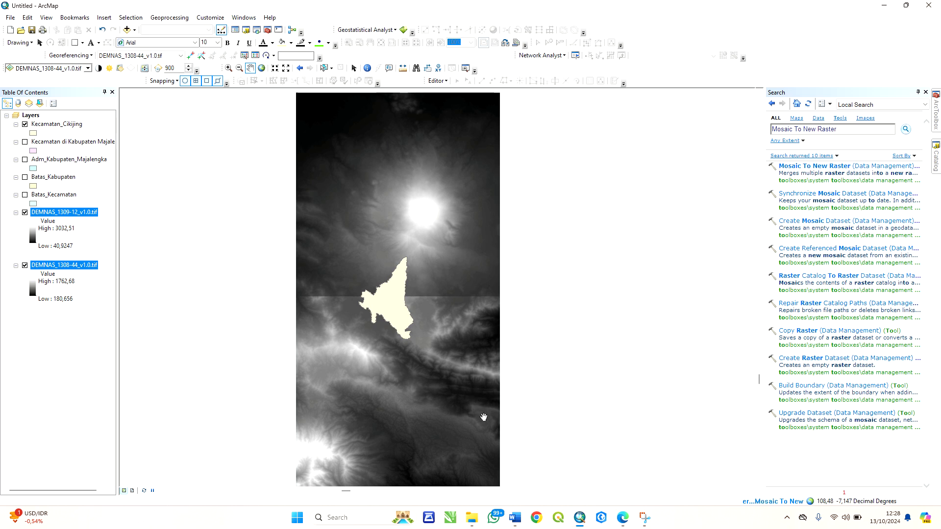
- Switch to the Word notes and append "(Menggabungkan DEM)" to the Mosaic To New Raster item under Langkah
click(514, 517)
click(289, 313)
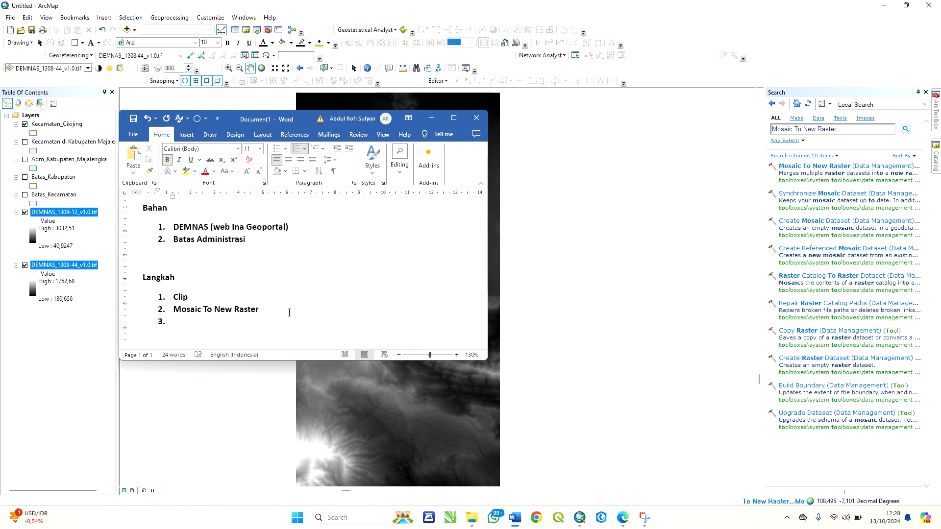
text(()
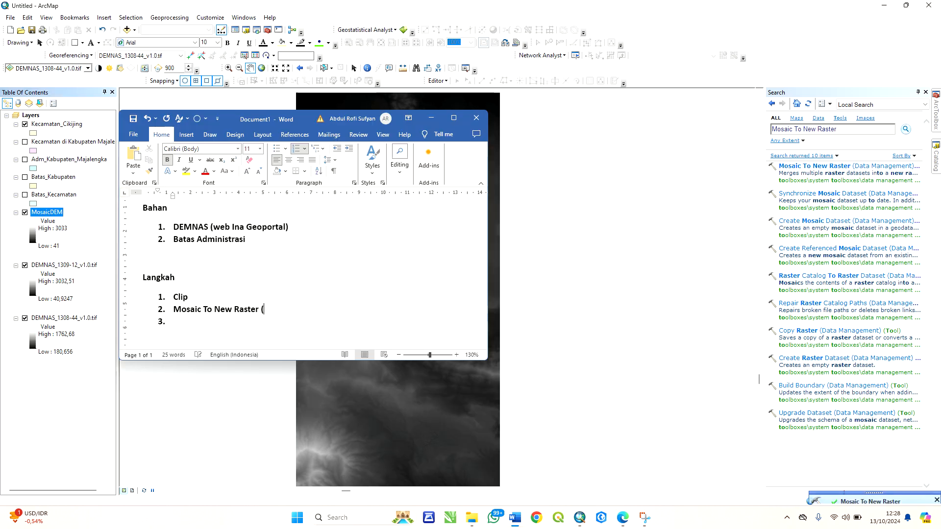
text(Mengga)
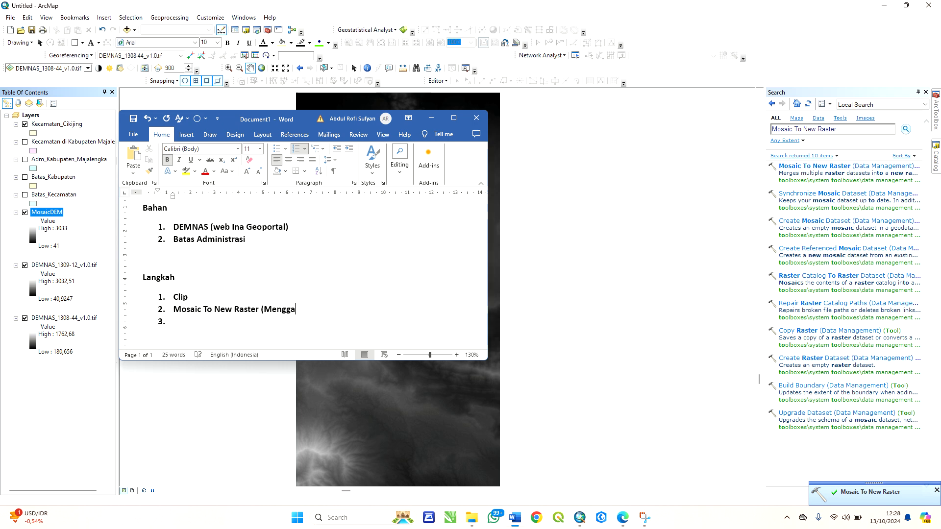
text(mungkan DEM)
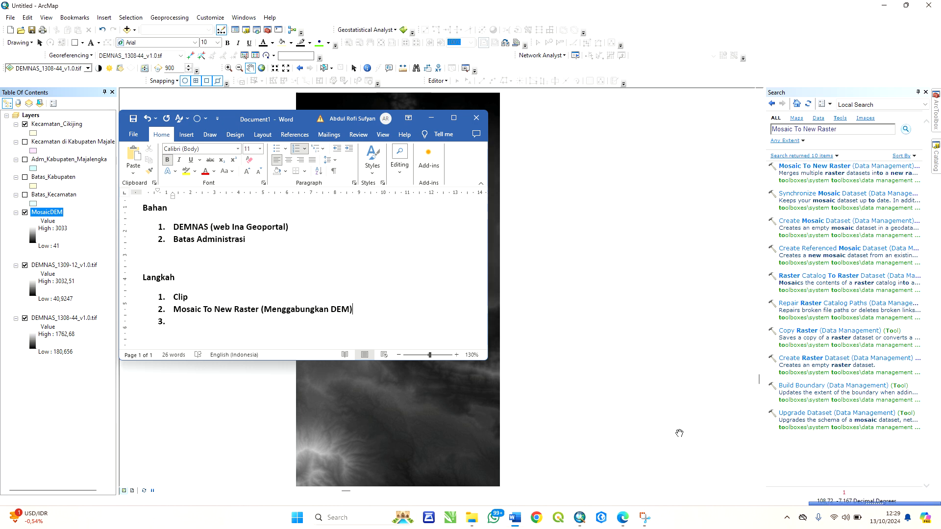
- Return to ArcMap and hide both original DEMNAS rasters, leaving MosaicDEM under Kecamatan_Cikijing
drag(639, 188, 537, 237)
drag(263, 322, 317, 277)
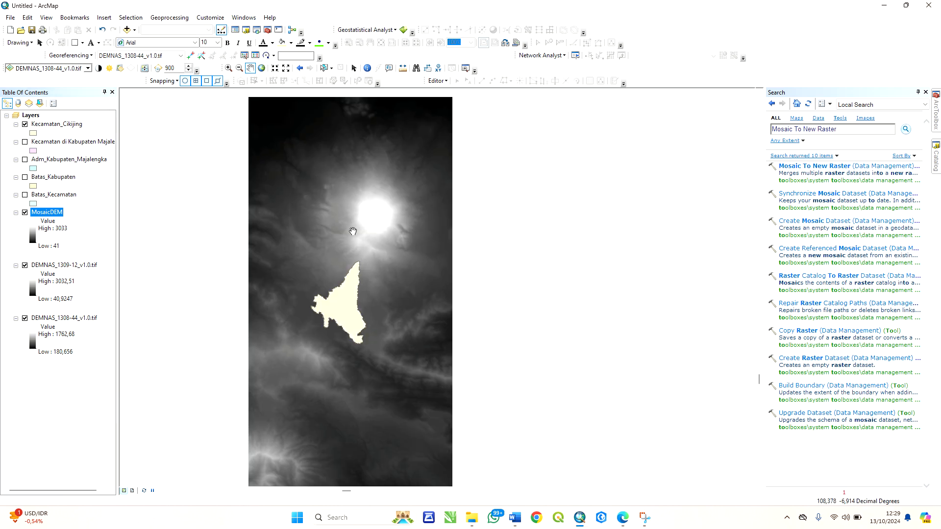
click(25, 266)
click(25, 212)
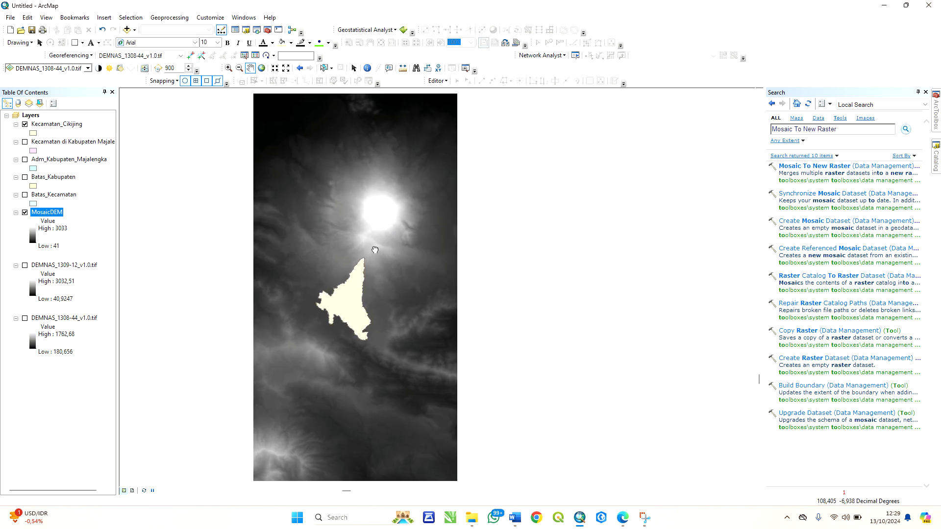
drag(368, 262, 452, 246)
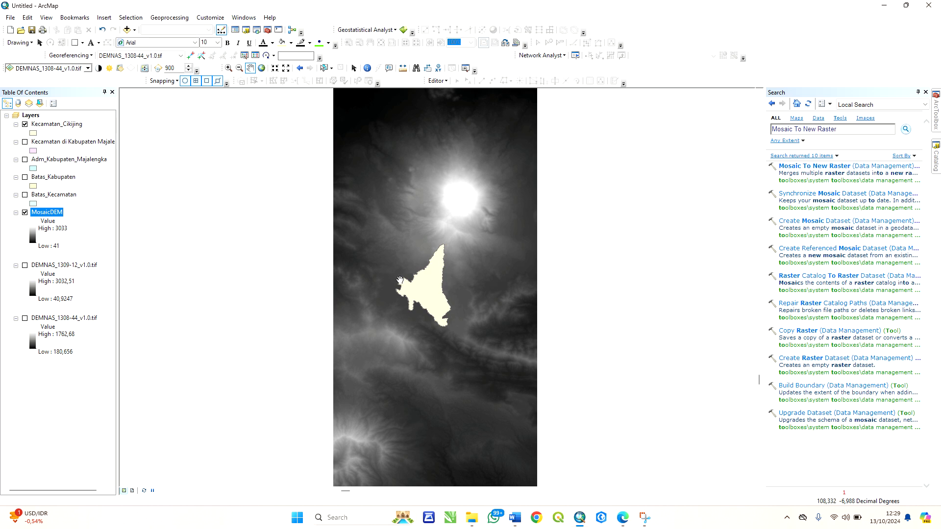
- Search the tools for Extract By Mask
click(866, 128)
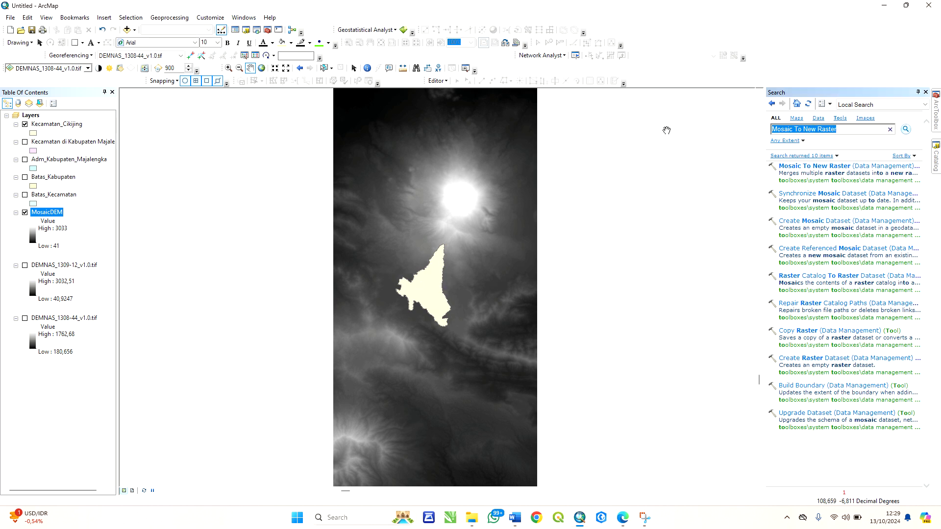
text(Exstract By Mask)
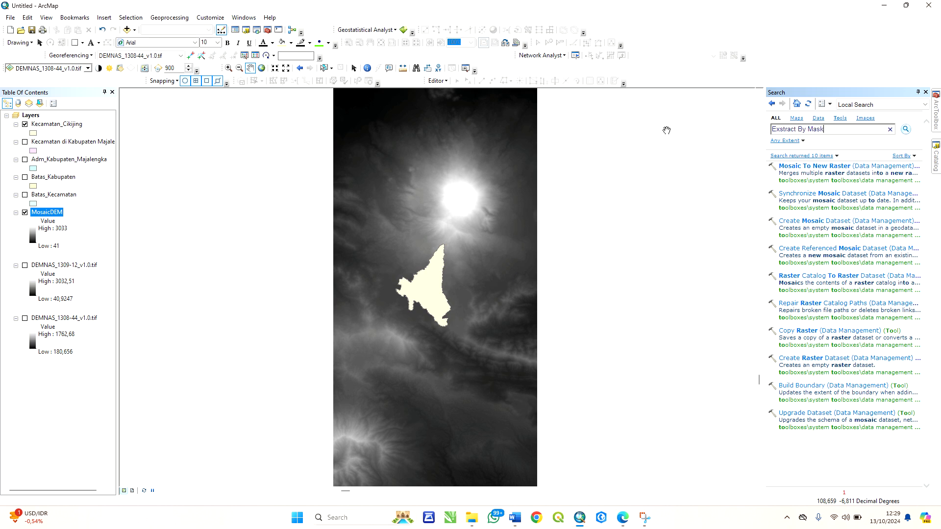
key(Return)
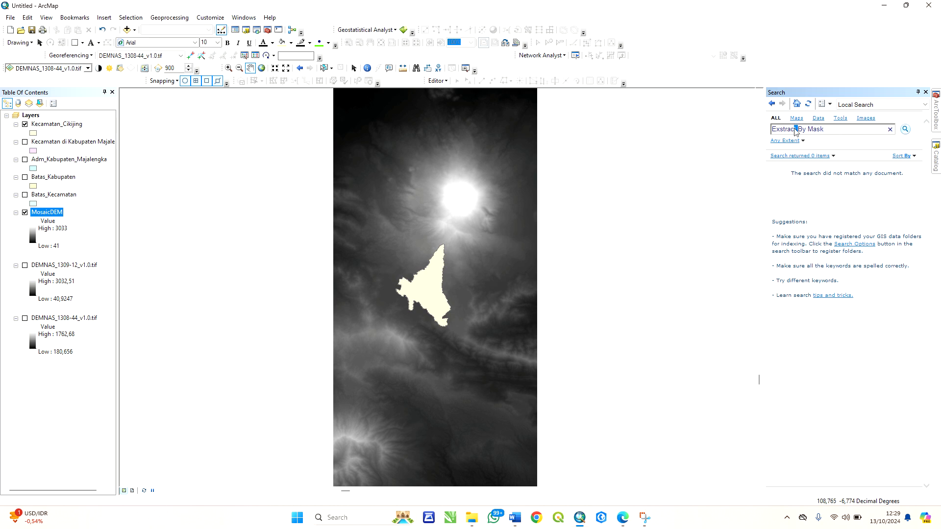
key(BackSpace)
key(BackSpace)
key(BackSpace)
key(BackSpace)
key(BackSpace)
key(BackSpace)
key(BackSpace)
key(BackSpace)
key(Return)
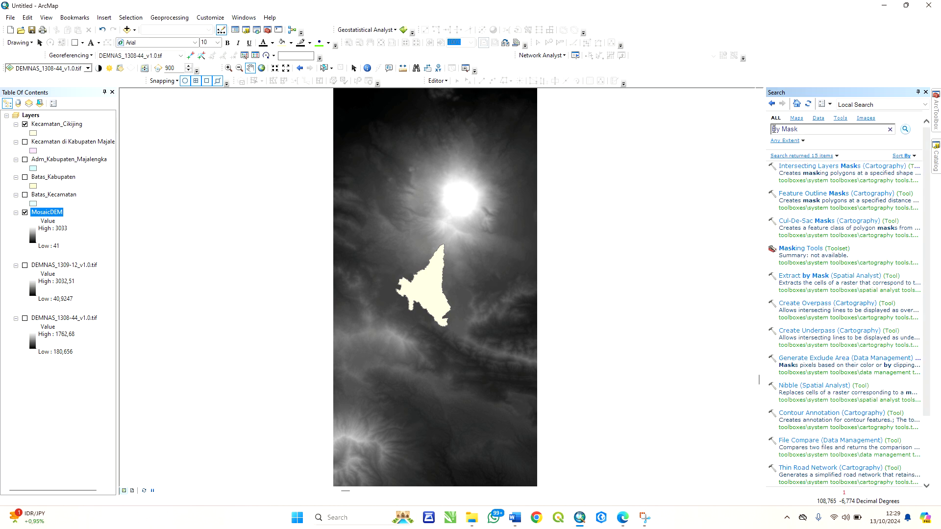
text(Extract)
key(Return)
- Copy the searched tool name into the Word notes as the third Langkah item, "Extract By Mask (Memotong DEM)", and return to ArcMap
triple_click(771, 129)
key(ctrl+c)
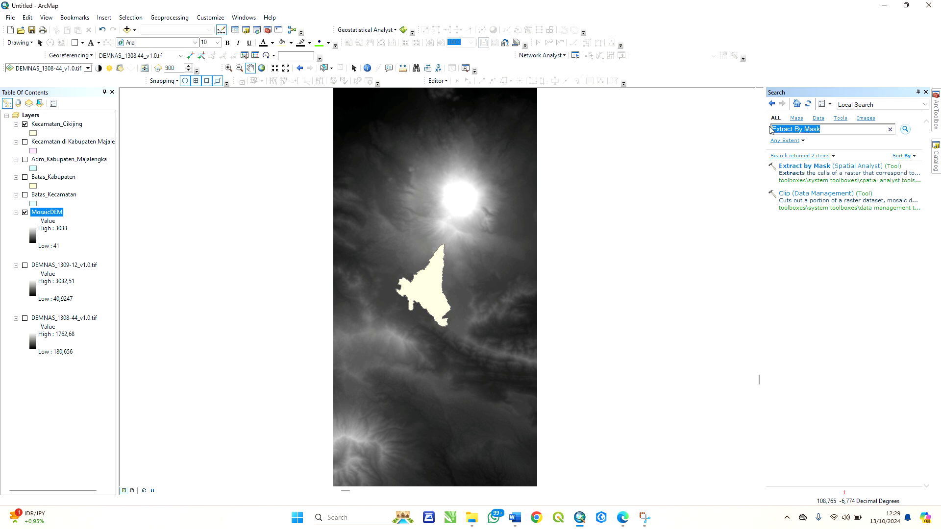
click(514, 517)
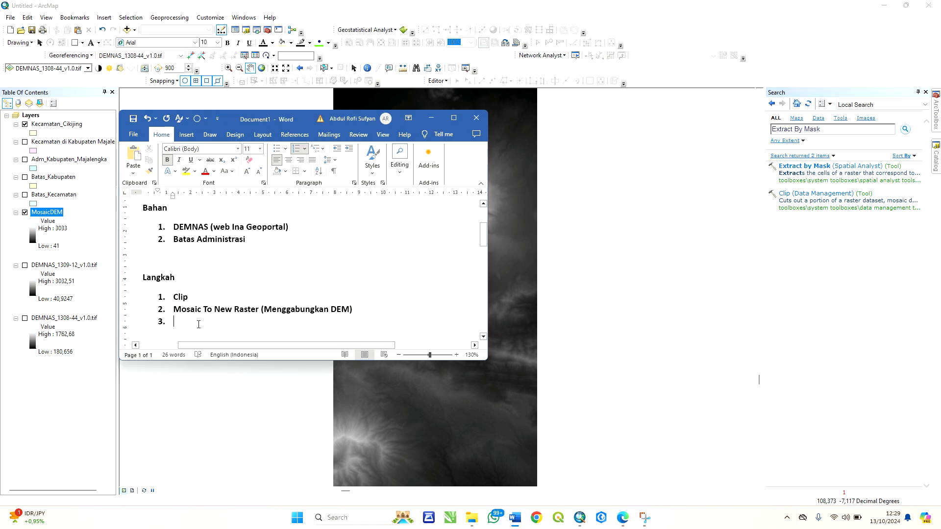
key(ctrl+v)
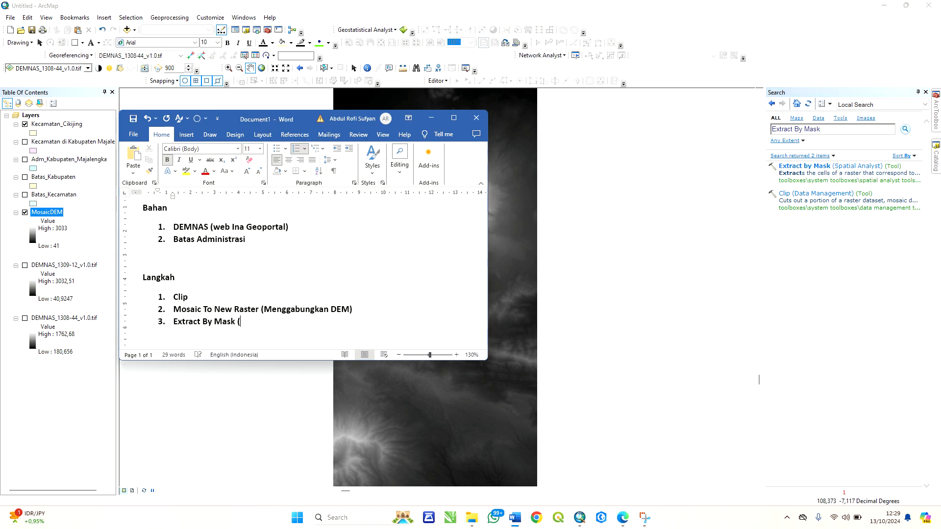
text((Memotong DEM)
click(519, 273)
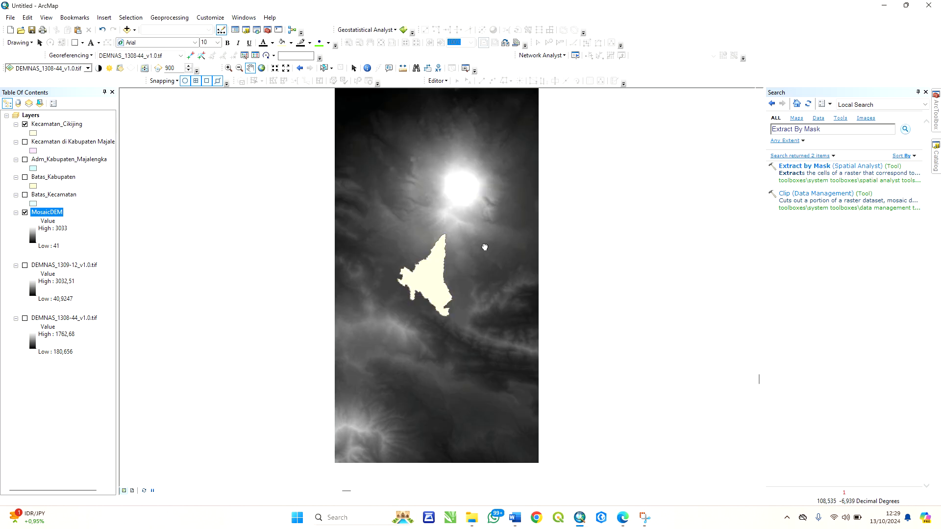
- Open the Extract by Mask tool with MosaicDEM as the input raster and Kecamatan_Cikijing as the feature mask data
click(876, 166)
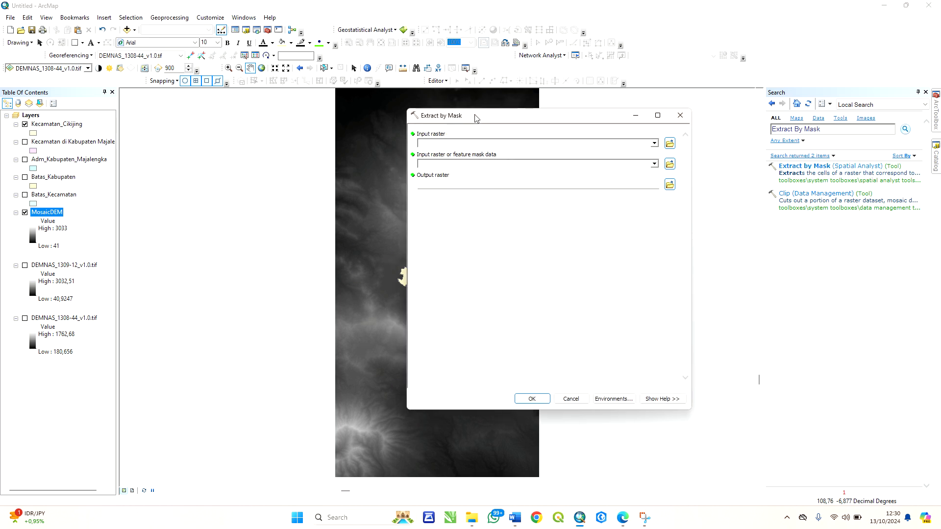
drag(40, 216, 452, 143)
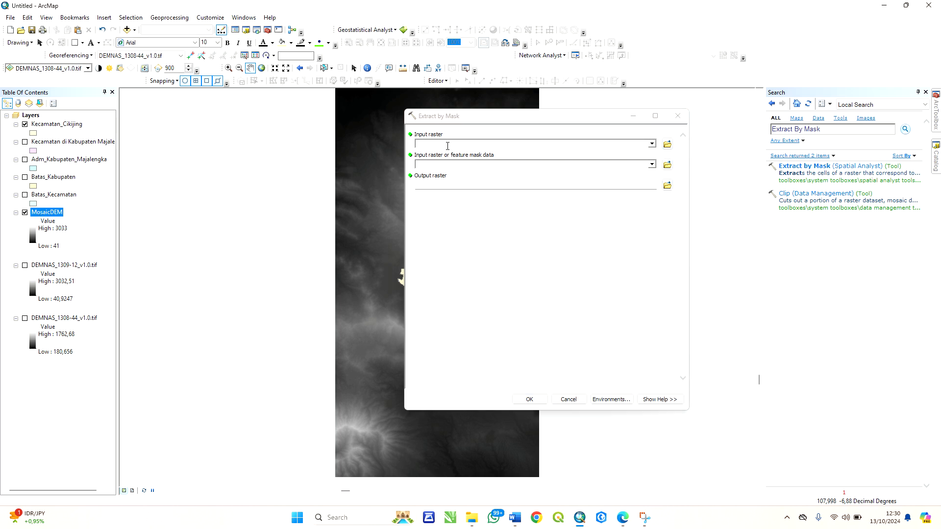
drag(50, 213, 450, 145)
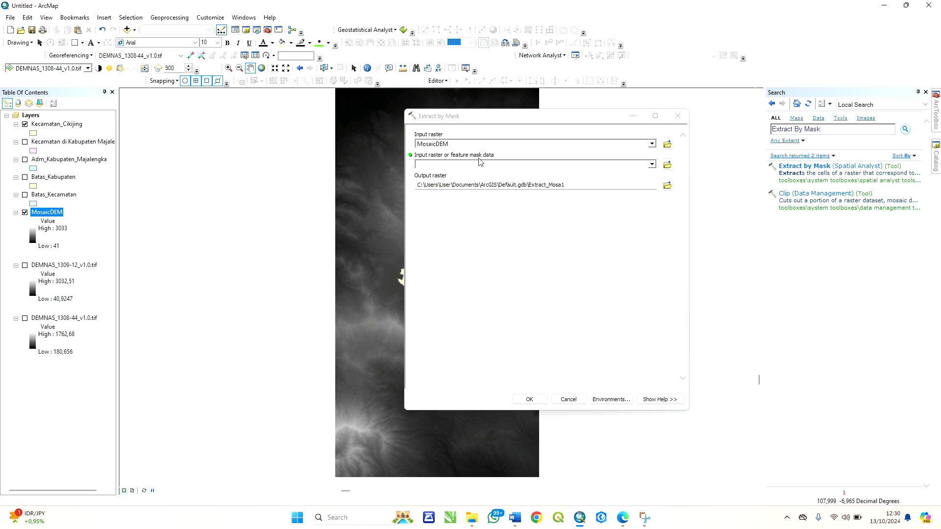
drag(469, 117, 585, 118)
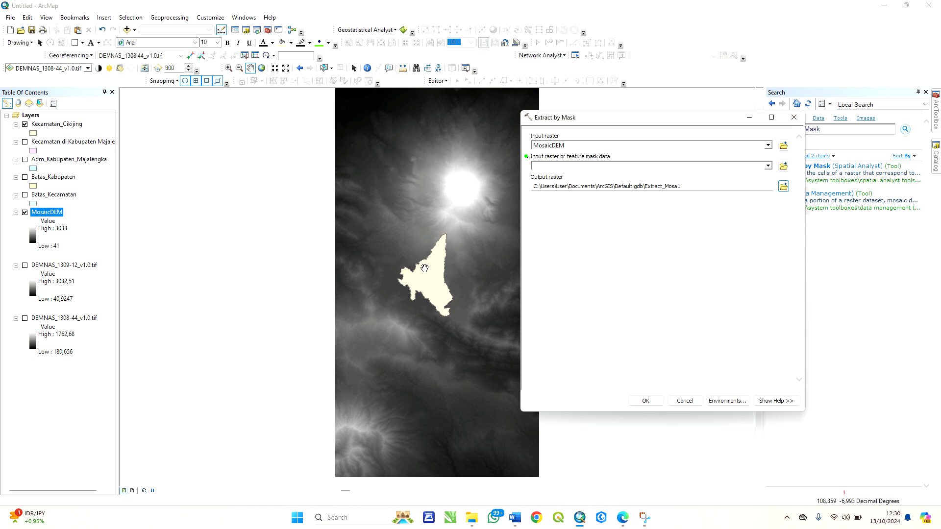
drag(56, 124, 554, 168)
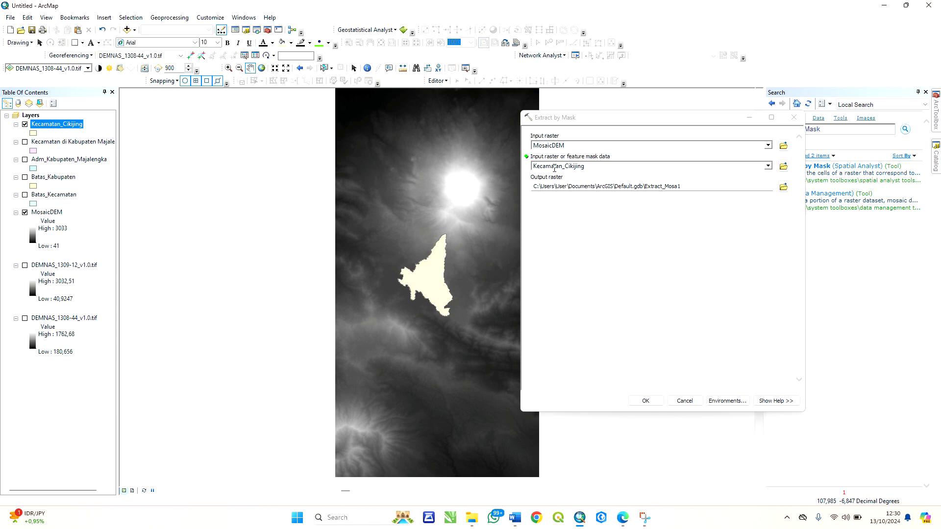
- Set the output raster to DemKecamatanCikijing inside Acara 6.gdb
click(783, 187)
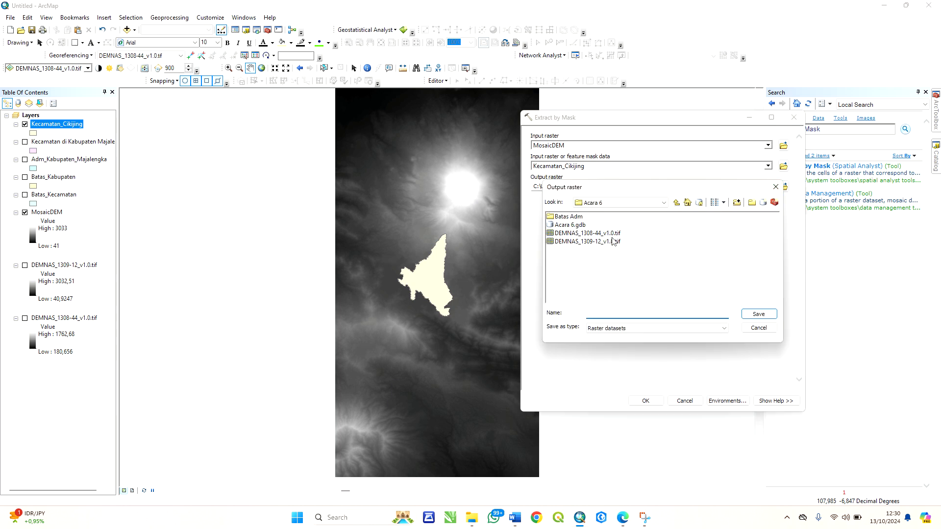
double_click(577, 227)
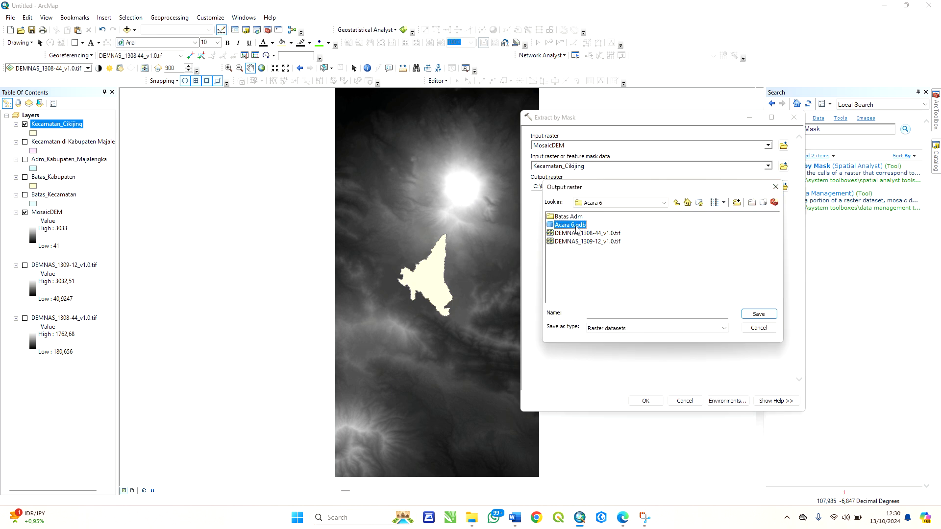
click(630, 313)
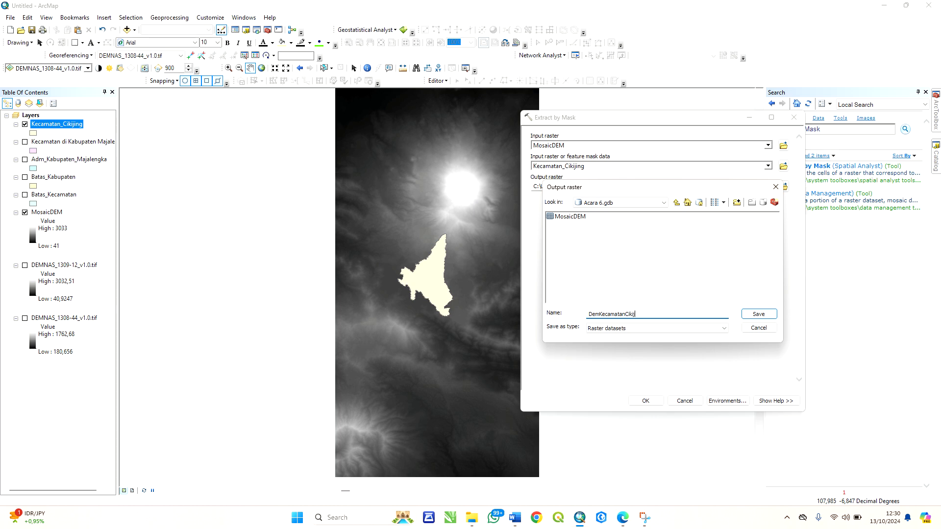
click(749, 315)
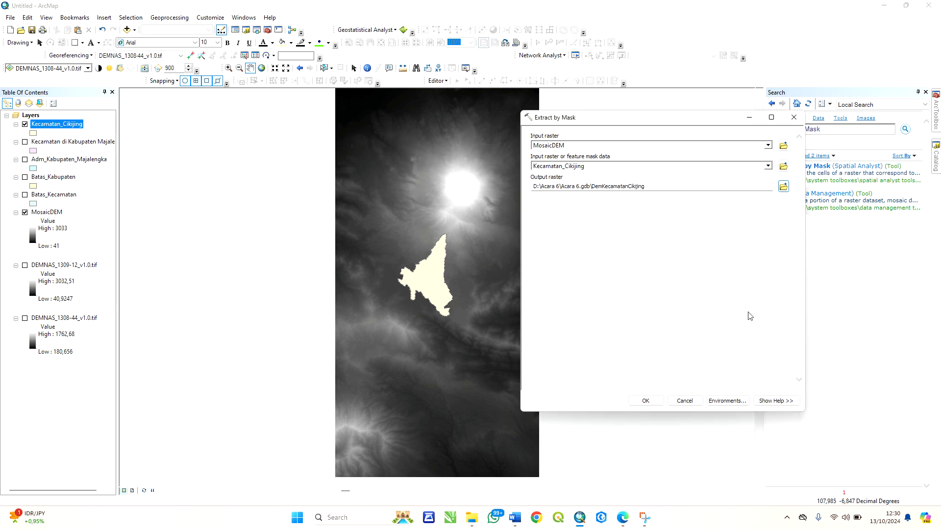
- In the tool's environment settings, set the processing extent to Same as layer Kecamatan_Cikijing
click(738, 402)
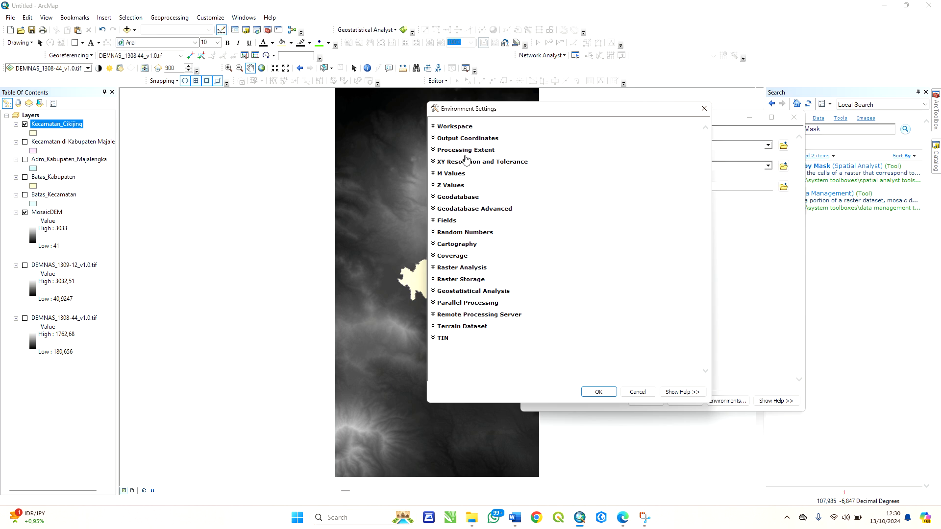
click(458, 150)
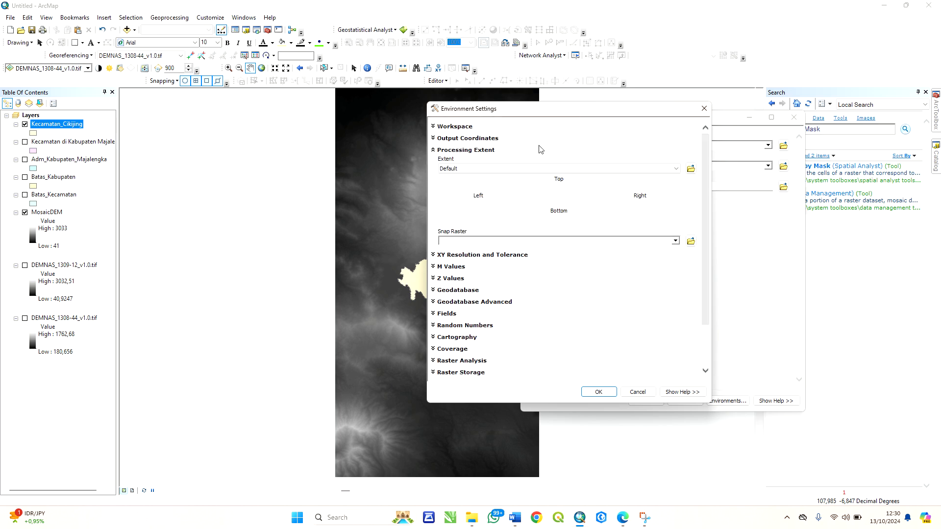
drag(707, 147, 706, 152)
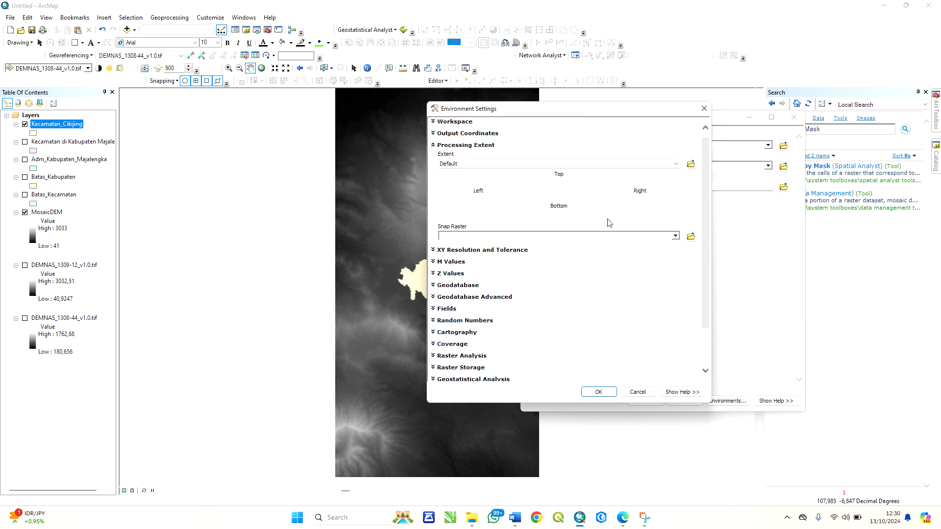
click(676, 166)
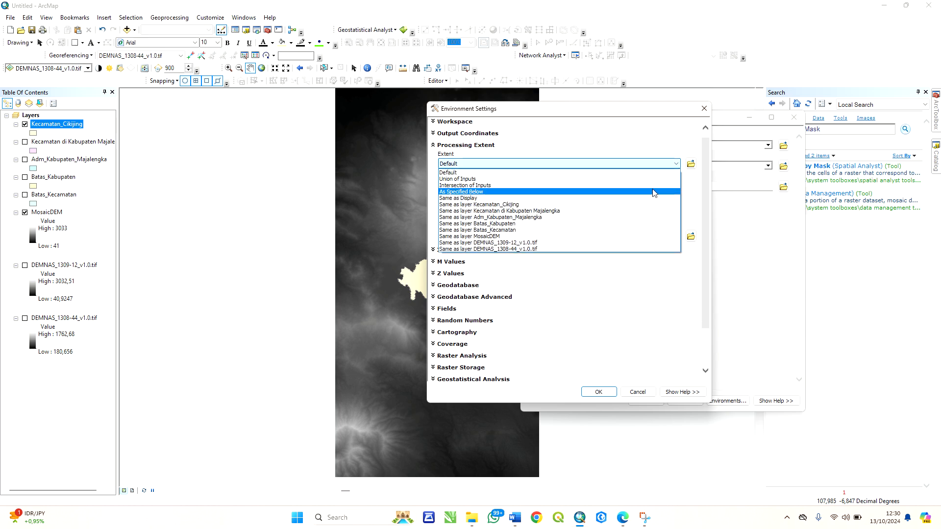
click(620, 205)
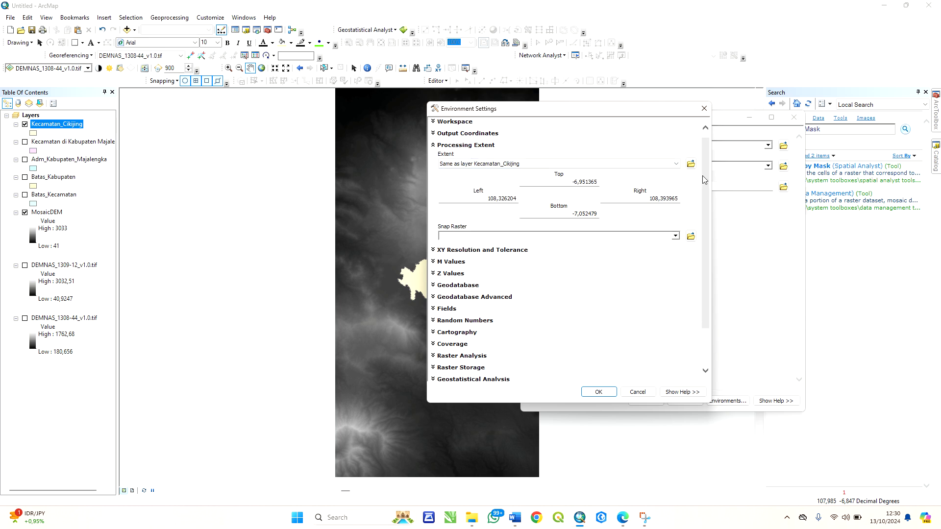
- Set the Raster Analysis mask to Kecamatan_Cikijing, accept the environment settings and run Extract by Mask
drag(704, 180, 704, 217)
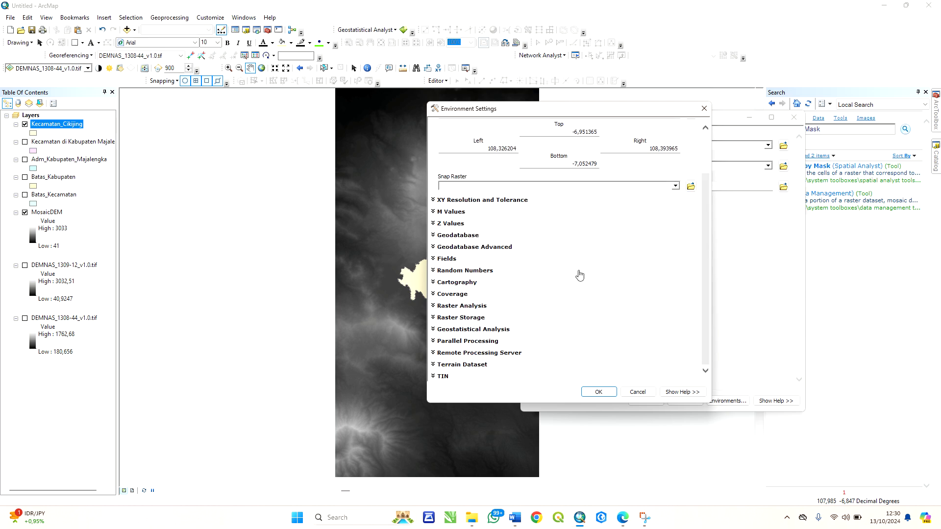
click(434, 306)
scroll(700, 292, down, 2)
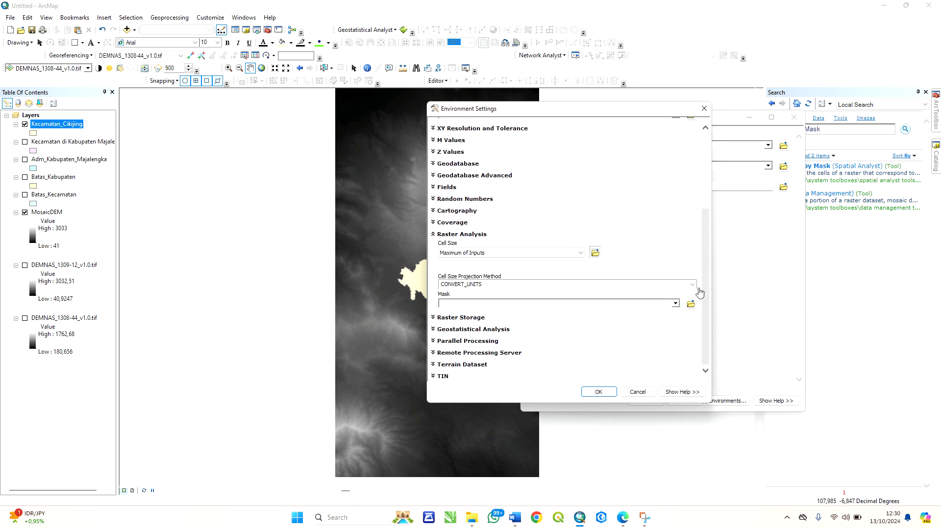
click(675, 304)
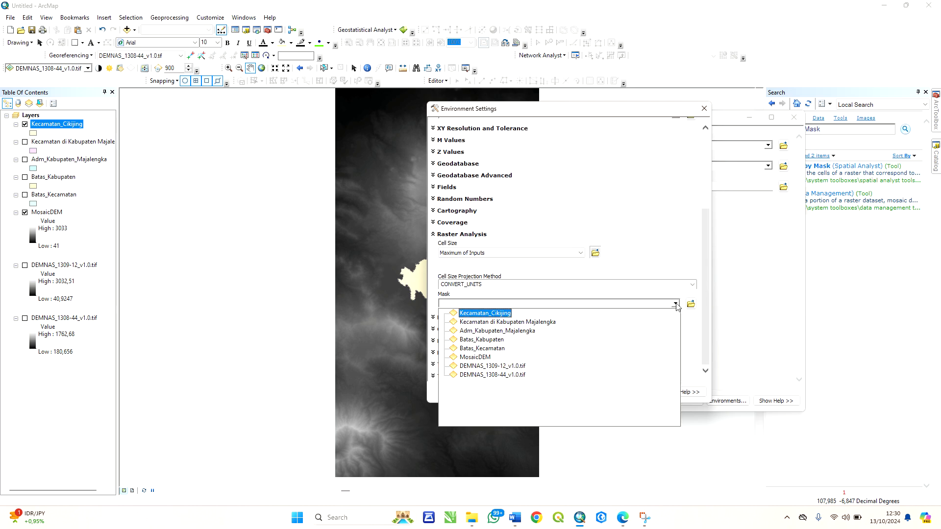
click(492, 313)
click(598, 392)
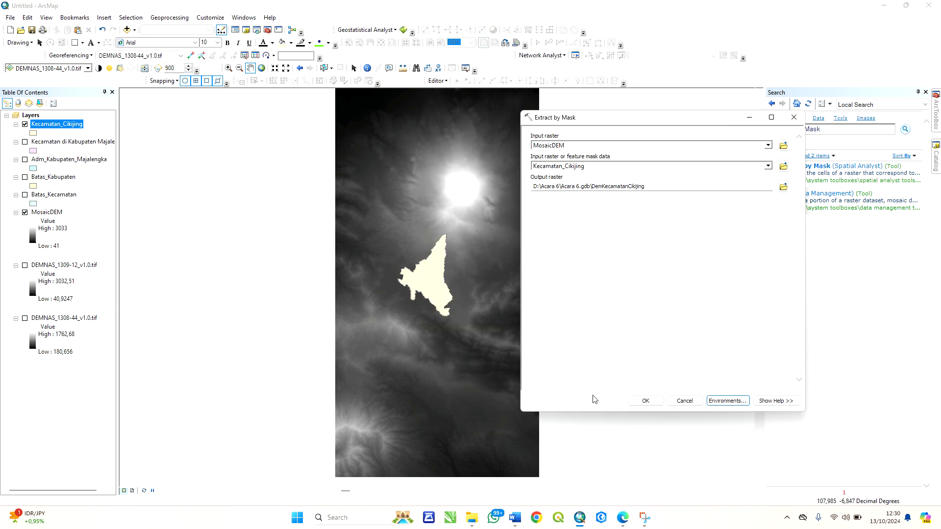
click(645, 400)
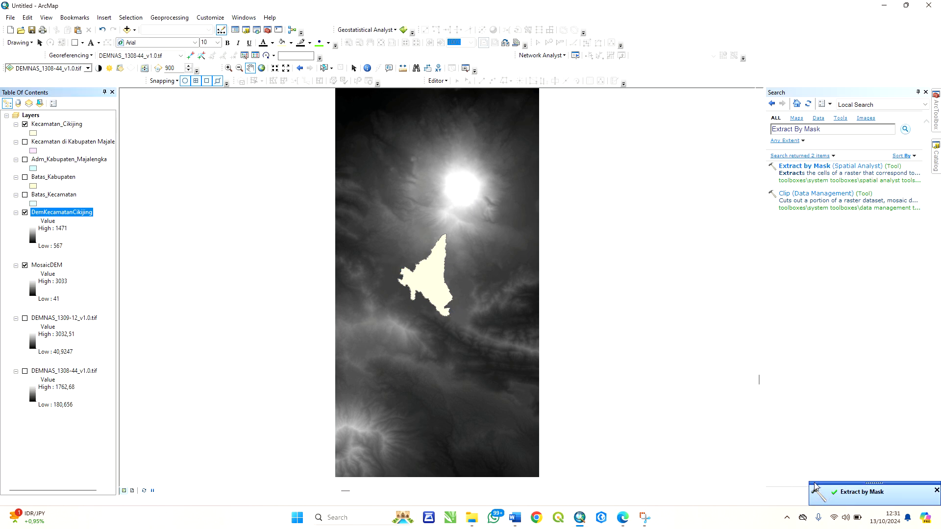
- Hide the MosaicDEM and Kecamatan_Cikijing layers so only the clipped DEM is displayed
click(25, 265)
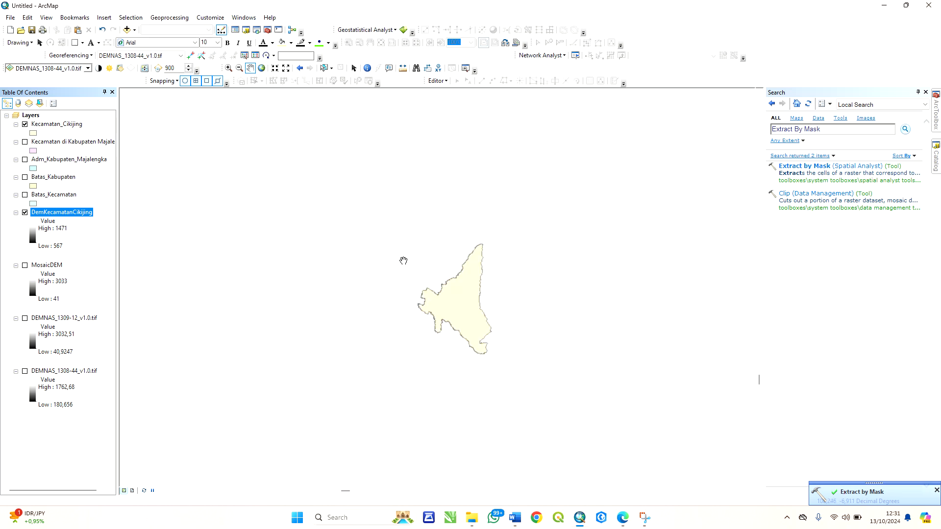
drag(411, 264, 448, 293)
scroll(466, 297, down, 2)
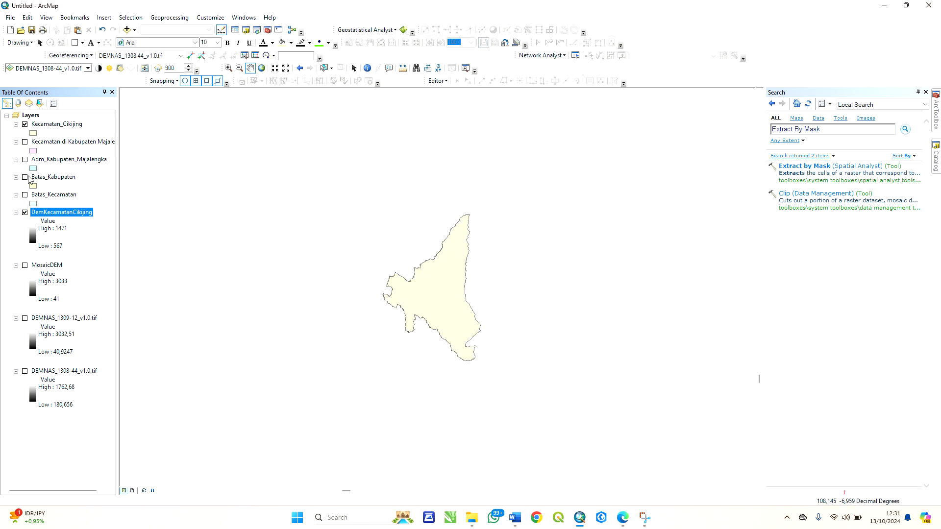
click(25, 125)
scroll(444, 259, down, 1)
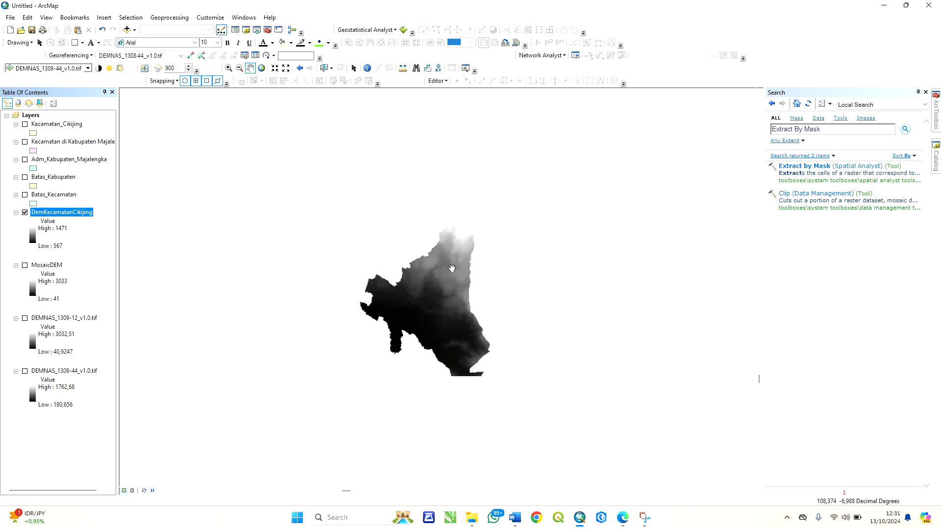
scroll(445, 261, down, 1)
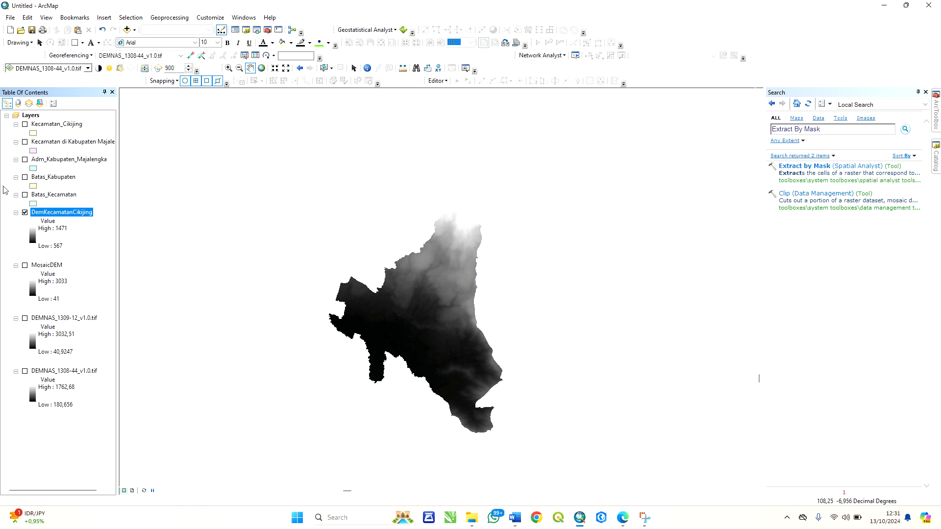
- Switch to the Word notes and add "Hillshade" as the fourth item under Langkah
click(859, 129)
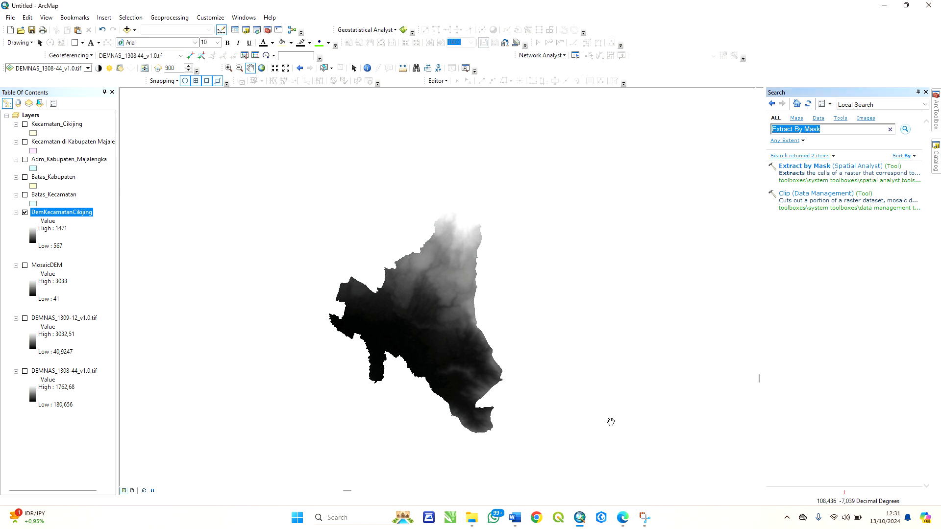
click(514, 518)
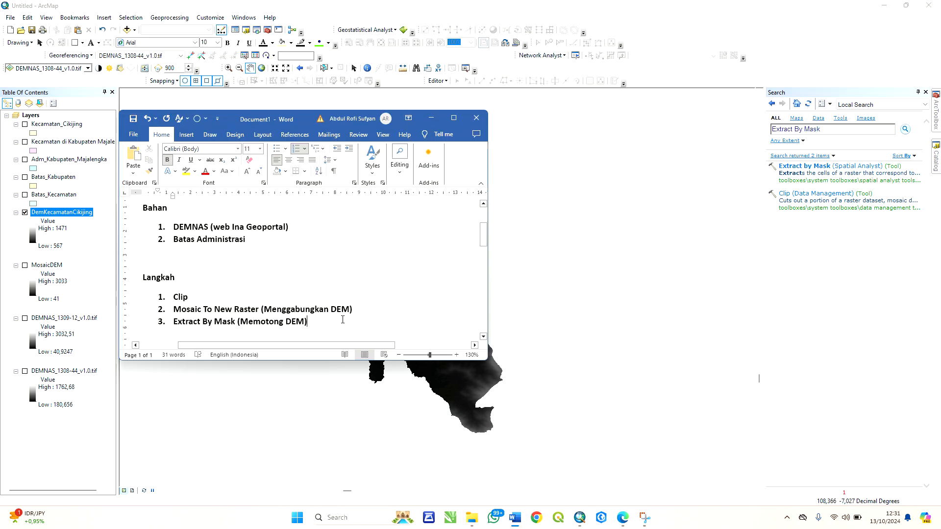
key(Return)
text(Hil)
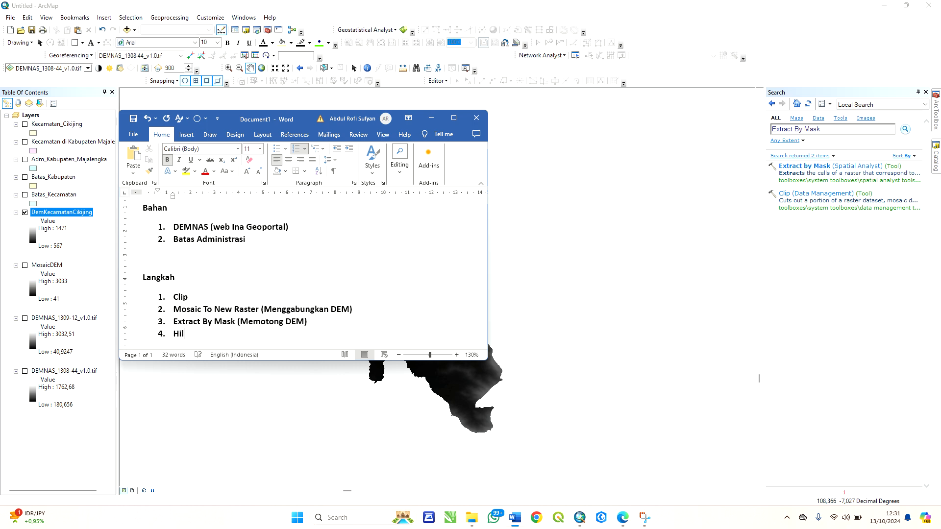
text(lshade)
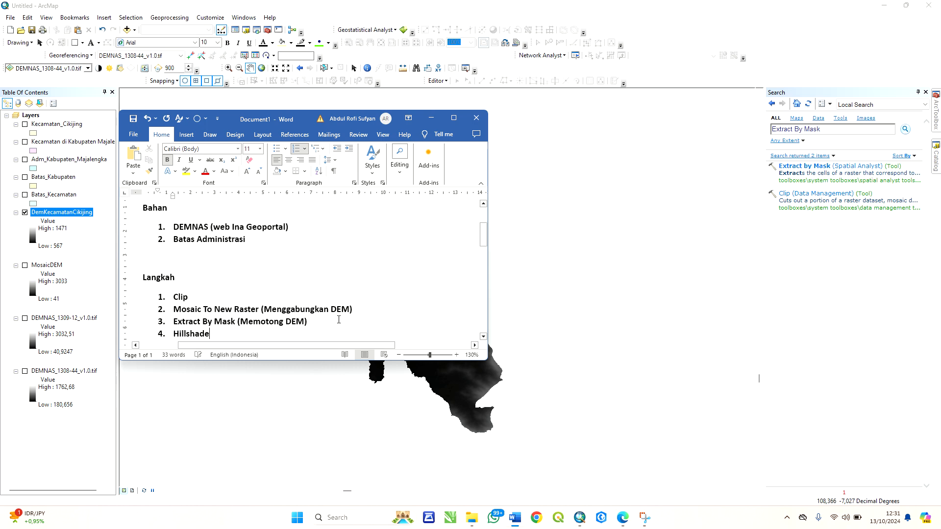
- Switch back to ArcMap, find and open the Hillshade tool, and set DemKecamatanCikijing as its input raster
click(656, 241)
click(834, 130)
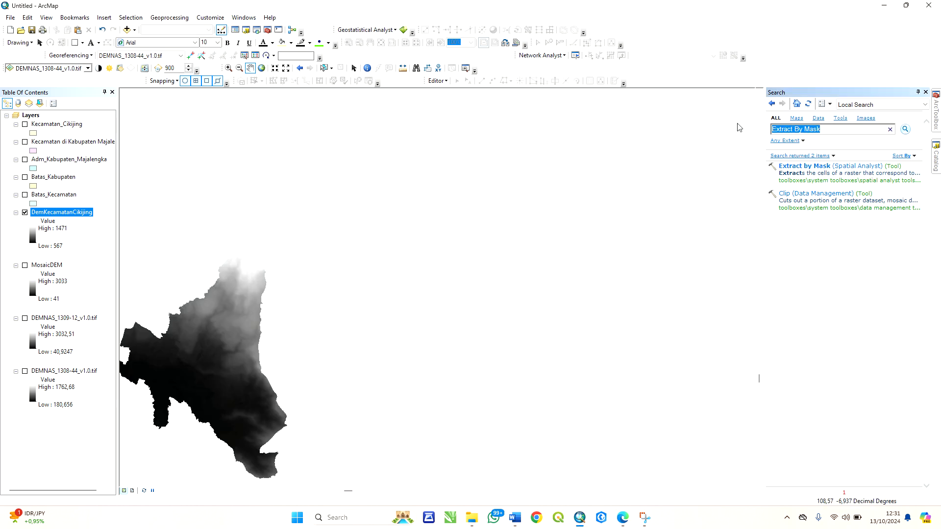
text(Hills)
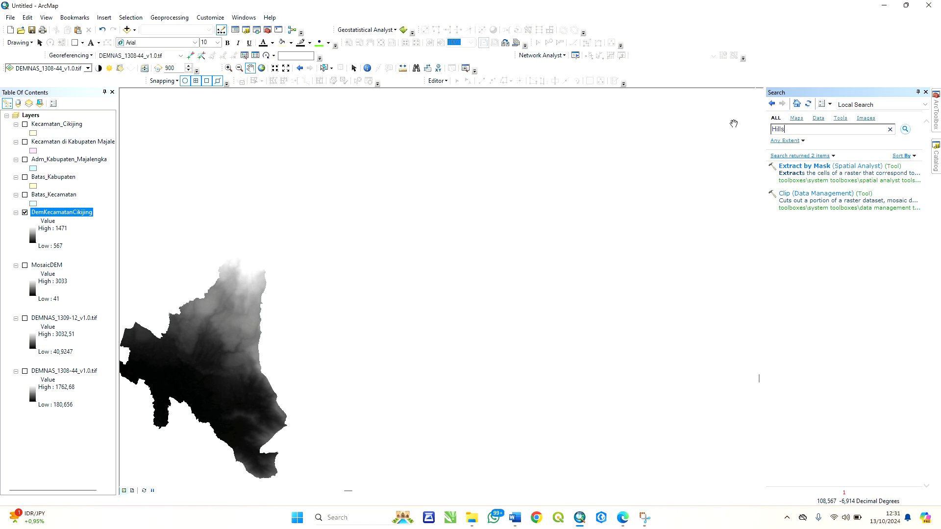
text(hade)
key(Return)
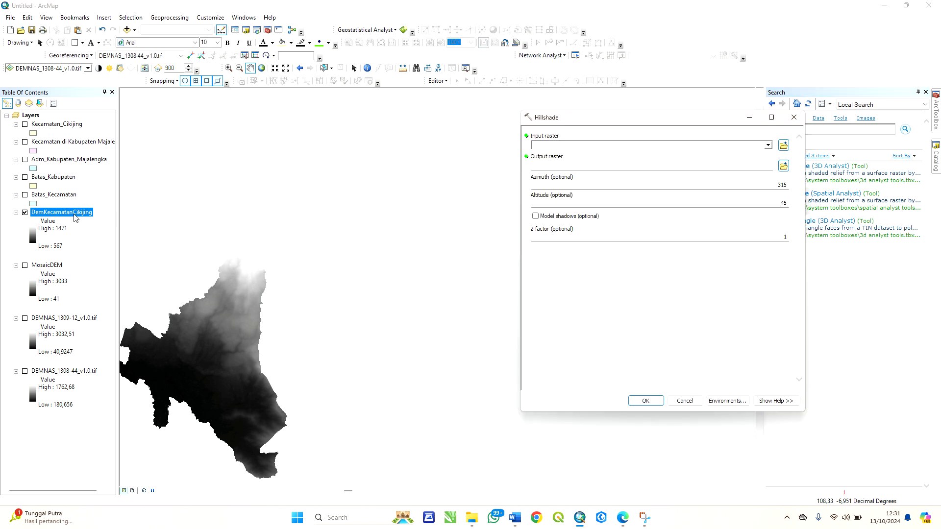
drag(76, 217, 566, 147)
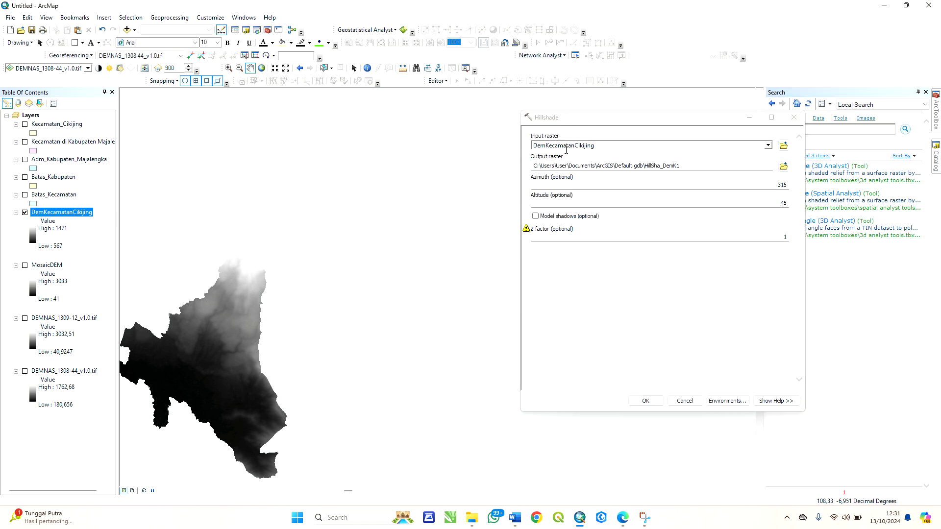
- Save the Hillshade output as HillshadeKecamatanCikijing in Acara 6.gdb and run the tool
click(783, 166)
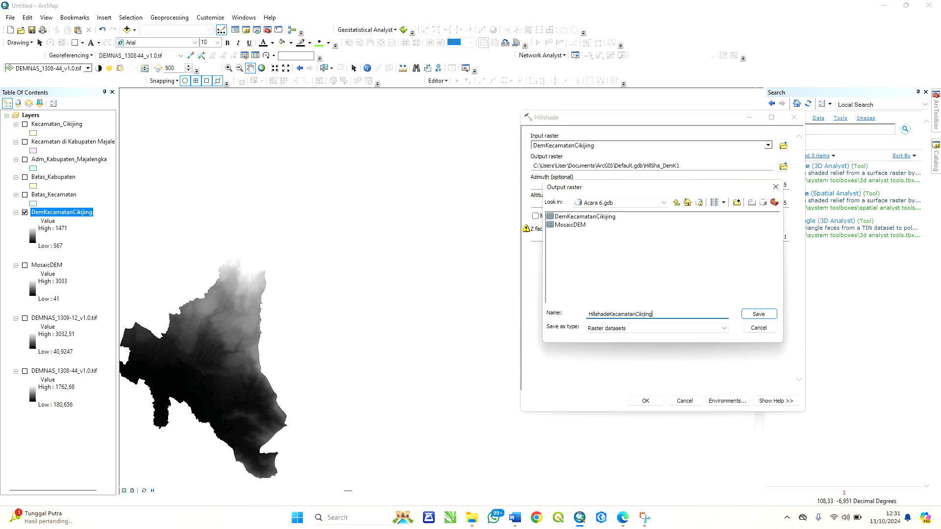
click(749, 315)
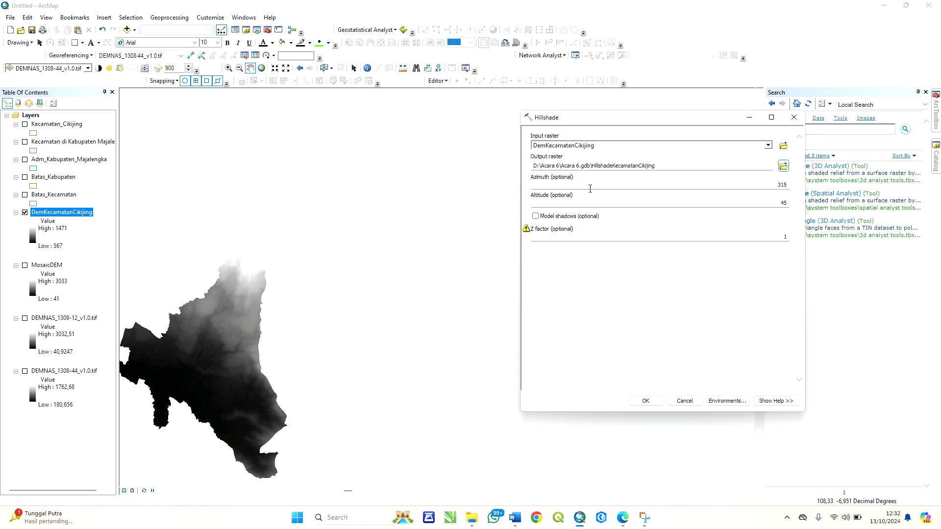
click(645, 402)
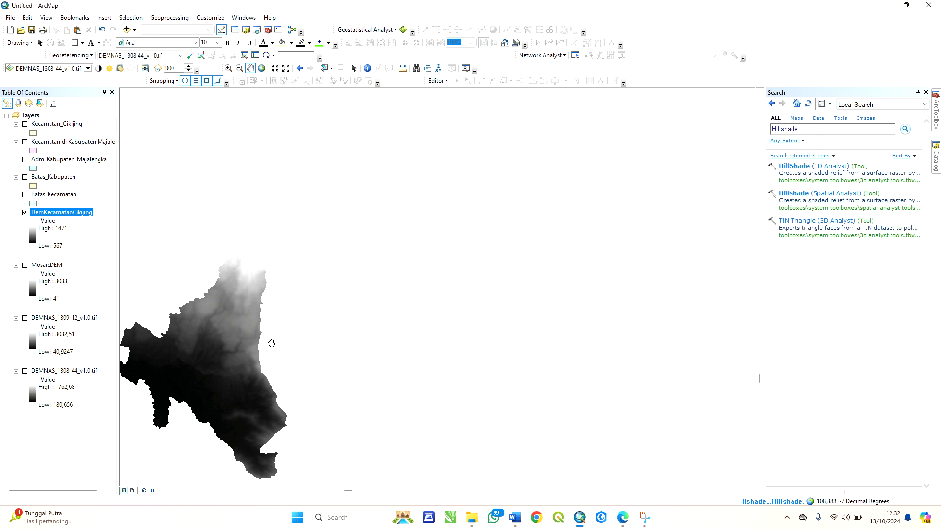
- Inspect the hillshade raster up close and hide the HillshadeKecamatanCikijing layer, leaving only the clipped DEM displayed
drag(271, 340, 480, 294)
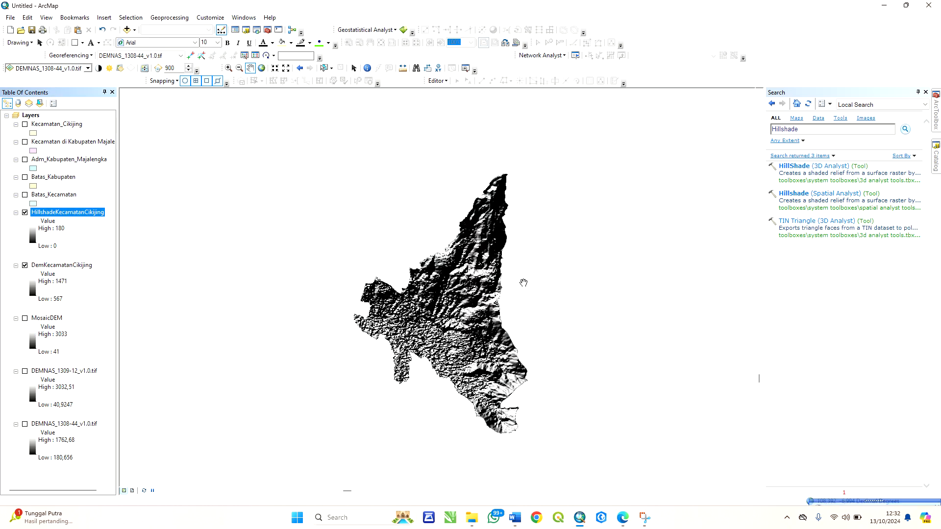
scroll(456, 300, up, 2)
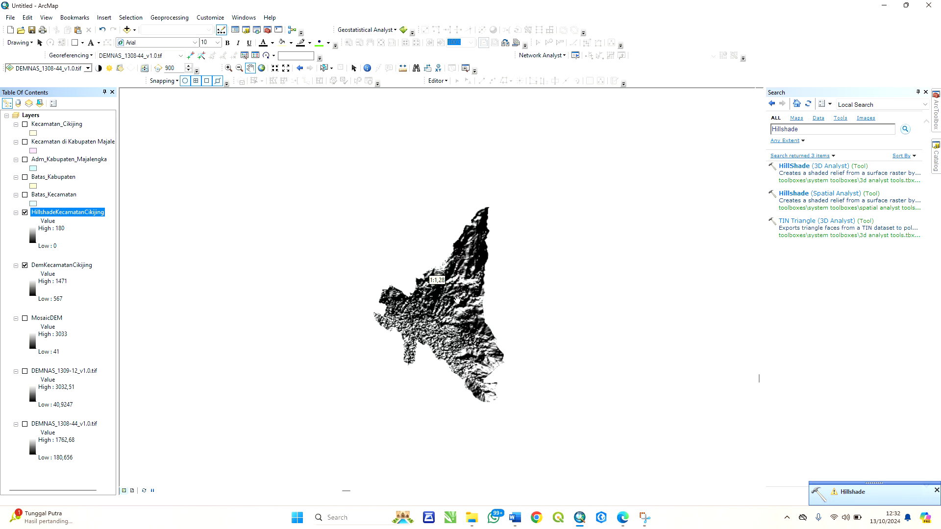
scroll(455, 301, down, 4)
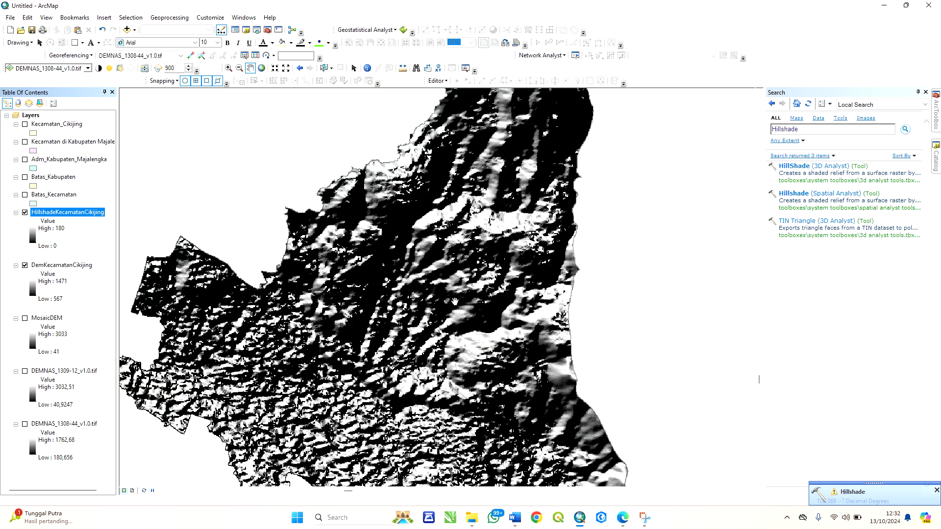
scroll(462, 260, up, 3)
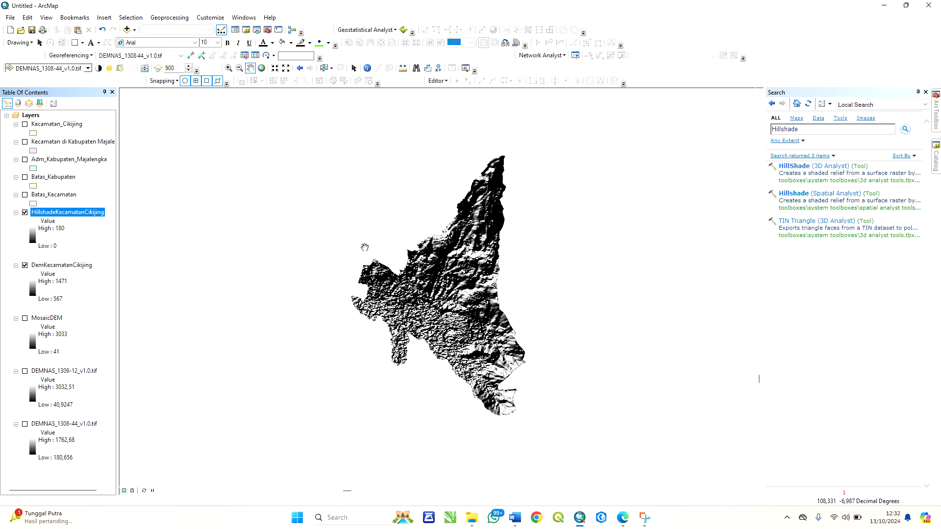
click(25, 213)
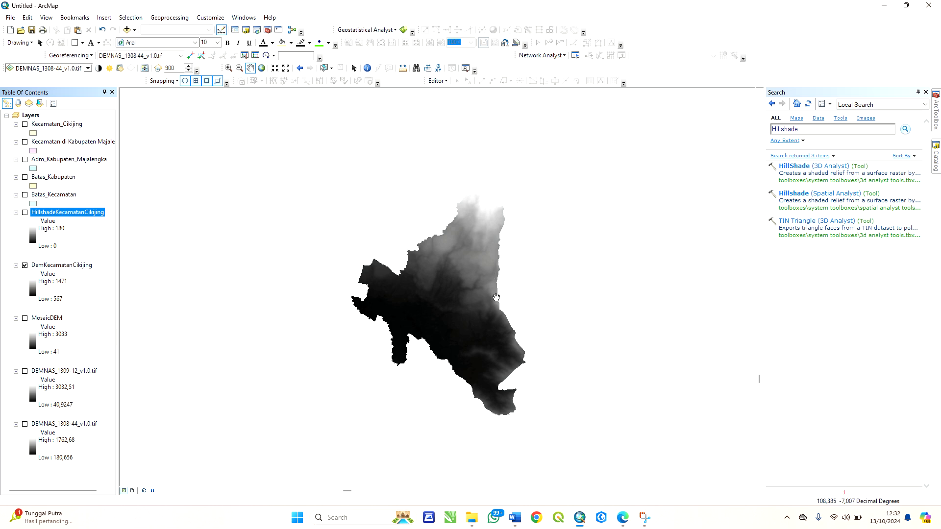
scroll(496, 298, down, 2)
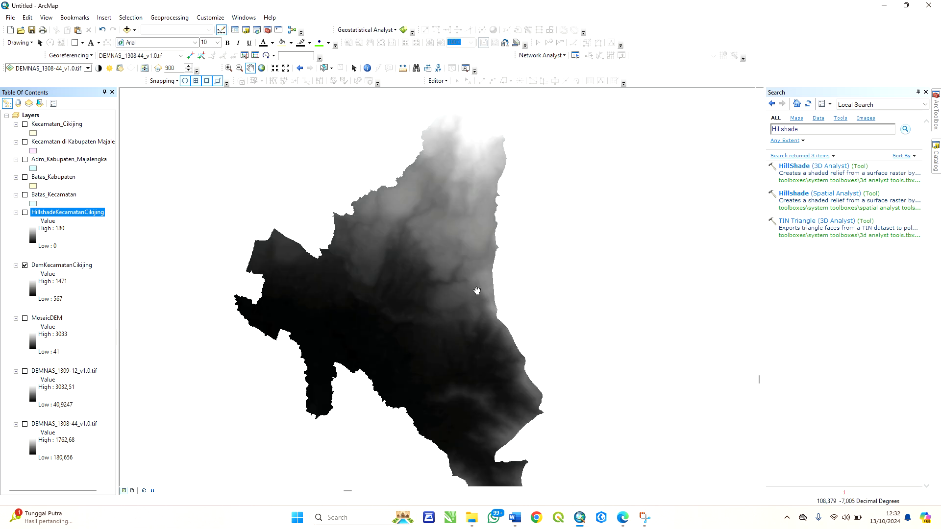
scroll(477, 291, up, 1)
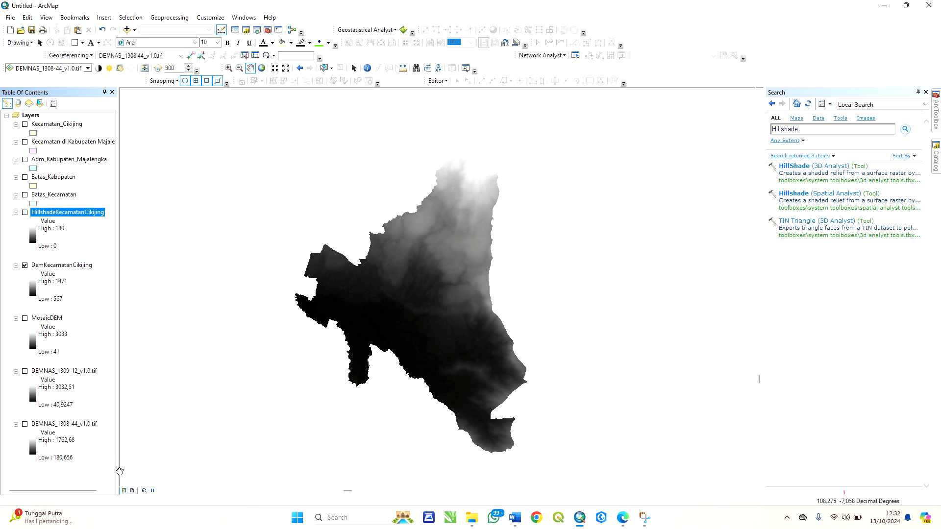
- Switch to the page layout and accept the page setup with A4 paper in portrait orientation
click(132, 490)
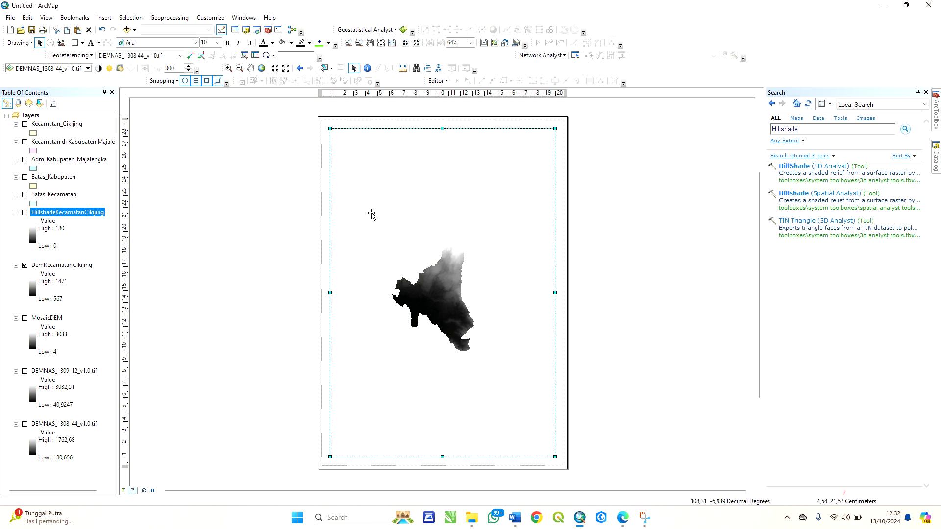
click(10, 17)
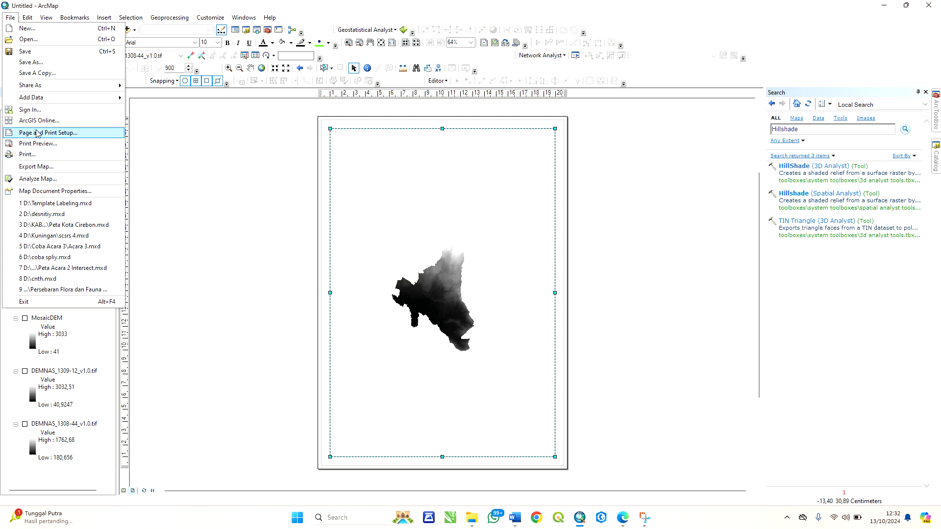
click(37, 132)
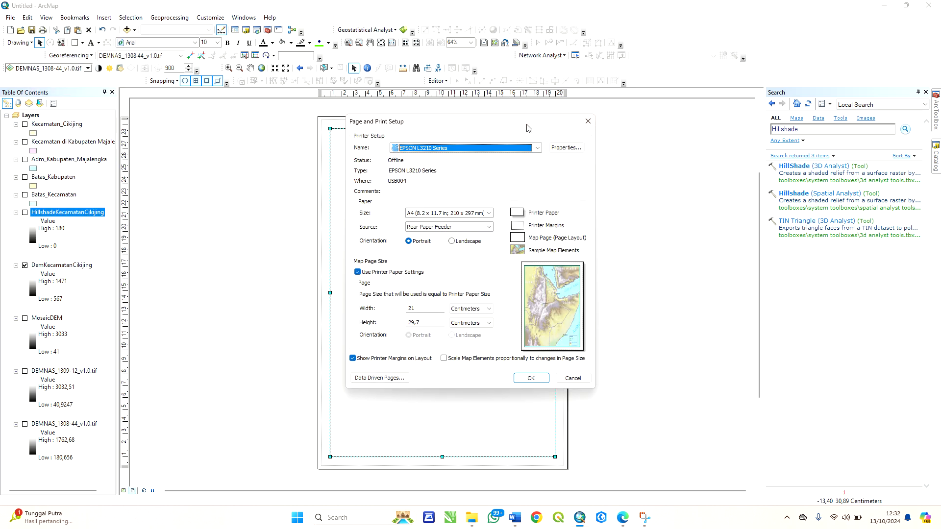
mouse_move(525, 124)
mouse_down()
mouse_move(827, 130)
mouse_move(516, 131)
mouse_up()
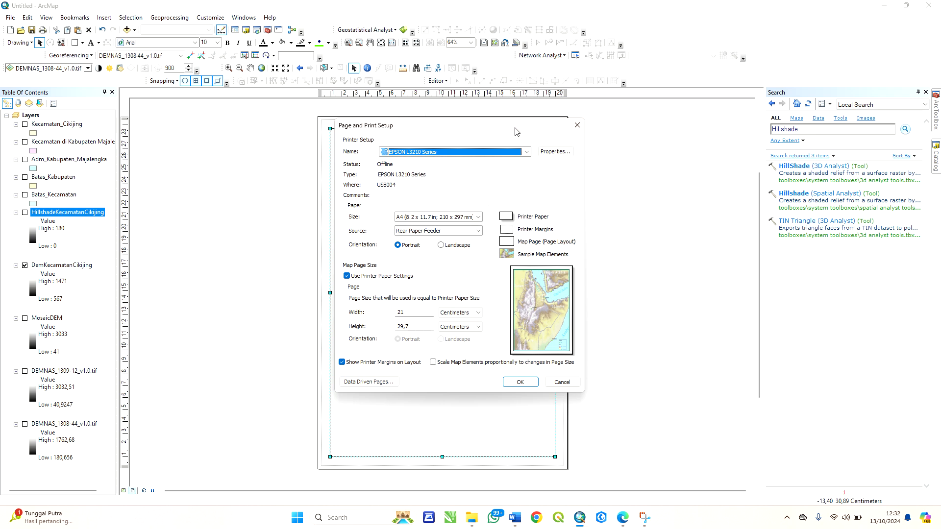
click(509, 382)
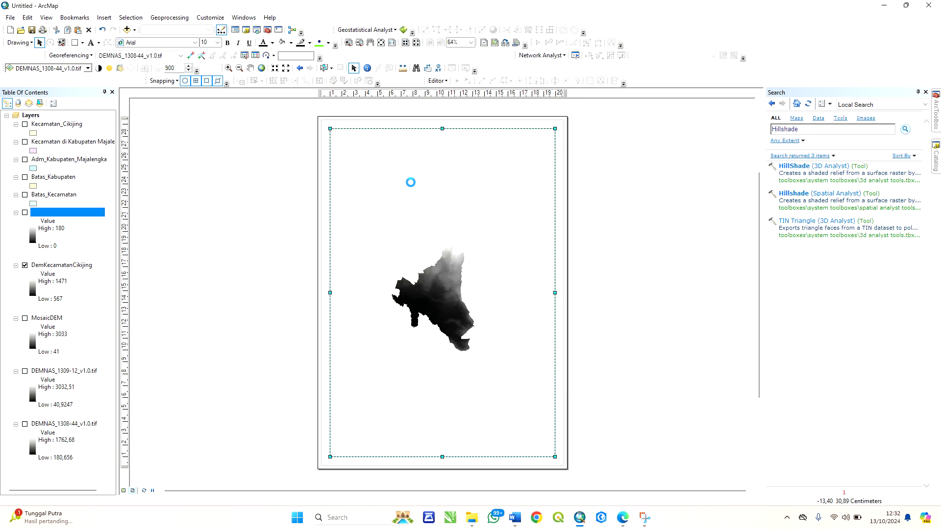
- Shorten the data frame from its upper and lower edges to about 20 cm tall and fit the DemKecamatanCikijing layer in it
mouse_move(442, 129)
mouse_down()
mouse_move(441, 155)
mouse_move(441, 146)
mouse_up()
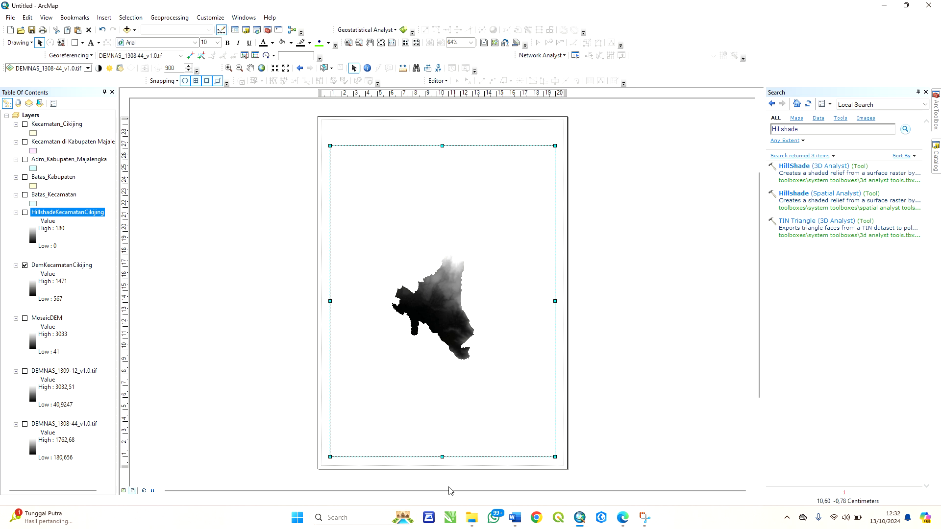
drag(439, 450, 443, 384)
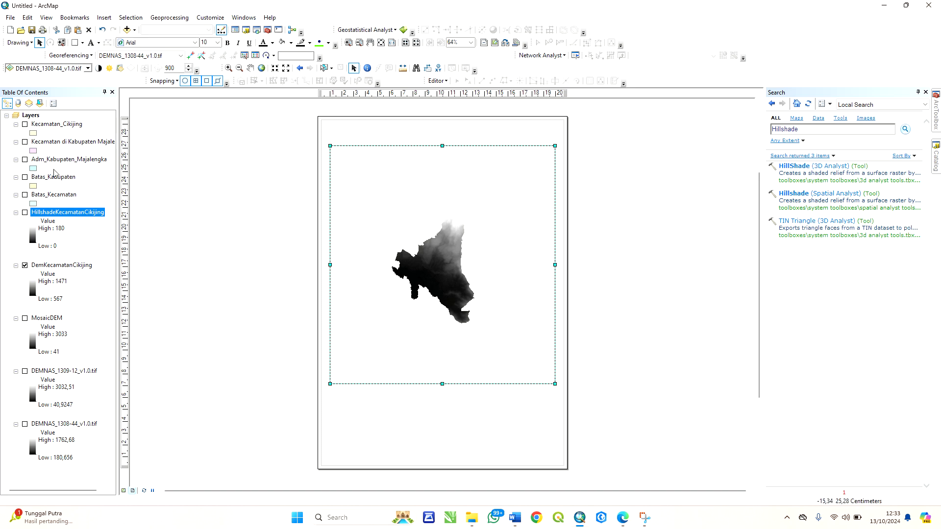
right_click(49, 264)
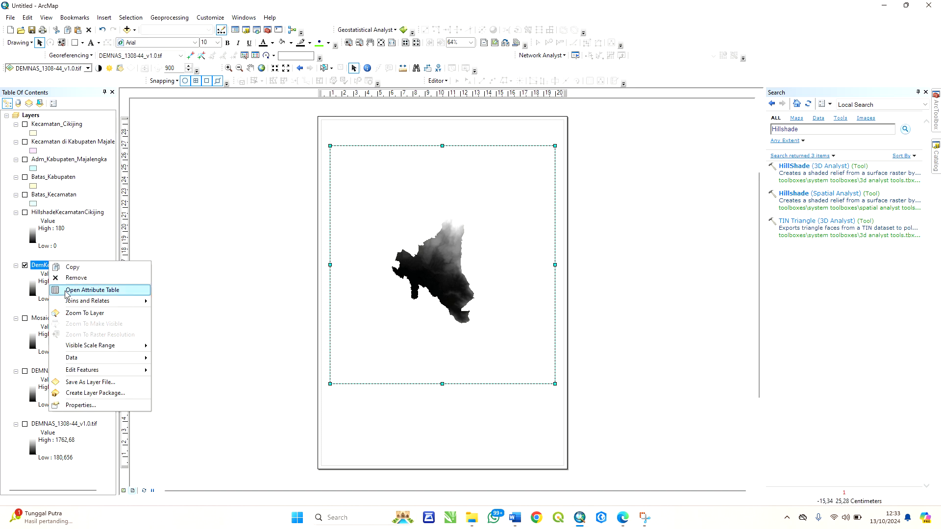
click(85, 314)
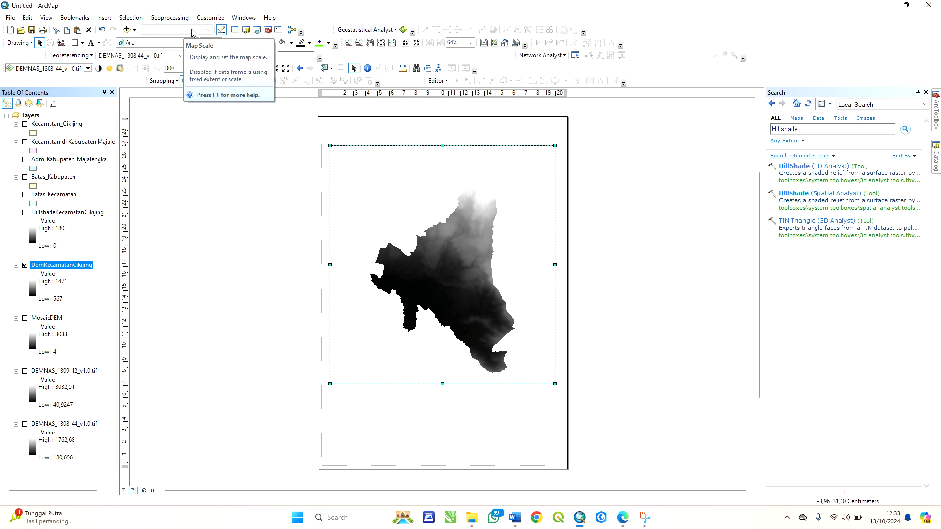
- Set the data frame's coordinate system to WGS 1984 from the favorites
right_click(38, 117)
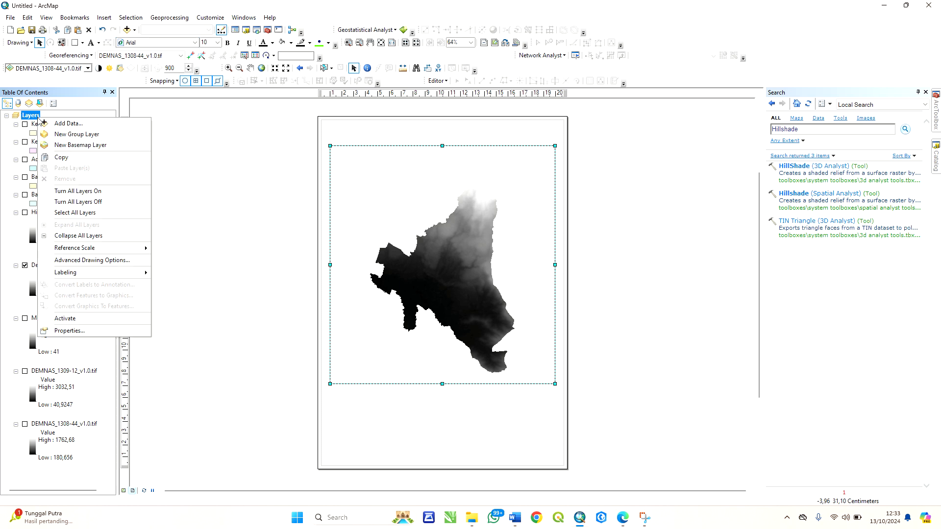
click(66, 330)
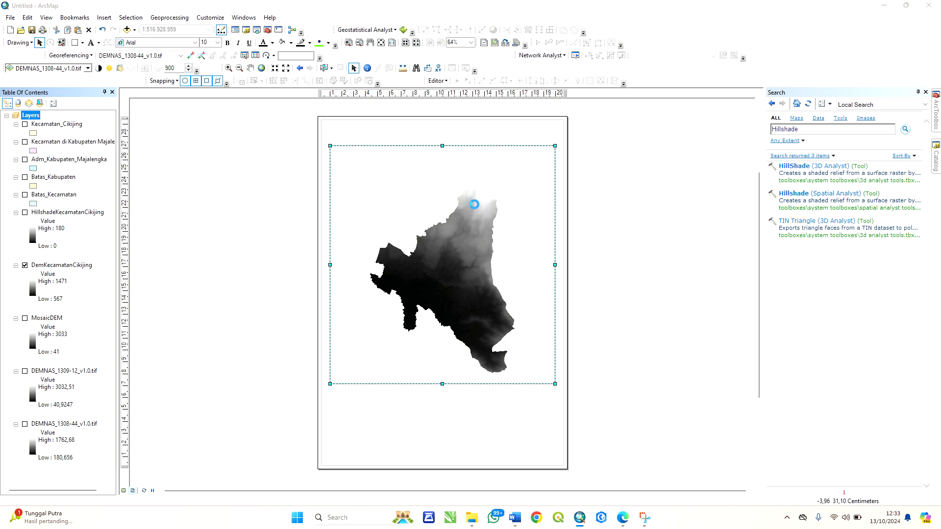
click(420, 193)
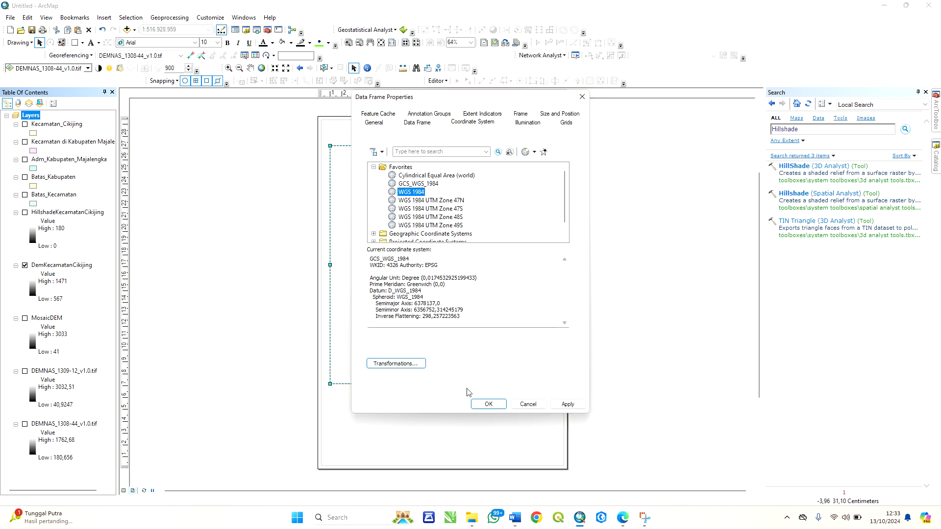
click(488, 404)
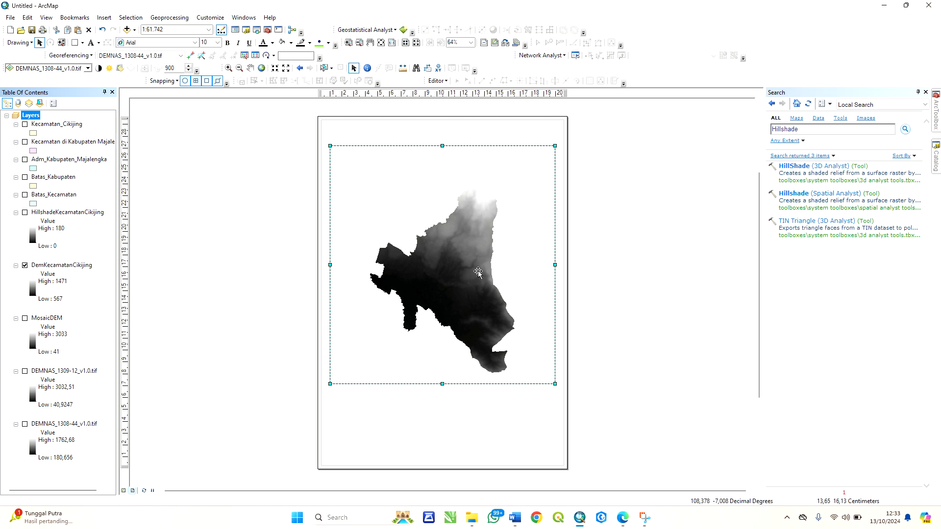
- Set the map scale to 1:60.000 and check how the DEM fits the data frame
click(173, 29)
click(180, 29)
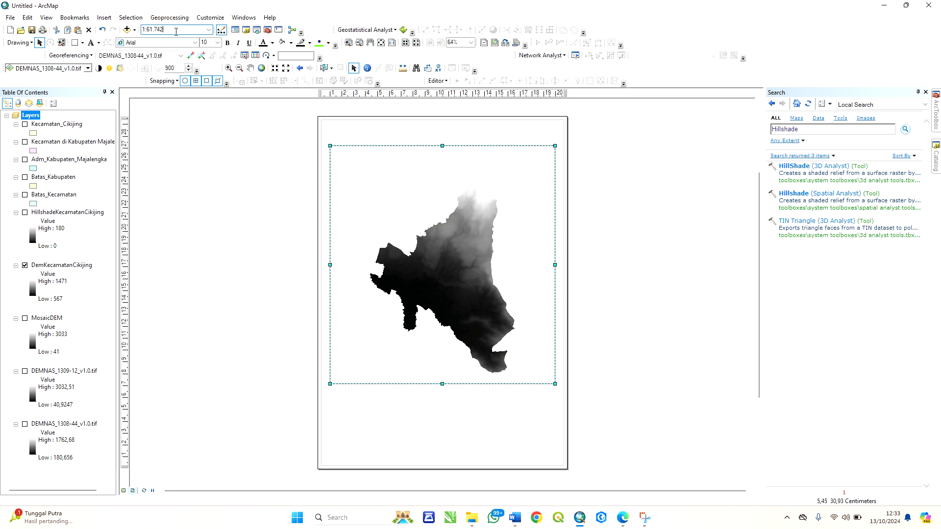
drag(172, 29, 152, 28)
text(0)
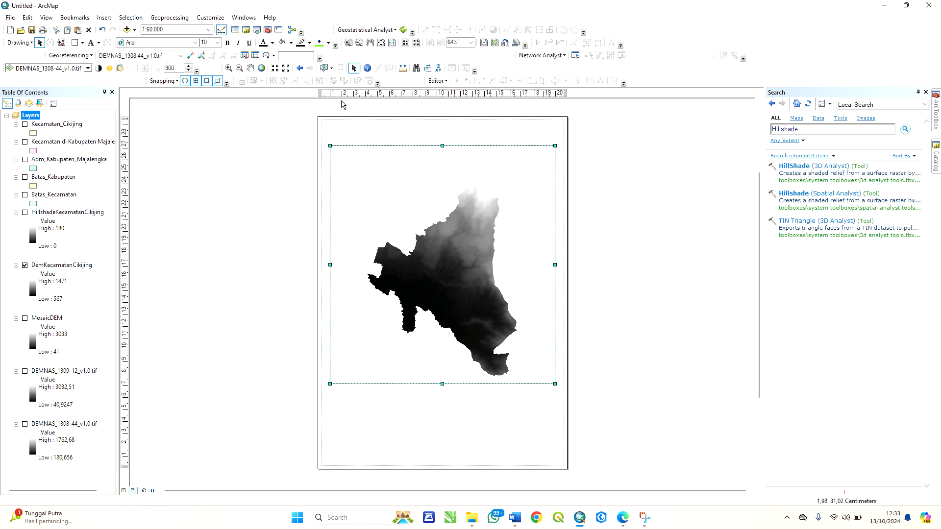
scroll(499, 186, up, 3)
scroll(478, 175, down, 2)
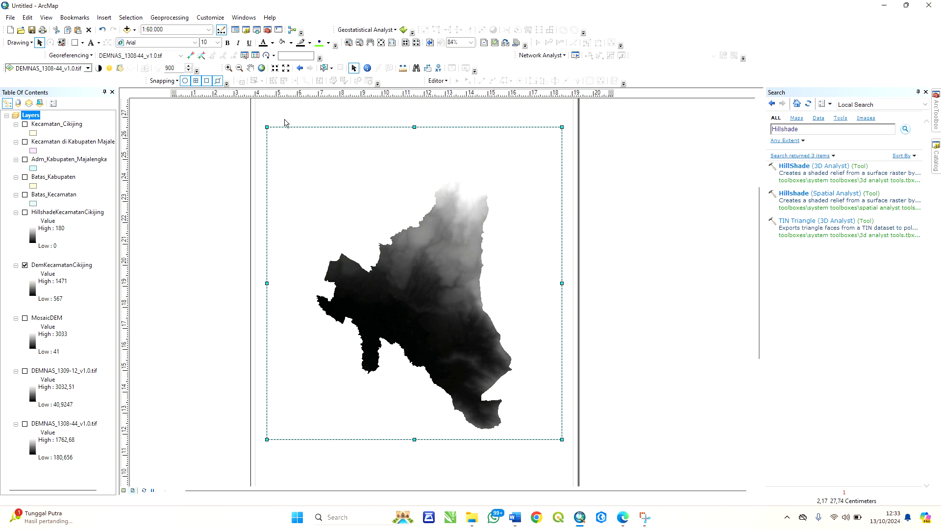
- Switch to the Word notes and add "Contour 1/2000 x skala" as item 5, with "Contour Minor" on the line below
click(515, 518)
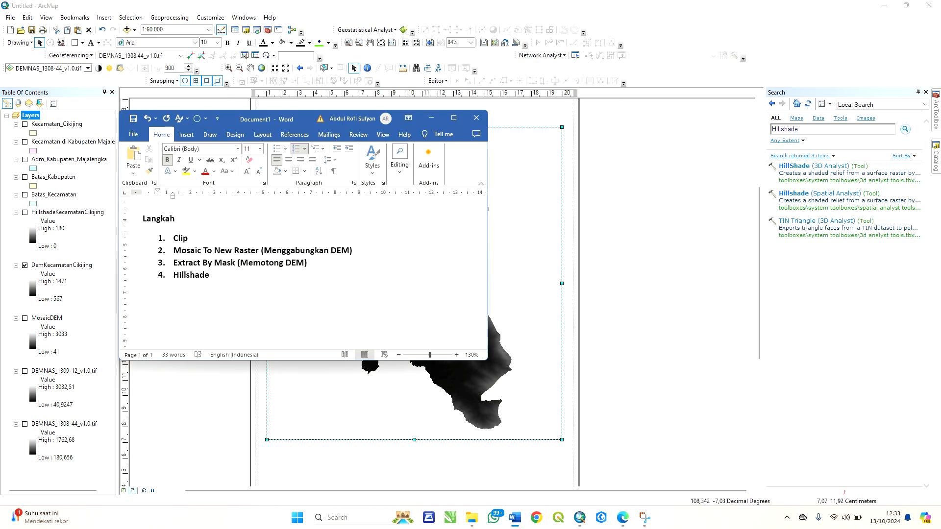
key(Return)
text(Contour 1/2000 x skala)
key(BackSpace)
text(Contou)
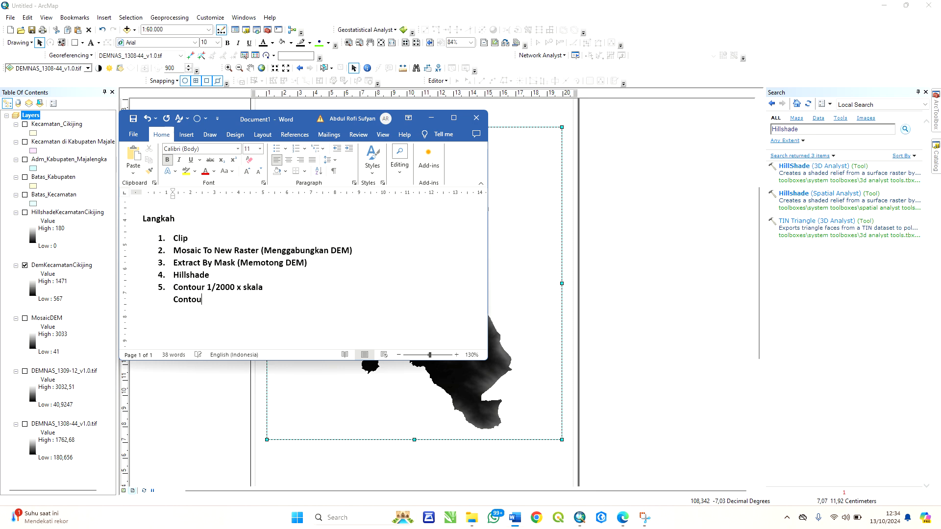
text(r Minor)
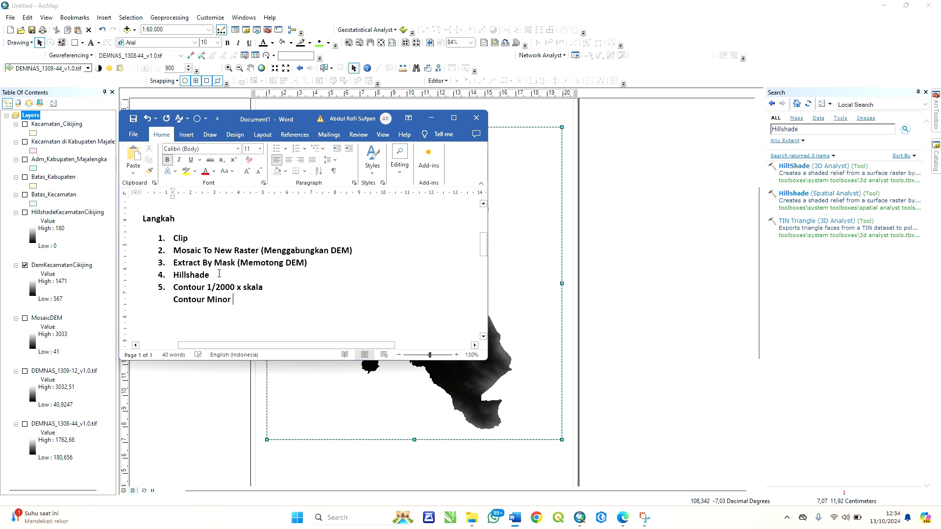
drag(174, 286, 237, 287)
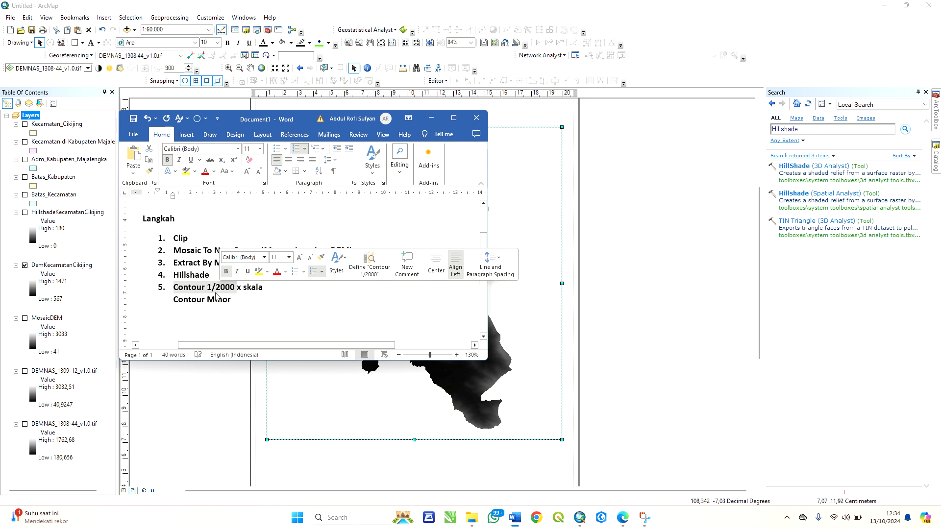
click(211, 289)
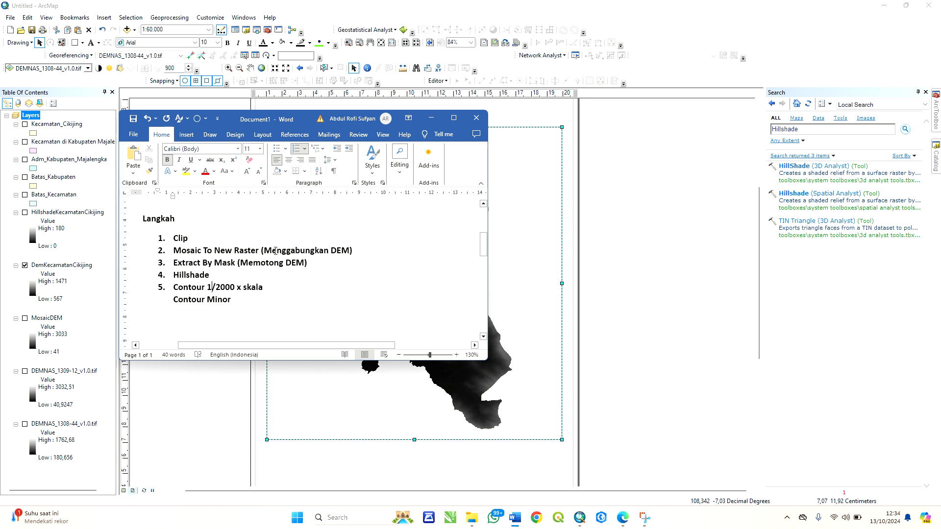
- Append the value 30 to the "Contour Minor" line of the notes
drag(303, 123, 318, 212)
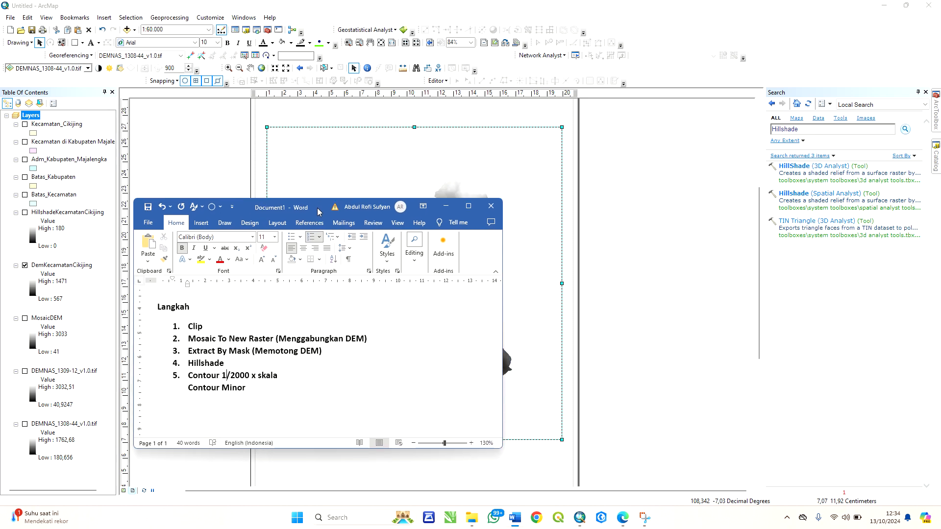
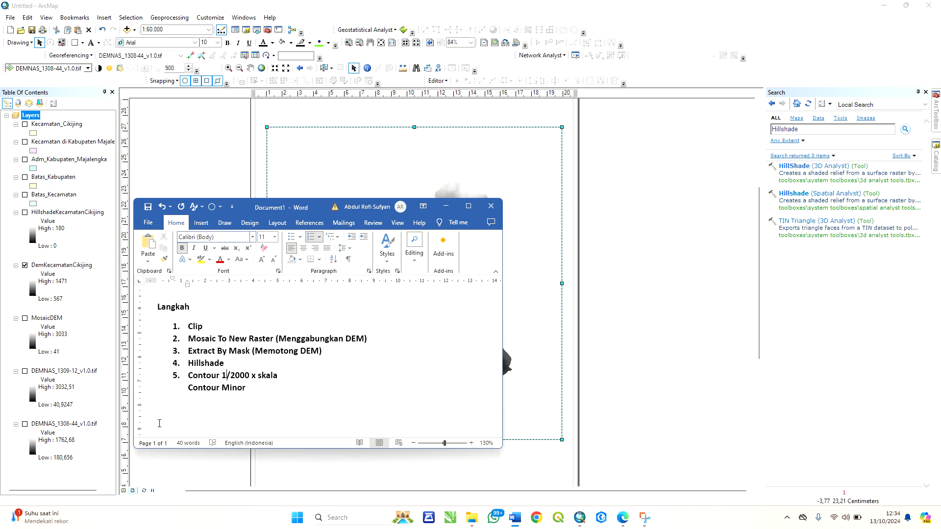
click(265, 388)
text(30)
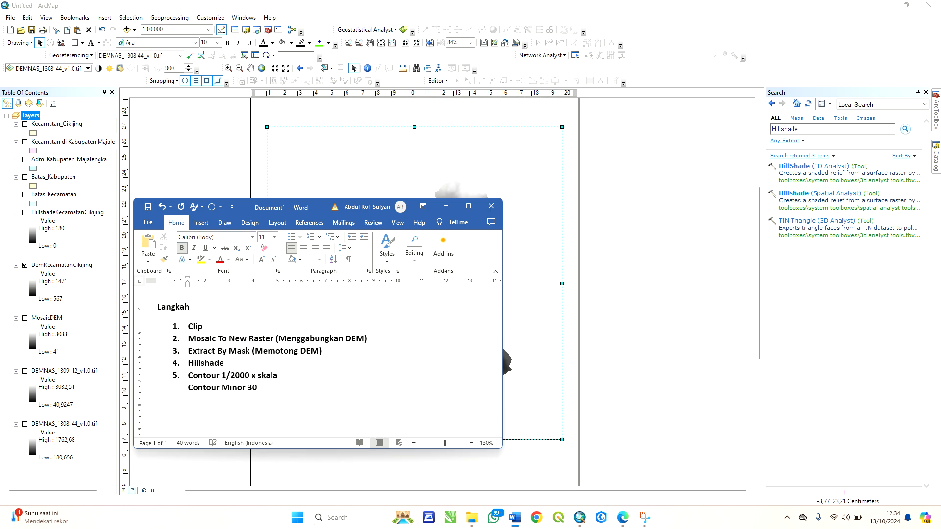
- Add "(minor)" to the end of item 5 and insert the line "Hasil Minor x 4 (Mayor)" directly below it
click(296, 373)
text((minor))
key(Return)
key(BackSpace)
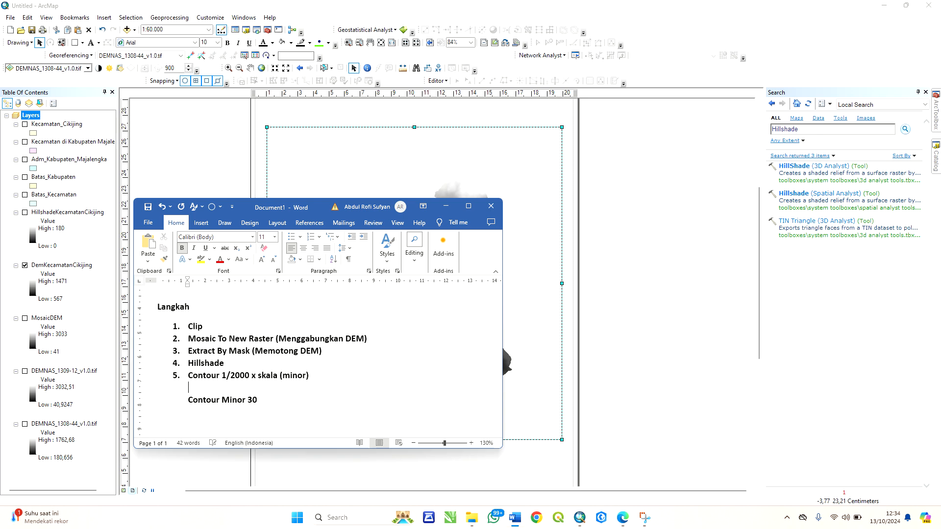
text(Hasil Minor x 4 (Mayor)
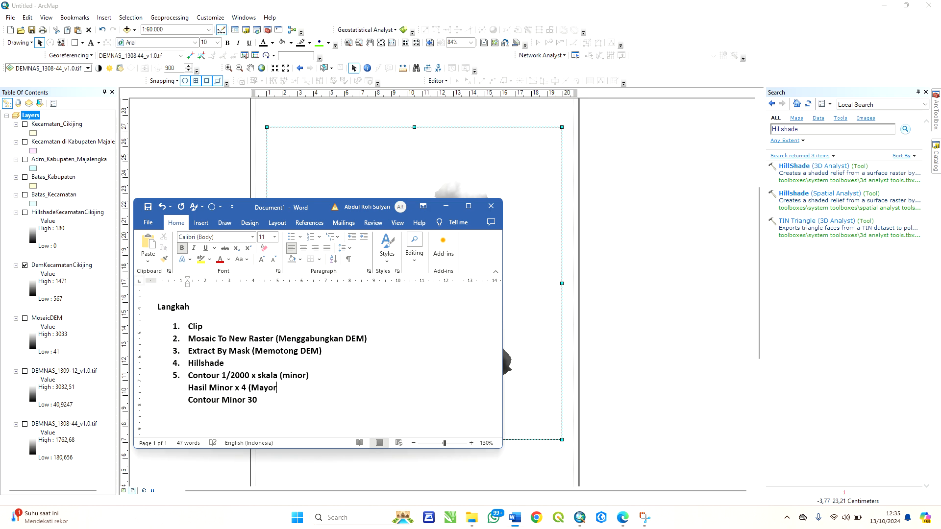
text())
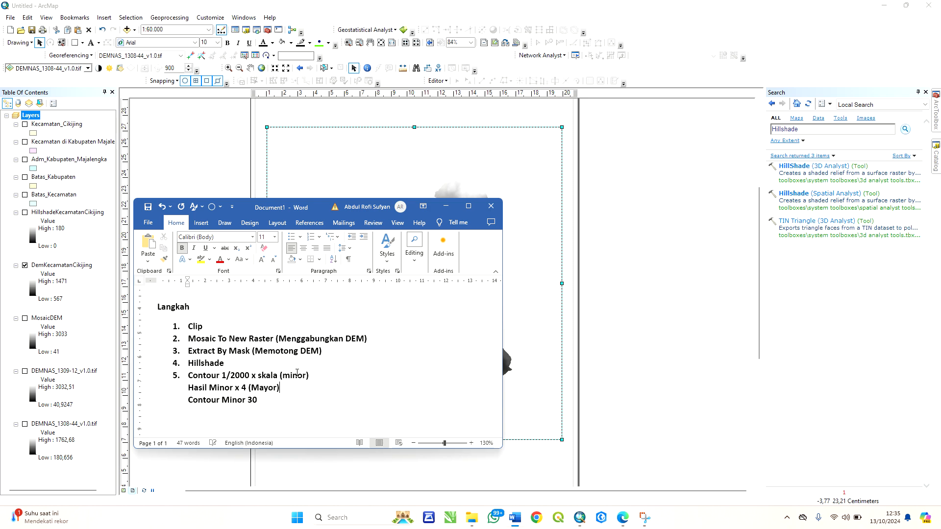
- Add the line "Contour Myaor 120" below "Contour Minor 30" in the notes
click(268, 398)
key(Return)
text(Co)
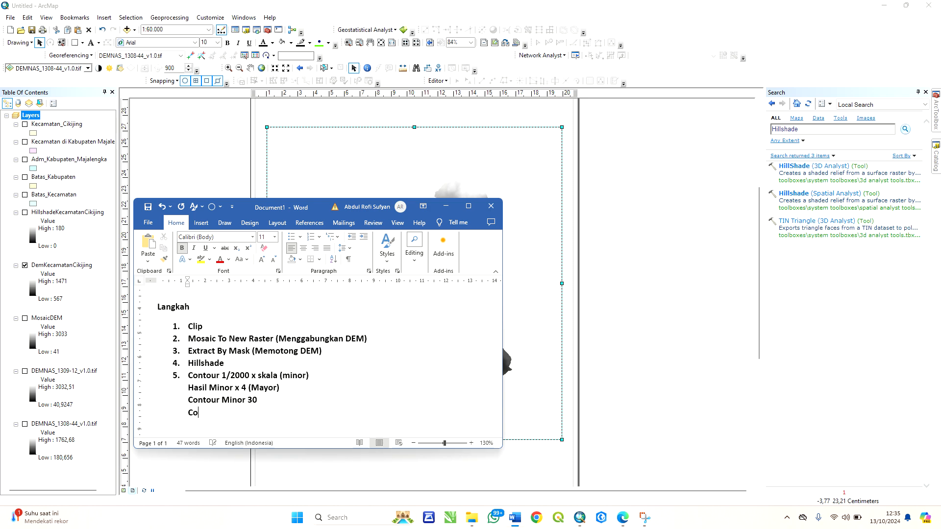
text(ntour Myaor)
text(120)
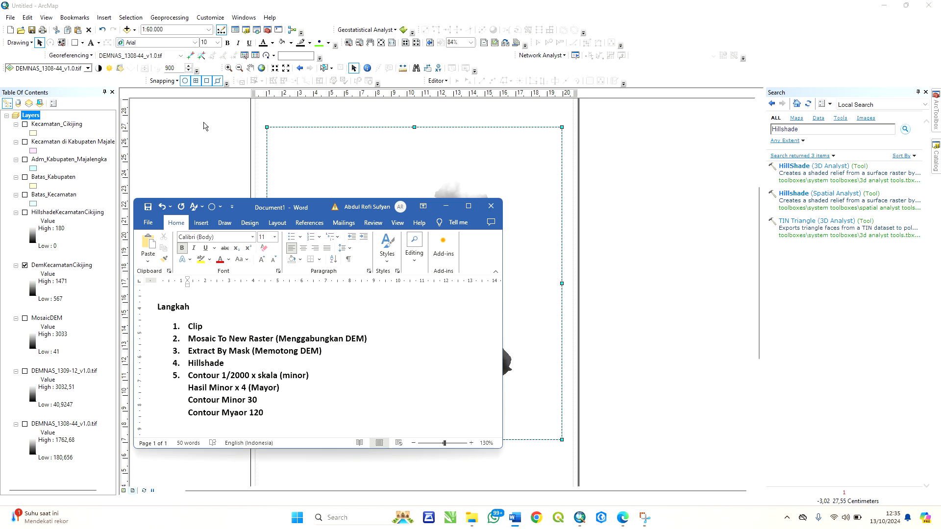
- Switch back to ArcMap and search for the Contour tool
click(196, 140)
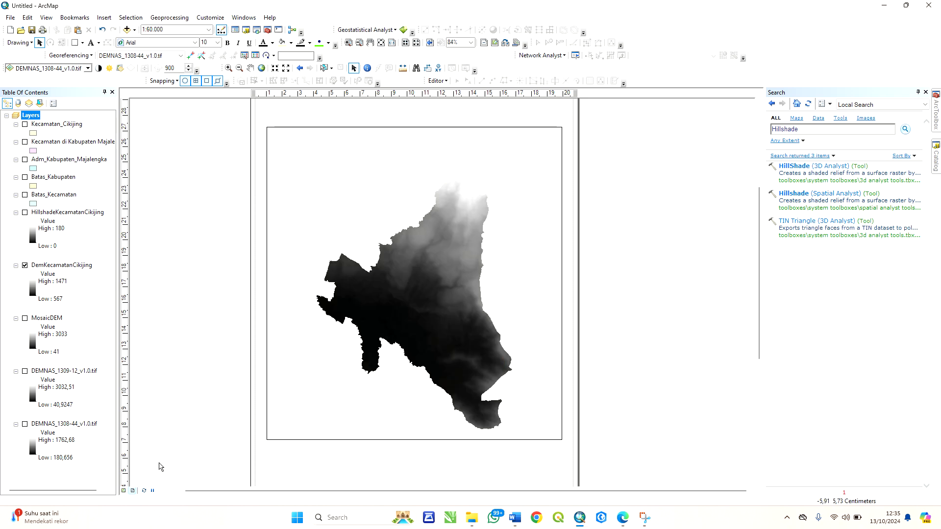
drag(817, 131, 760, 136)
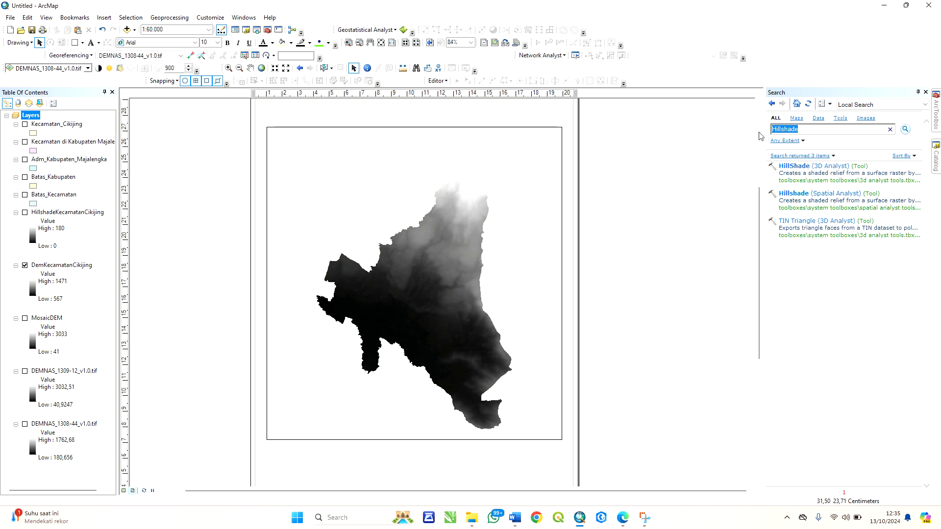
text(Contour)
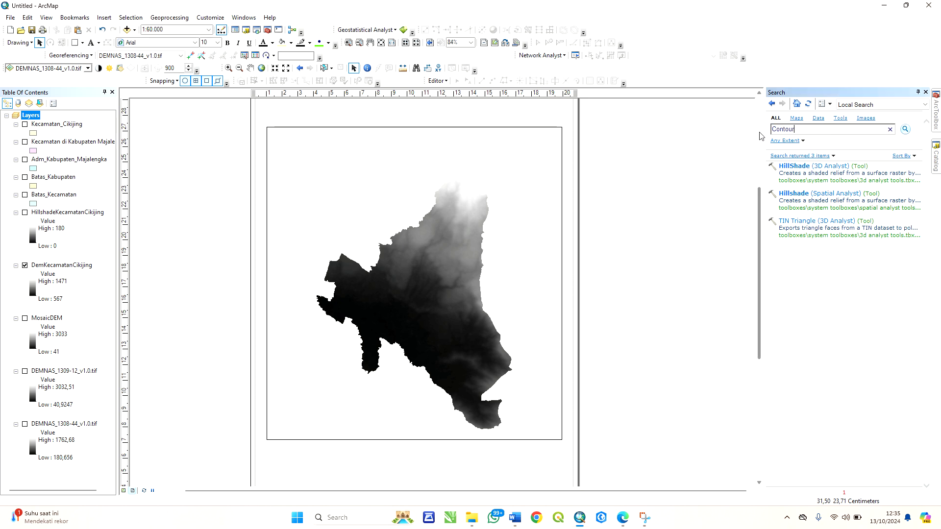
key(Return)
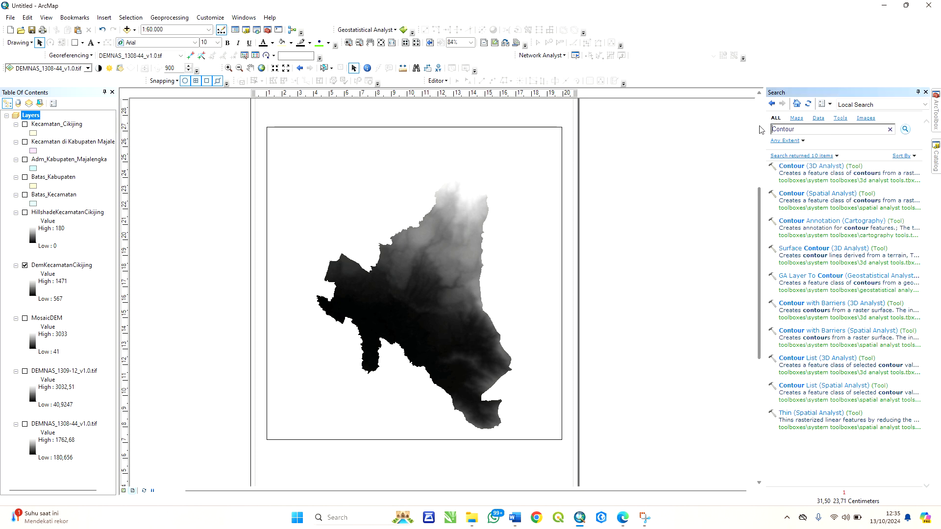
- Try to generate 3D Analyst contours from DemKecamatanCikijing at interval 30, saving them as "Contour Minor 30" in Acara 6.gdb
click(798, 167)
drag(691, 117, 534, 109)
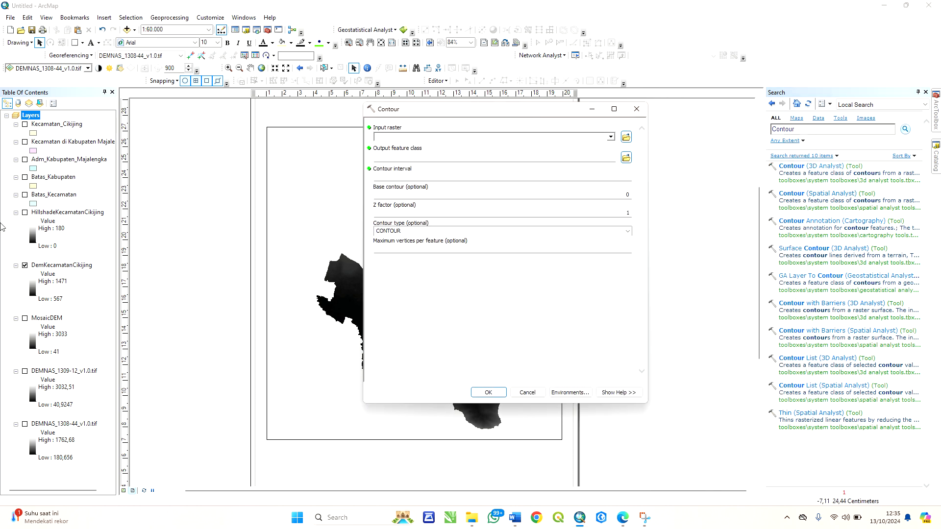
click(53, 267)
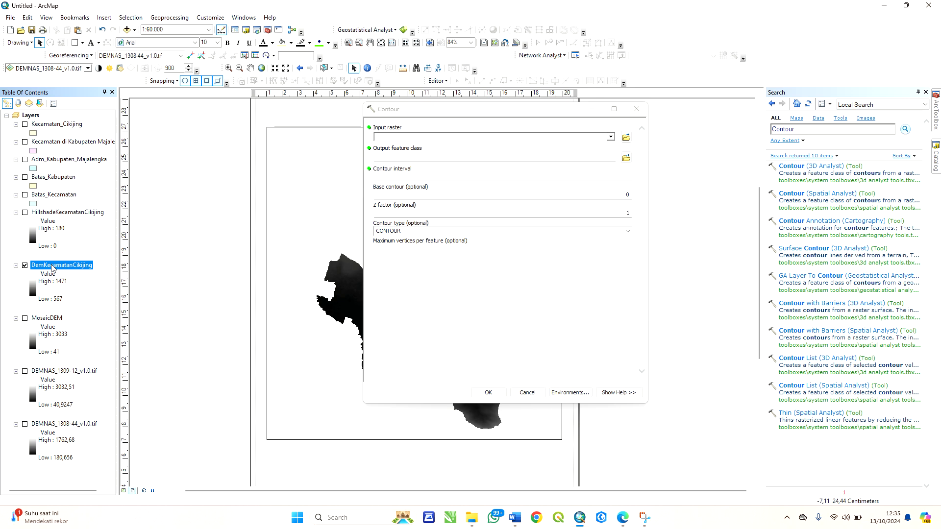
drag(52, 268, 411, 144)
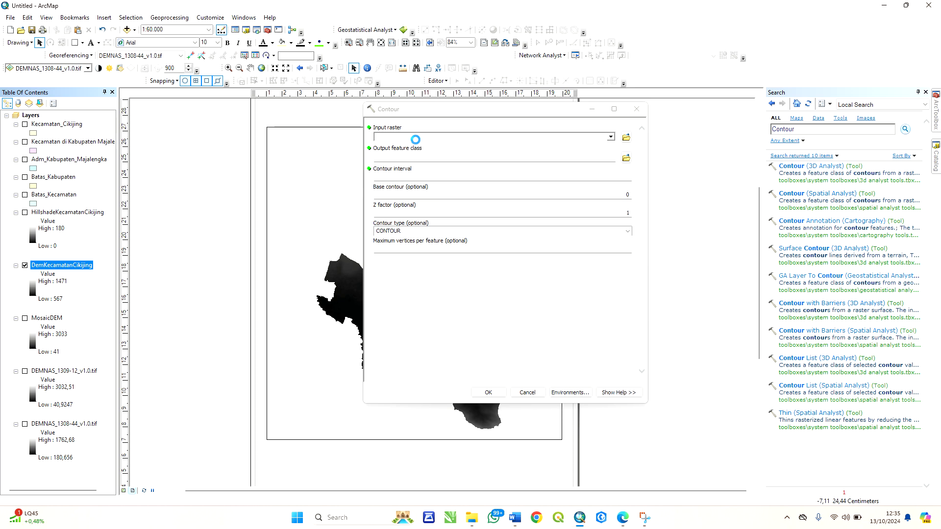
click(626, 158)
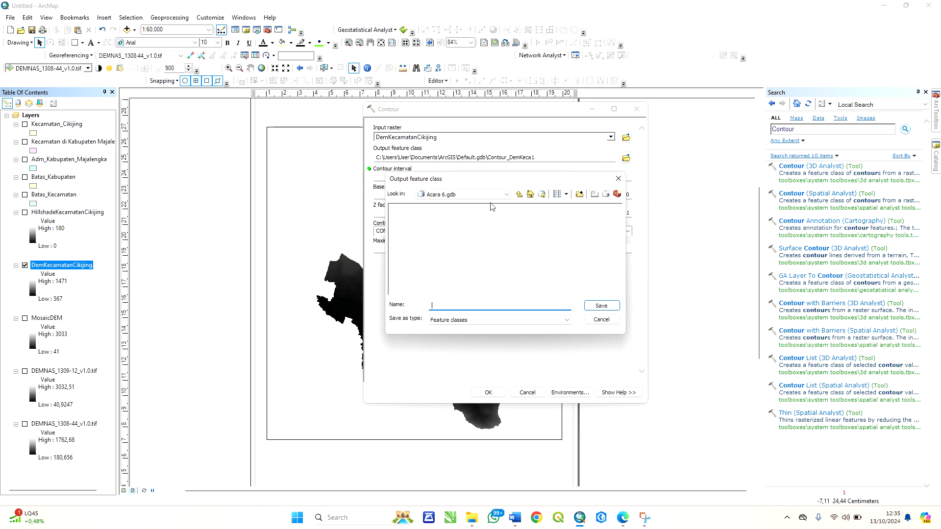
drag(504, 175, 437, 216)
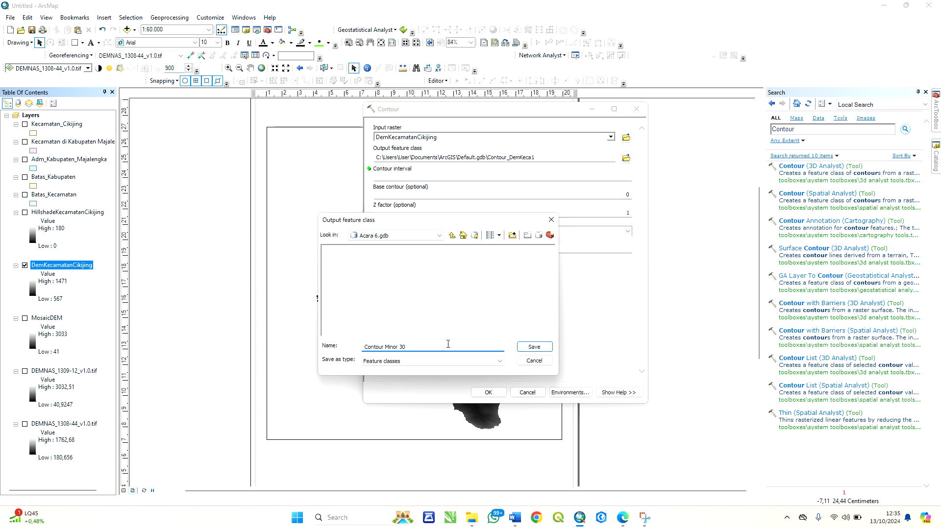
click(534, 346)
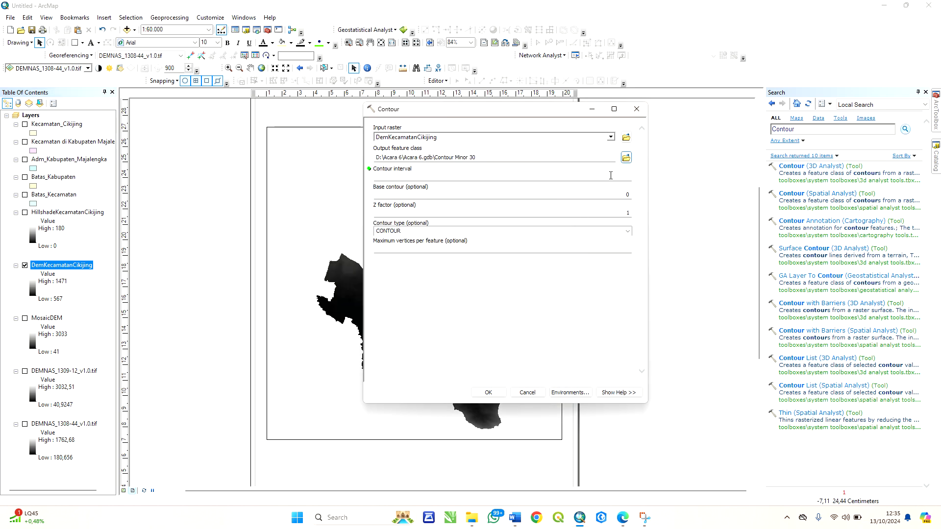
click(514, 517)
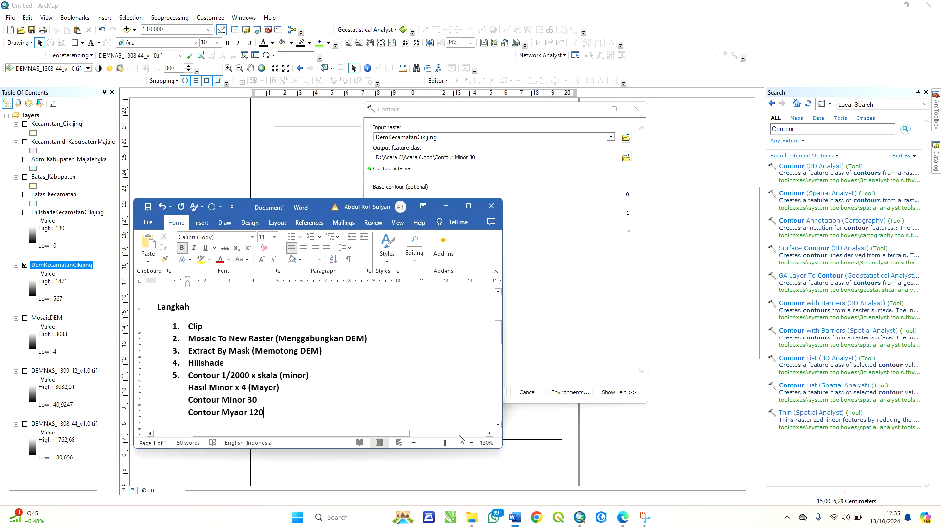
click(573, 176)
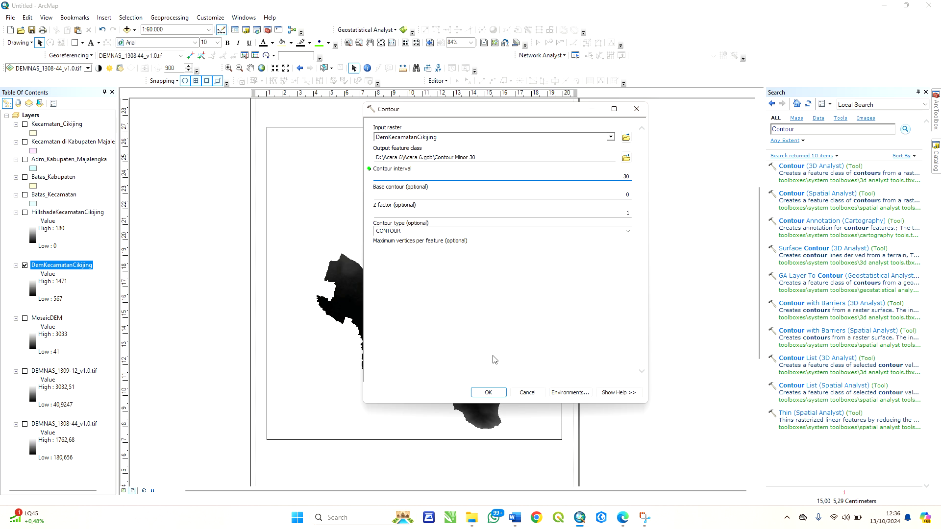
click(478, 392)
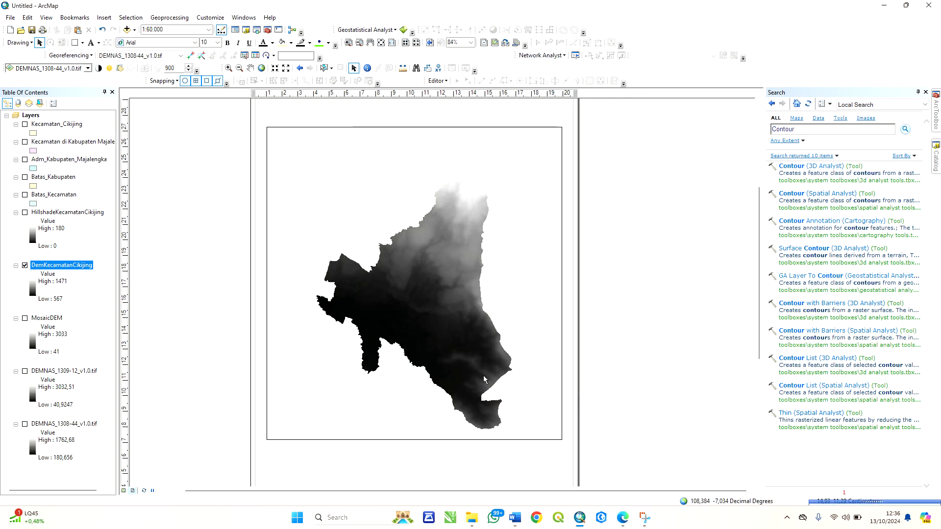
- Generate 3D Analyst contours from DemKecamatanCikijing at interval 30, saving them as "Contour Minor 30" in the Acara 6 folder
click(810, 167)
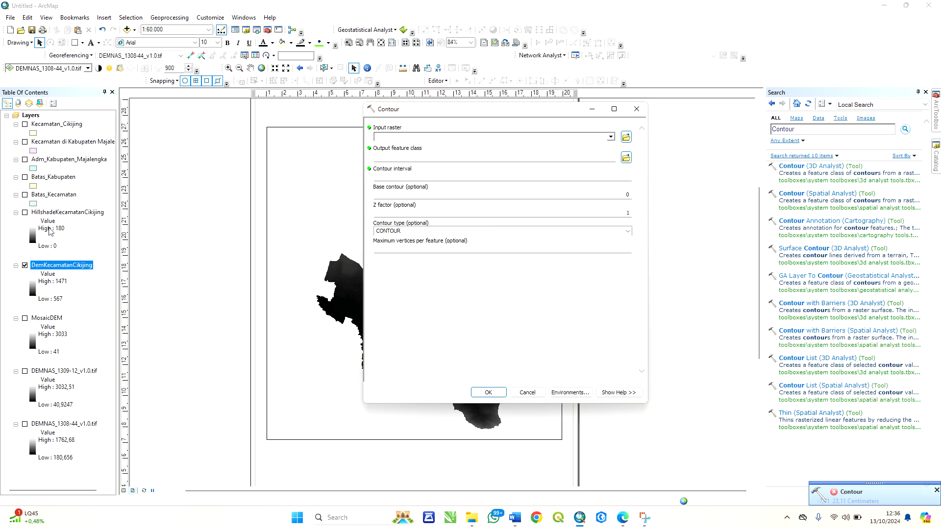
drag(51, 266, 488, 134)
click(626, 158)
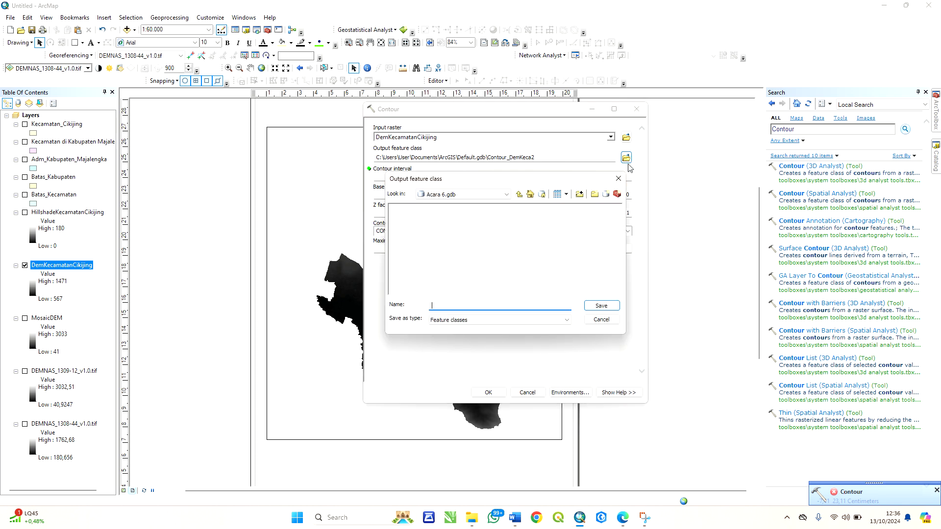
click(520, 195)
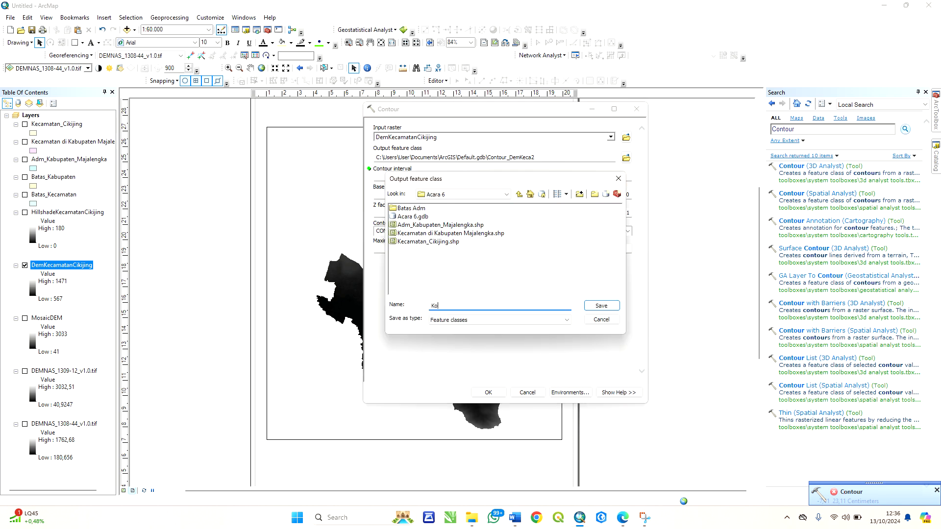
text(Contour Minor 30)
click(569, 320)
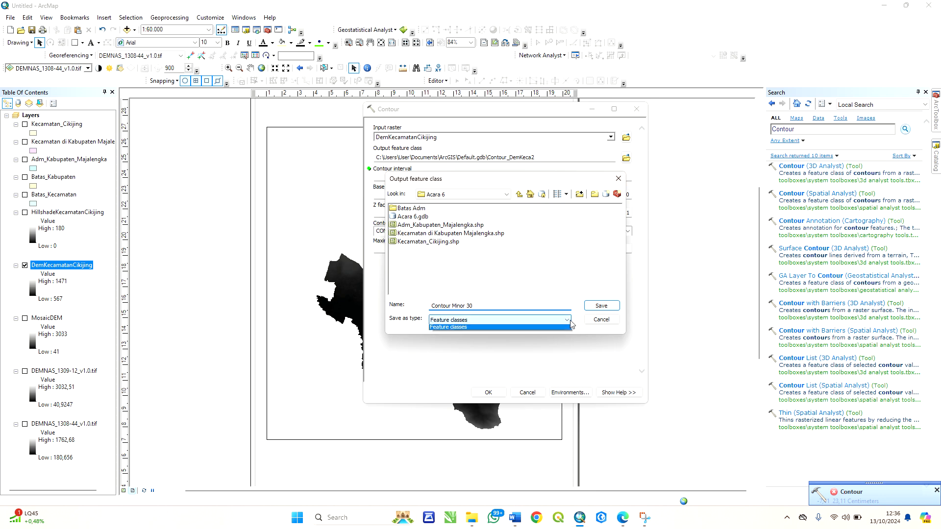
click(569, 325)
click(601, 305)
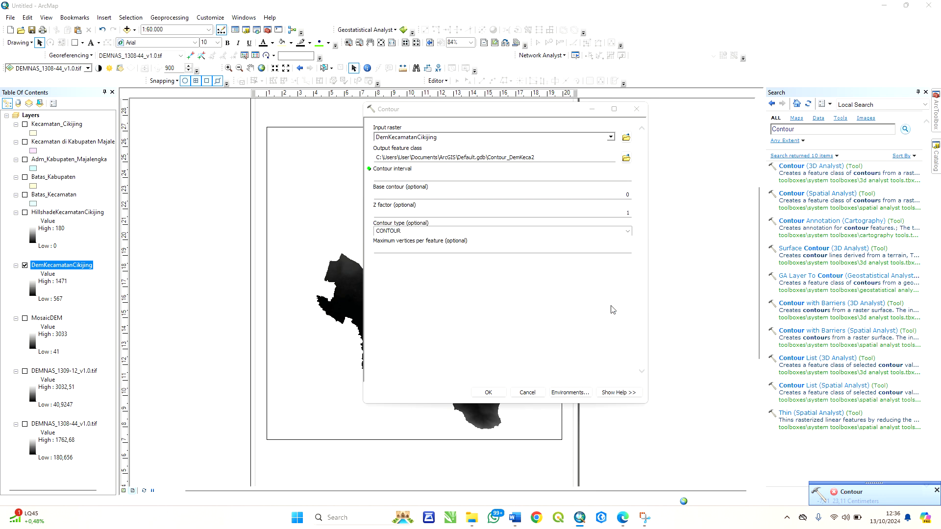
click(599, 175)
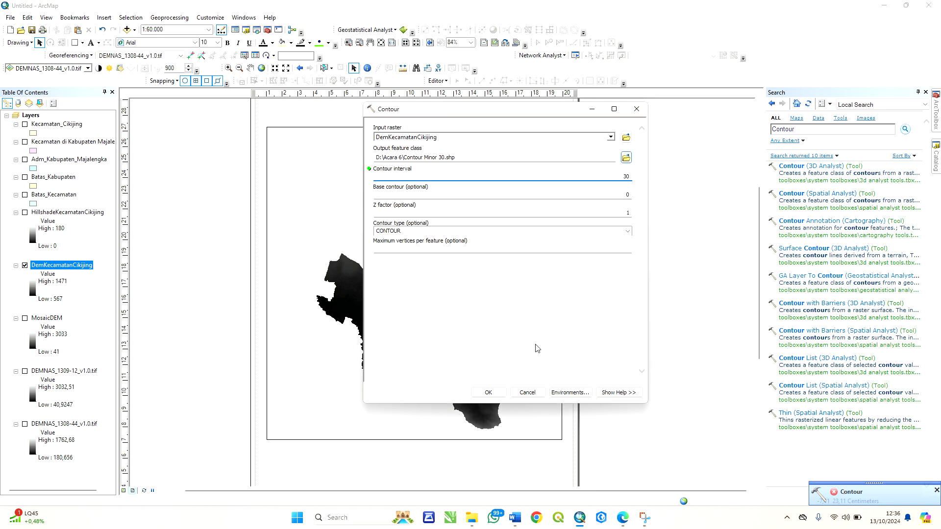
click(488, 391)
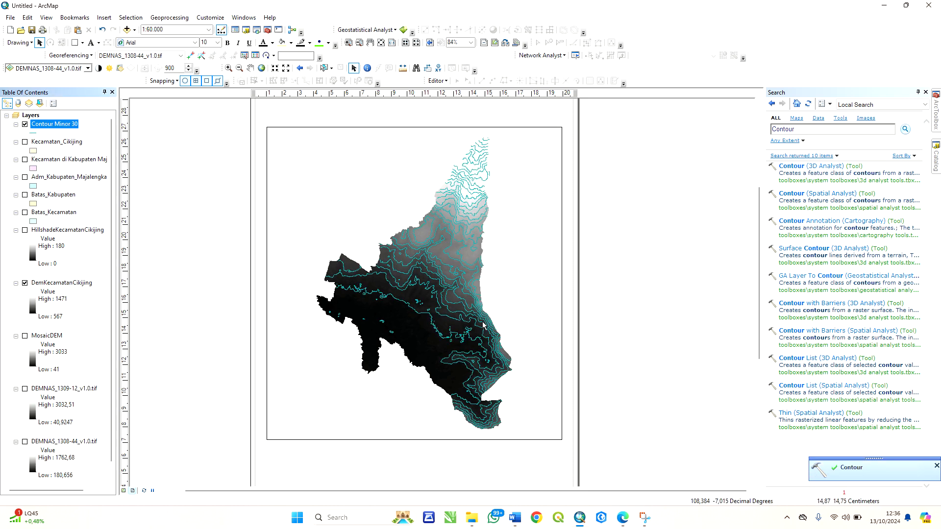
click(937, 465)
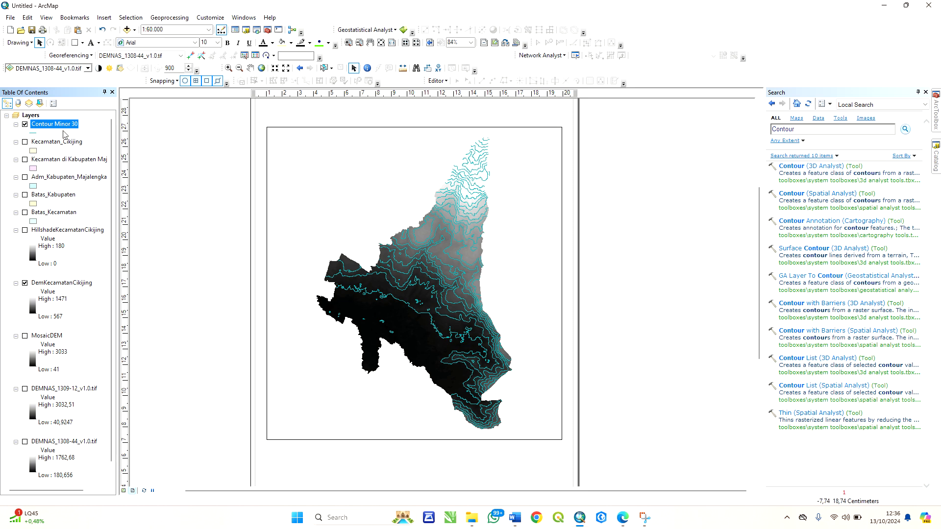
- Generate 3D Analyst contours from DemKecamatanCikijing at interval 120, saving them as "Contour Mayor 120" in the Acara 6 folder
click(828, 167)
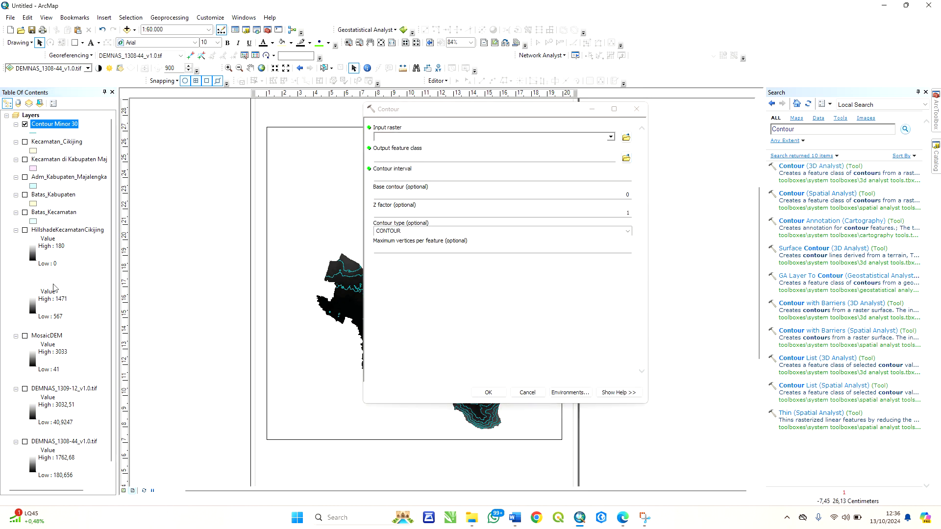
drag(54, 286, 483, 135)
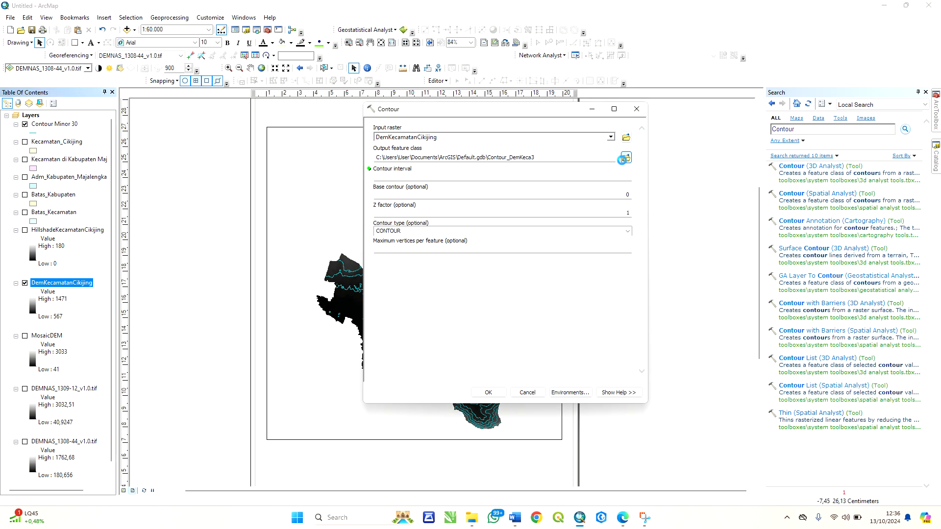
click(622, 159)
text(Contour)
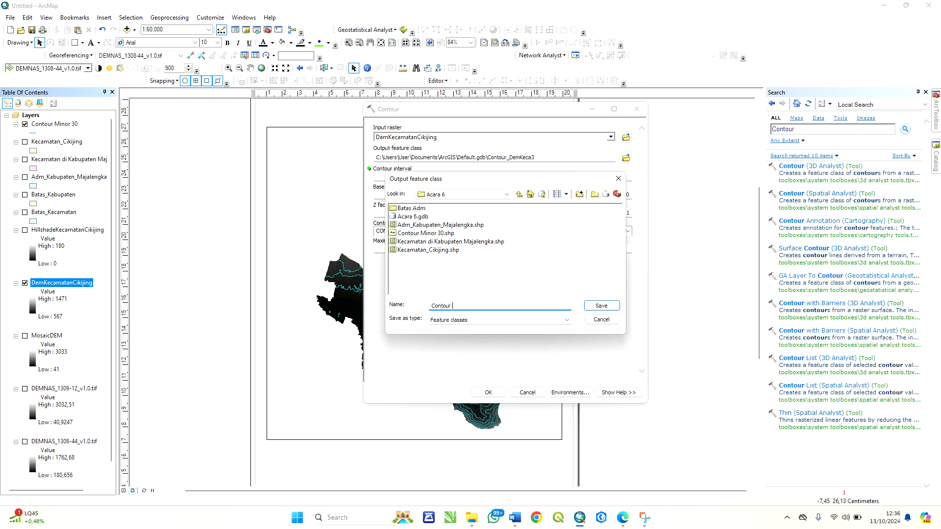
text( Mayor)
click(521, 517)
click(521, 517)
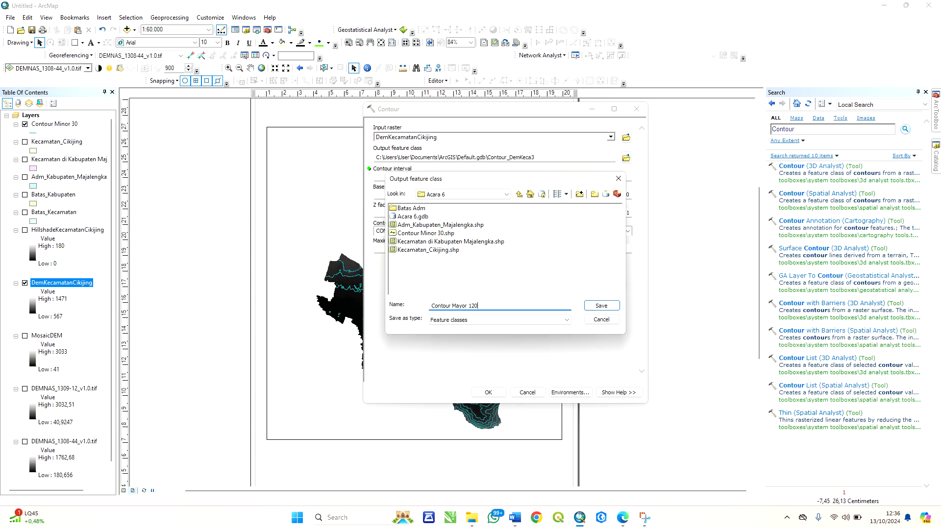
click(600, 306)
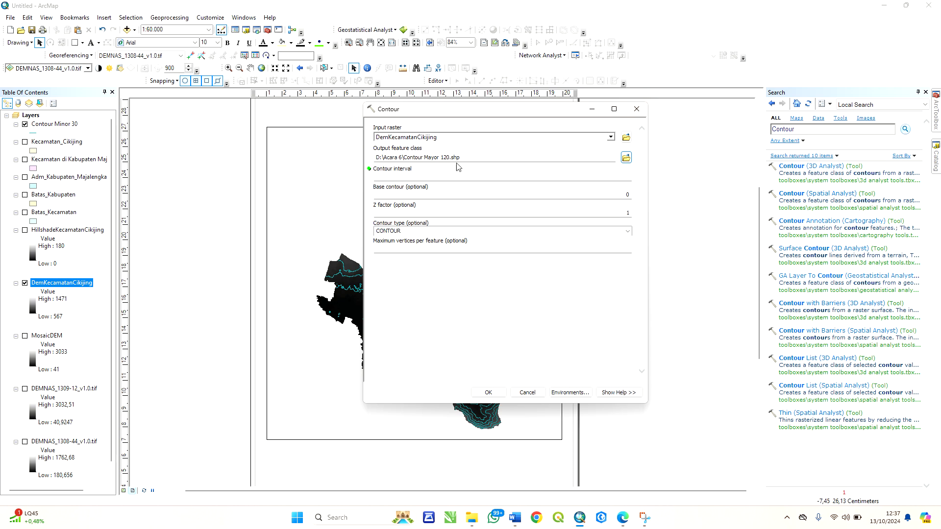
click(530, 179)
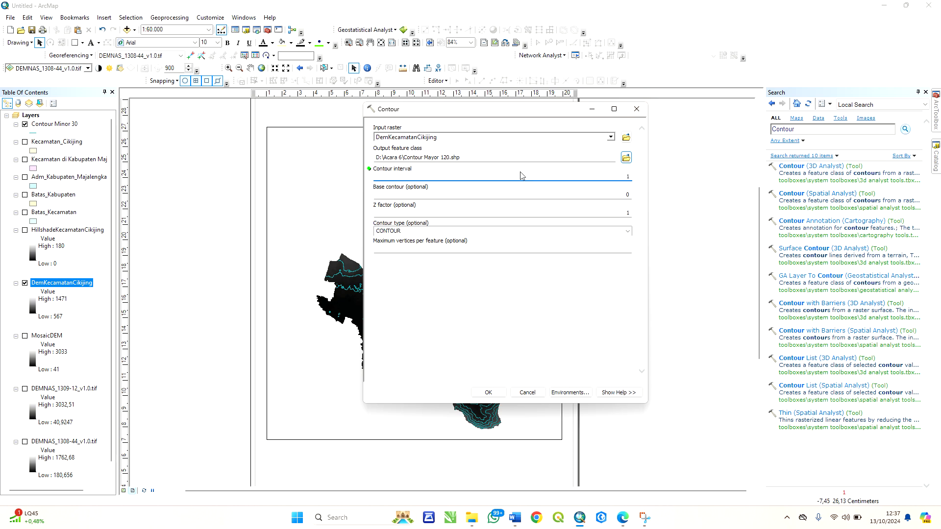
click(520, 518)
click(600, 347)
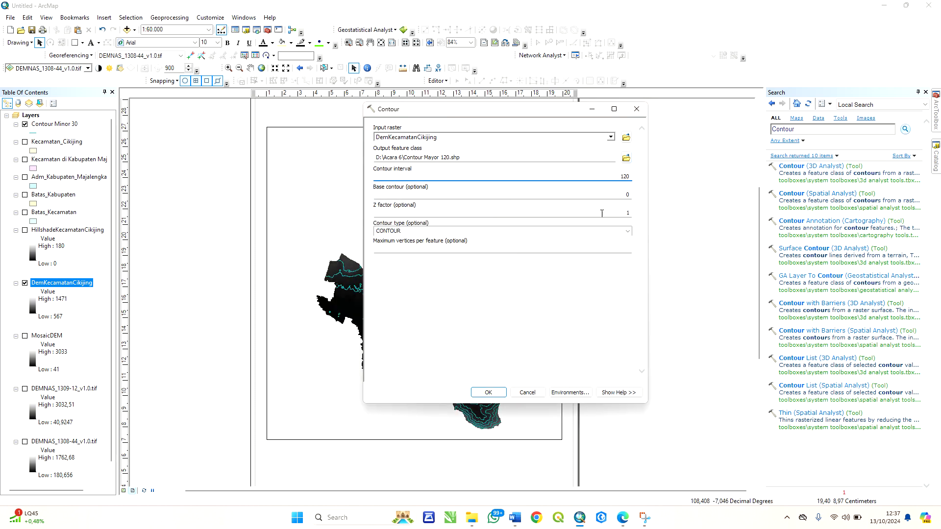
click(494, 392)
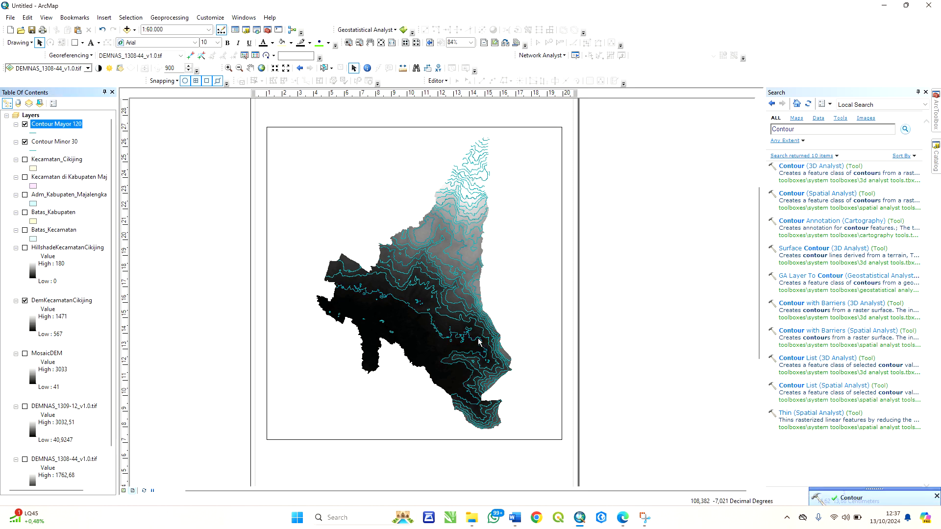
- Compare the Contour Mayor 120 and Contour Minor 30 layers on the map by switching their visibility off and on
scroll(465, 184, down, 1)
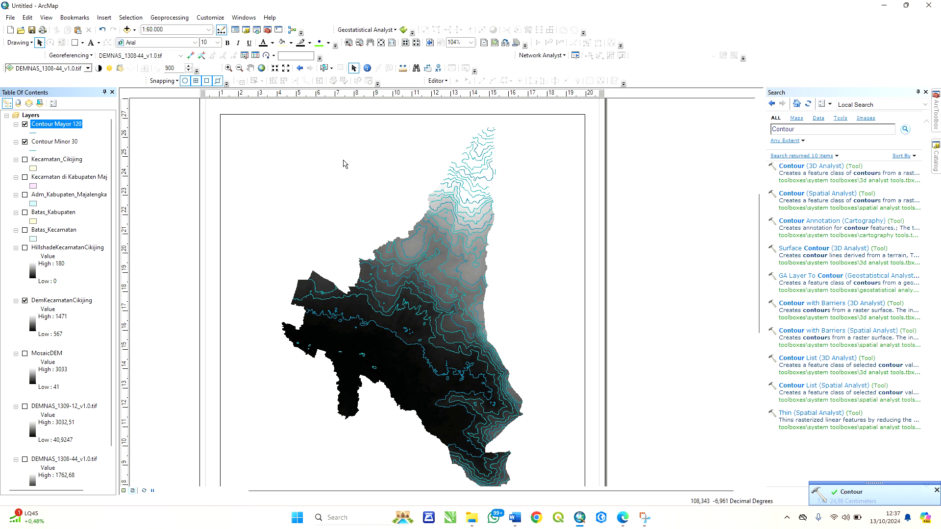
scroll(343, 159, up, 1)
scroll(385, 226, up, 1)
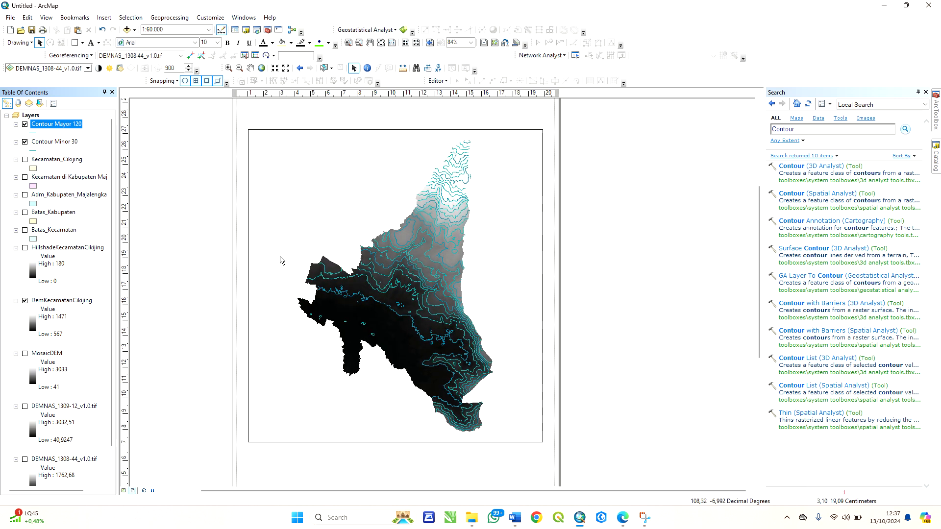
click(25, 125)
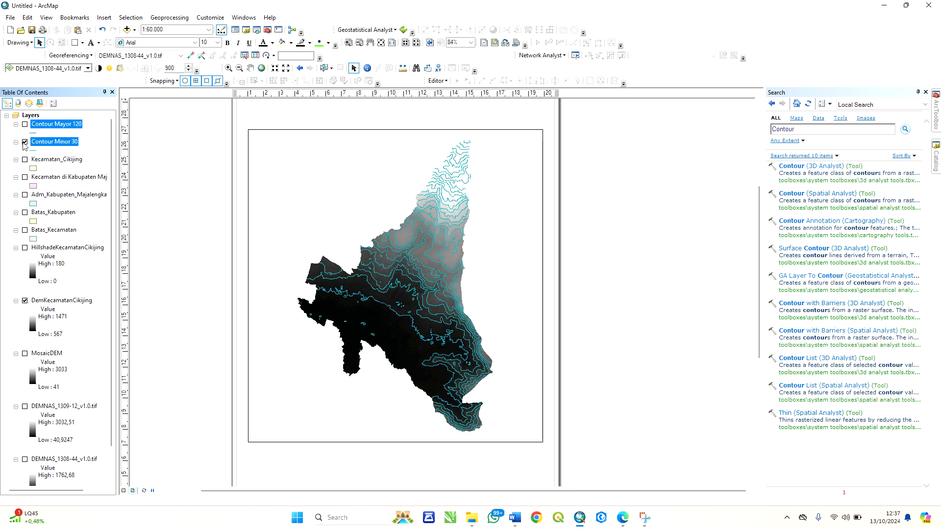
click(25, 142)
click(25, 124)
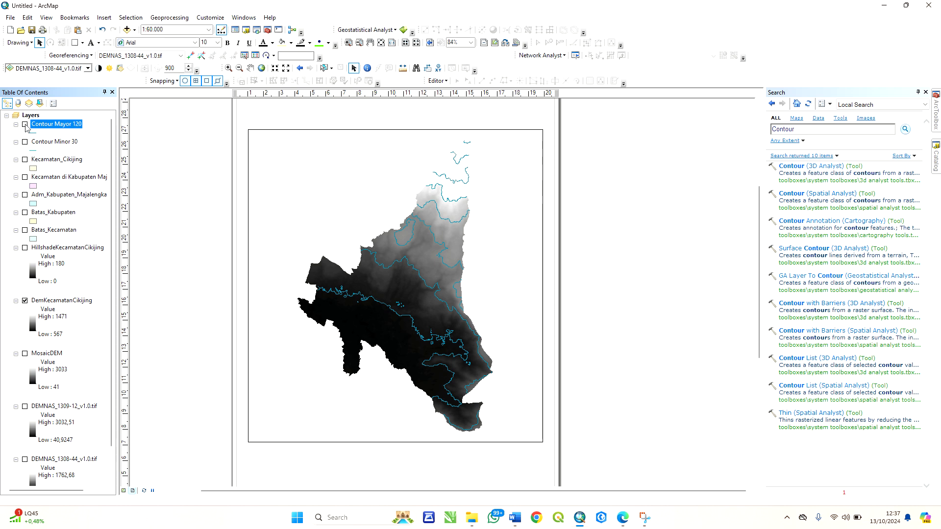
click(25, 125)
click(25, 141)
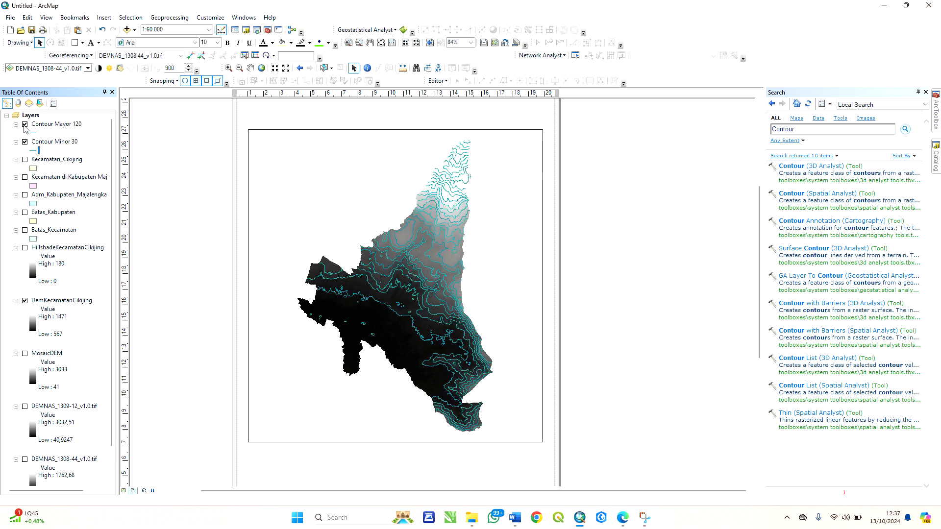
click(25, 125)
click(25, 125)
- Turn on the HillshadeKecamatanCikijing layer and set DemKecamatanCikijing to Classified symbology with the green-yellow-red color ramp
click(25, 248)
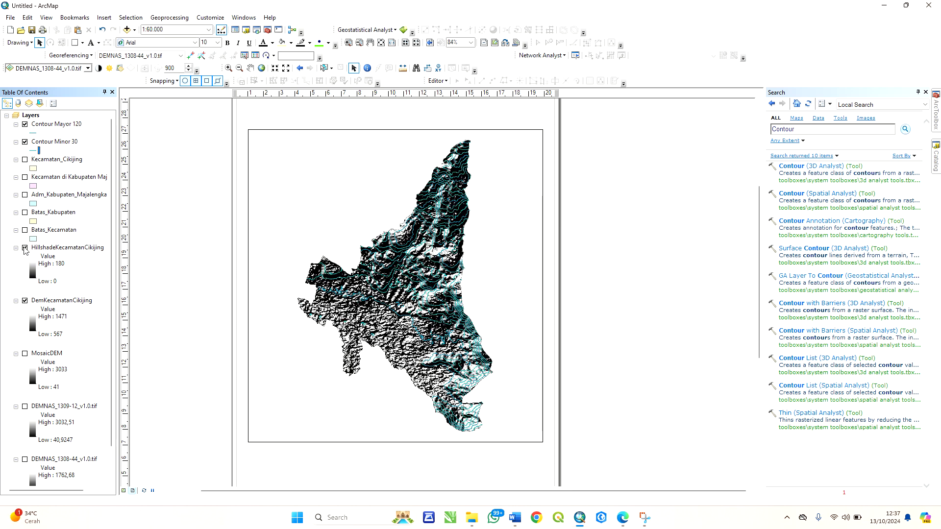
click(925, 93)
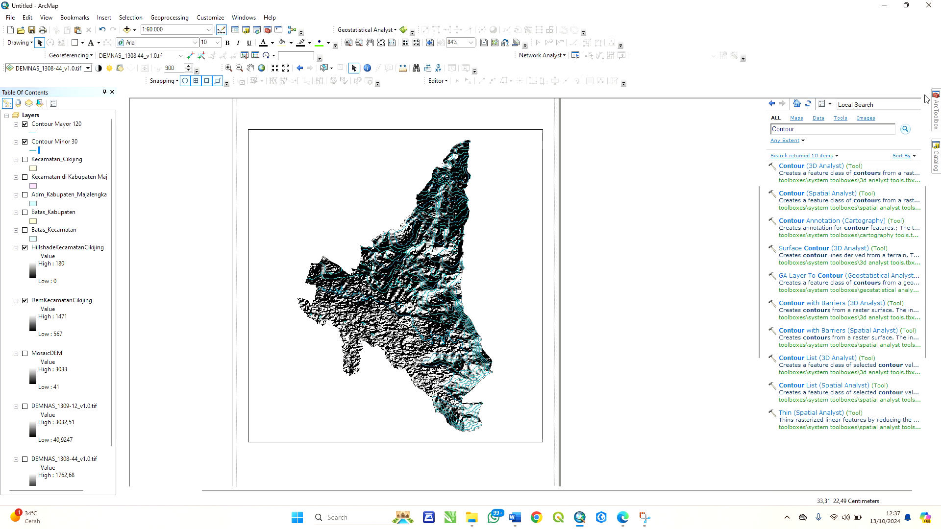
right_click(54, 301)
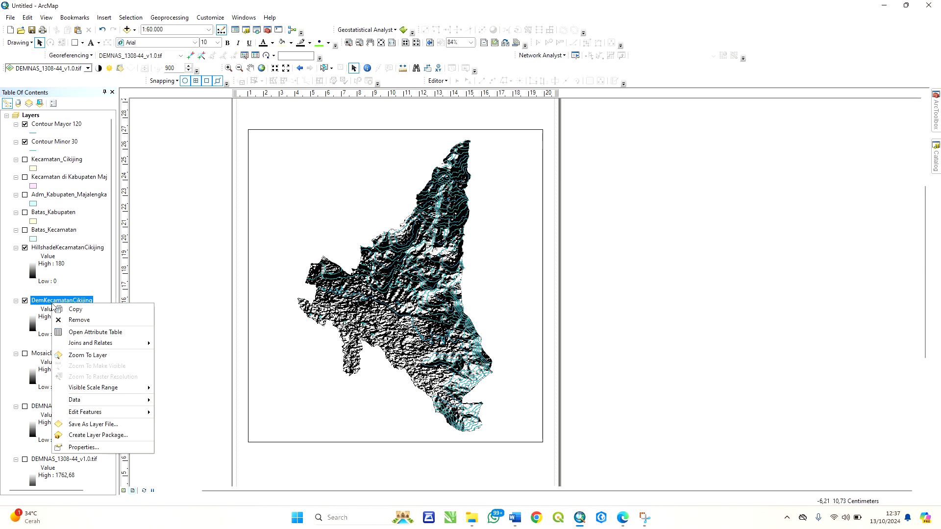
click(71, 448)
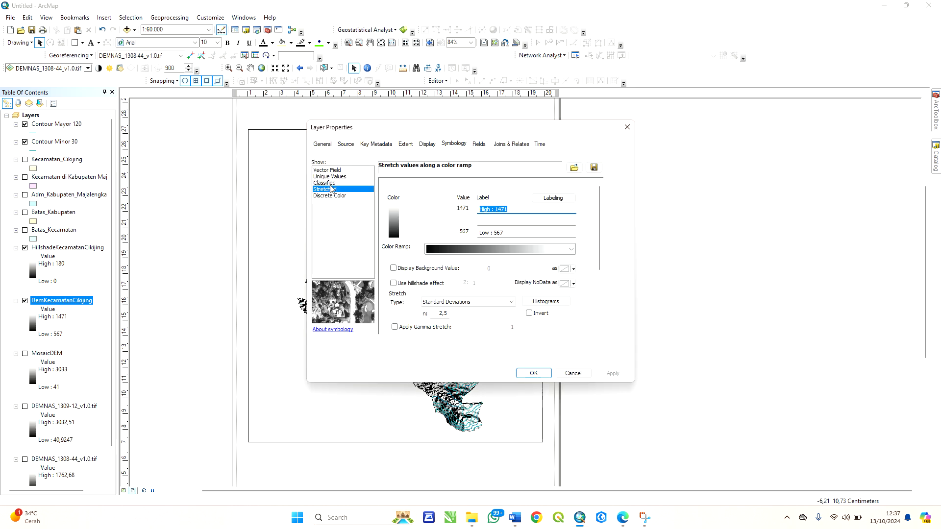
click(331, 183)
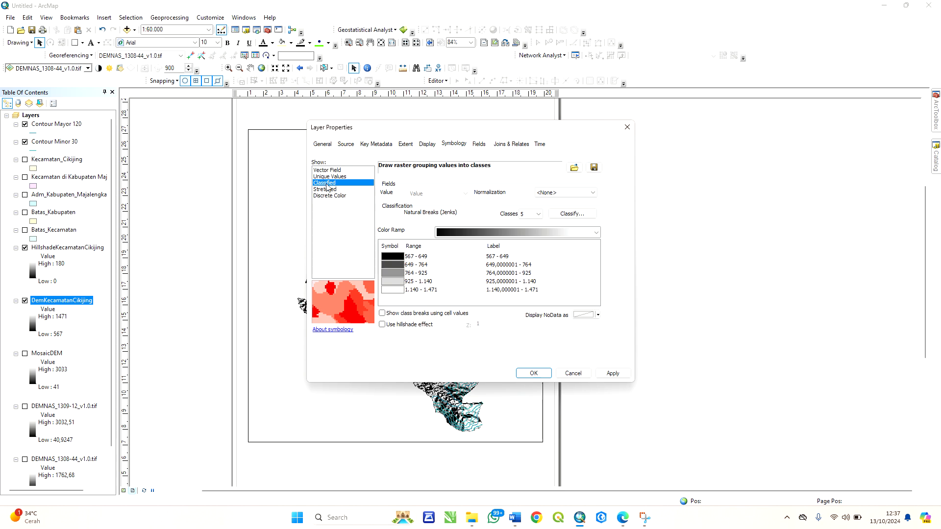
click(508, 237)
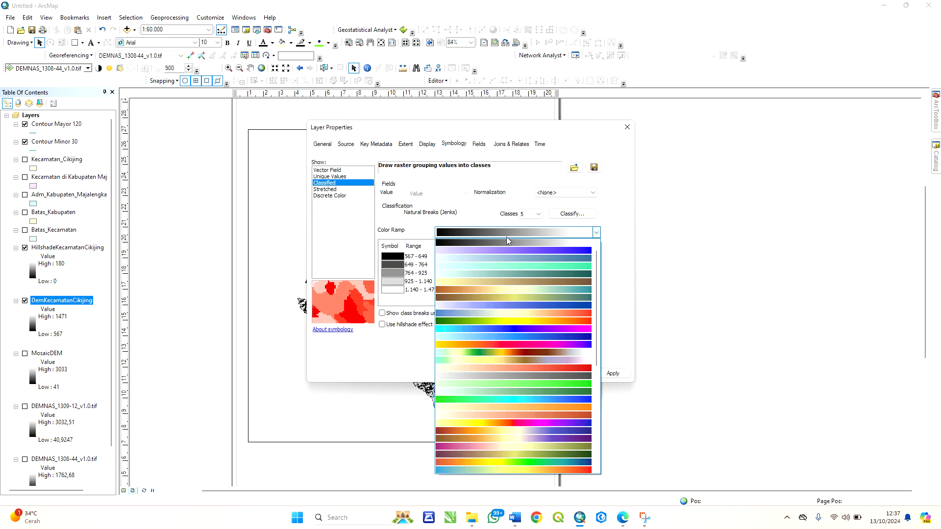
click(497, 318)
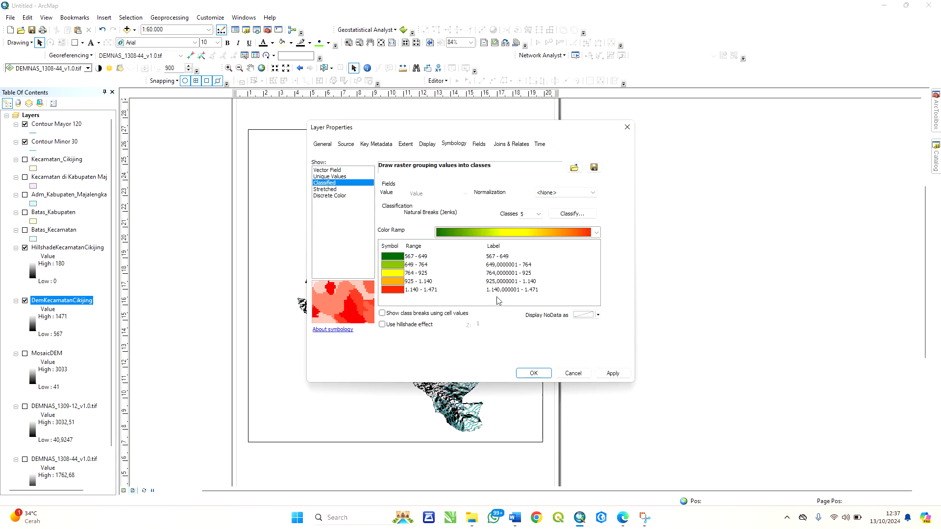
- Relabel the two lowest elevation classes as "567 - 649 mdpl" and "649- 764 mdpl"
click(512, 257)
click(516, 256)
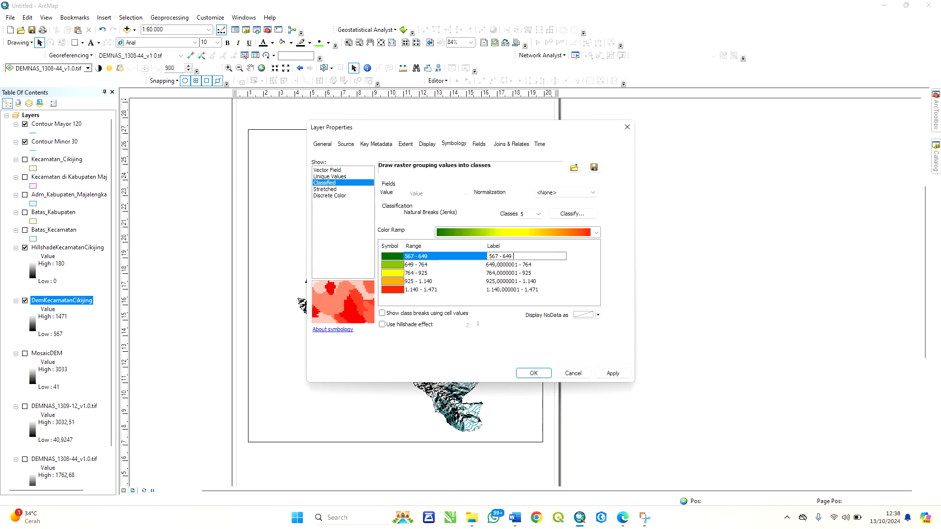
click(516, 265)
click(523, 265)
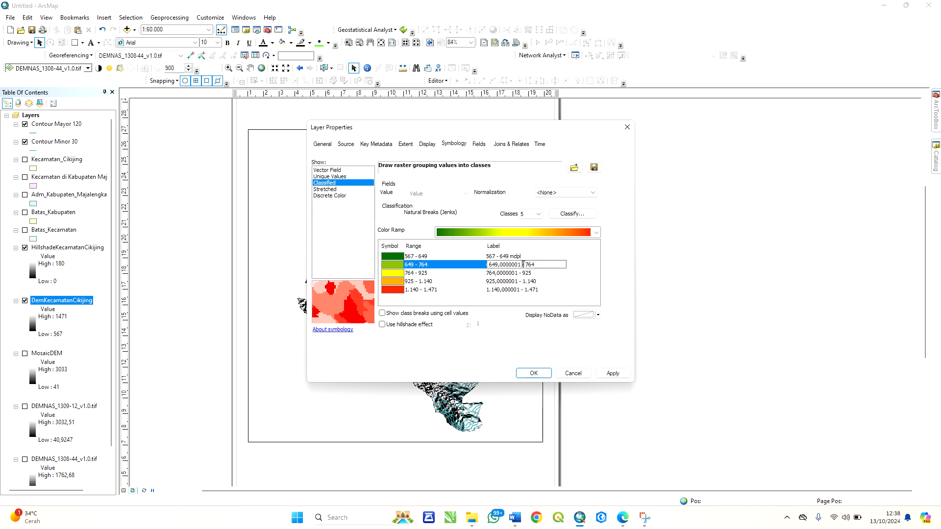
drag(522, 264, 498, 266)
key(BackSpace)
- Relabel the third elevation class as "764 - 925" and the fourth as "925 - 1.140 mdpl"
click(518, 273)
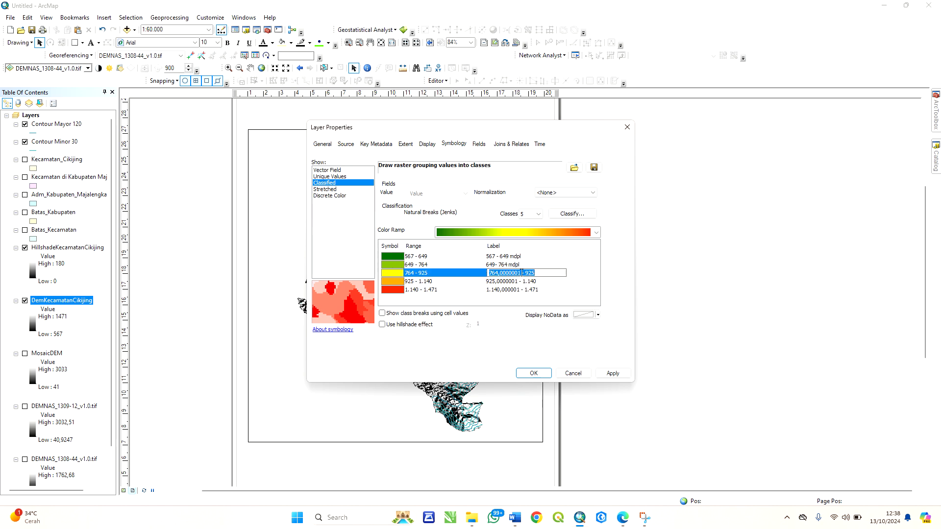
drag(521, 273, 499, 273)
key(BackSpace)
click(518, 281)
click(518, 281)
drag(522, 281, 496, 282)
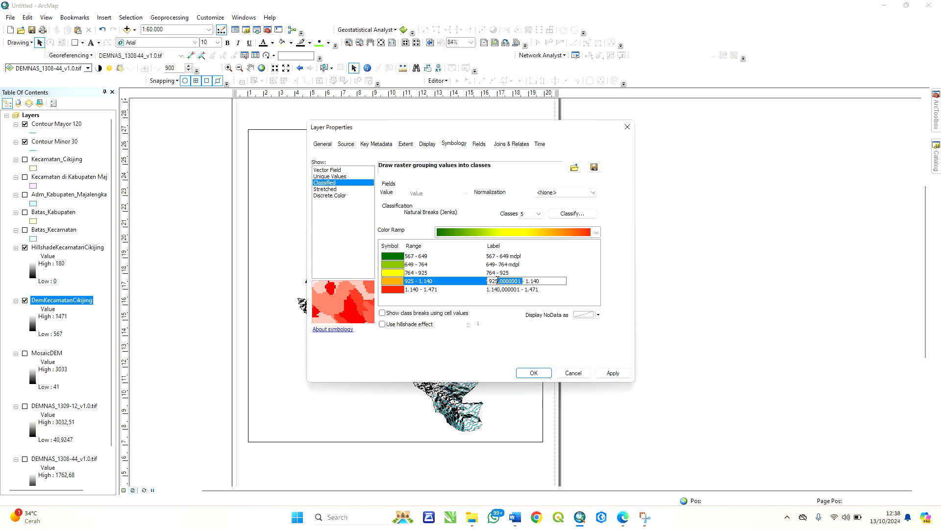
key(BackSpace)
- Relabel the highest elevation class as "1.140 - 1.471 mdpl" and apply the DEM symbology
click(510, 290)
drag(522, 288, 509, 291)
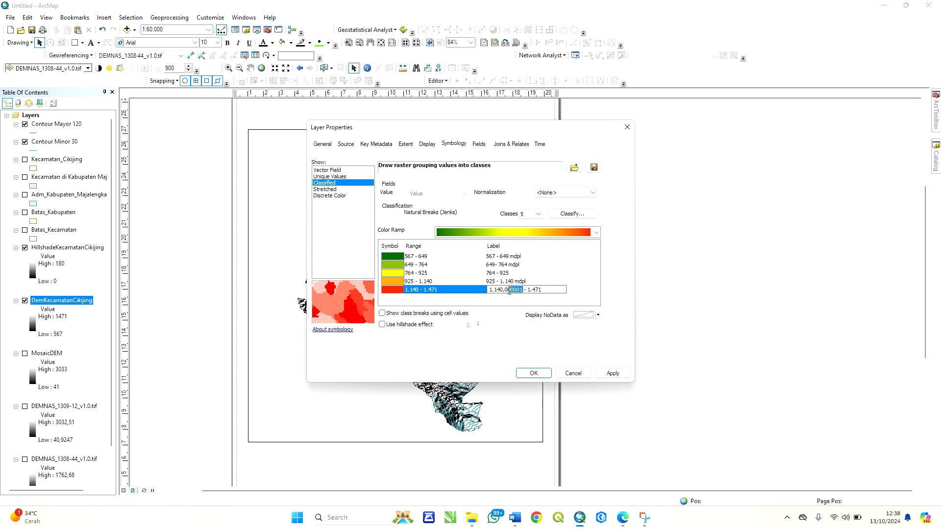
key(BackSpace)
text(mdpl)
click(539, 373)
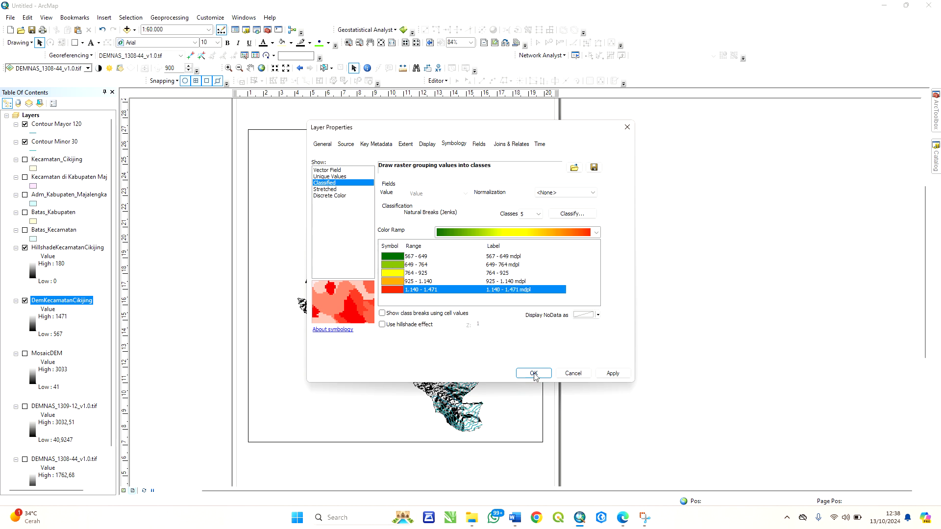
click(534, 375)
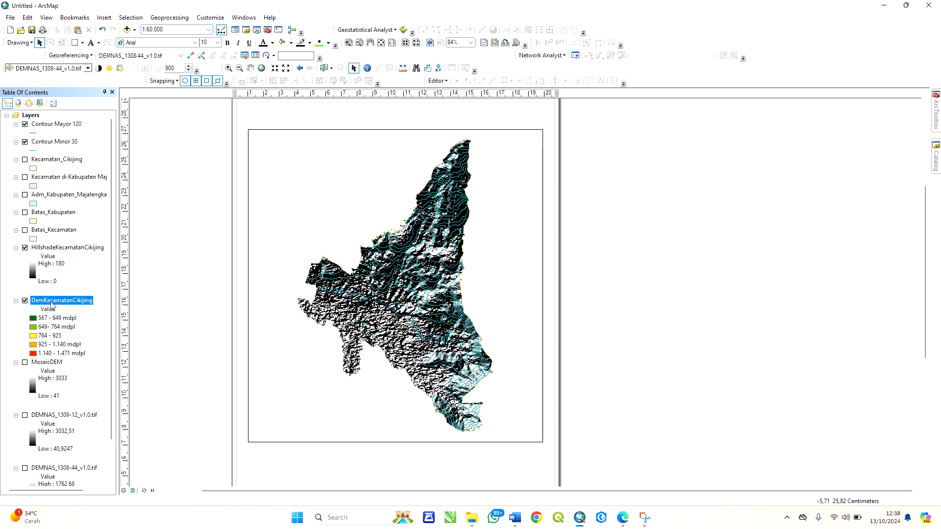
click(48, 249)
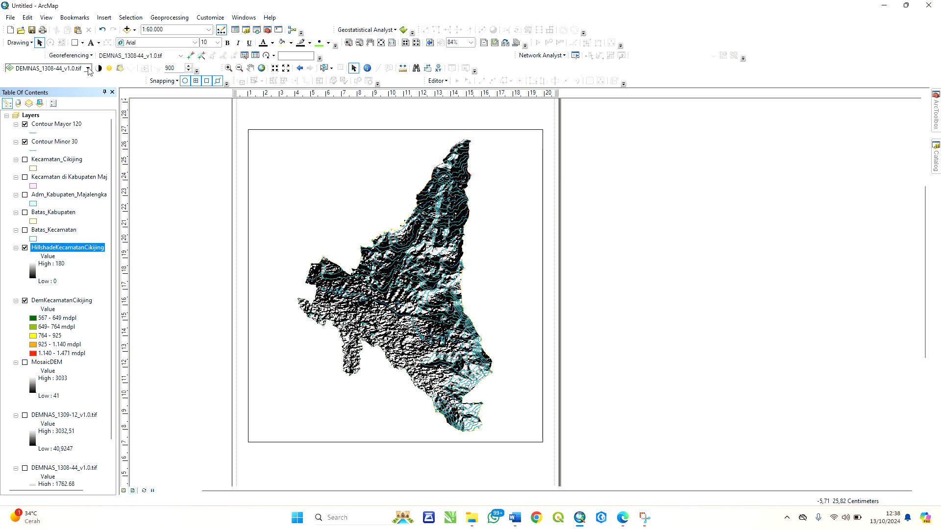
right_click(627, 23)
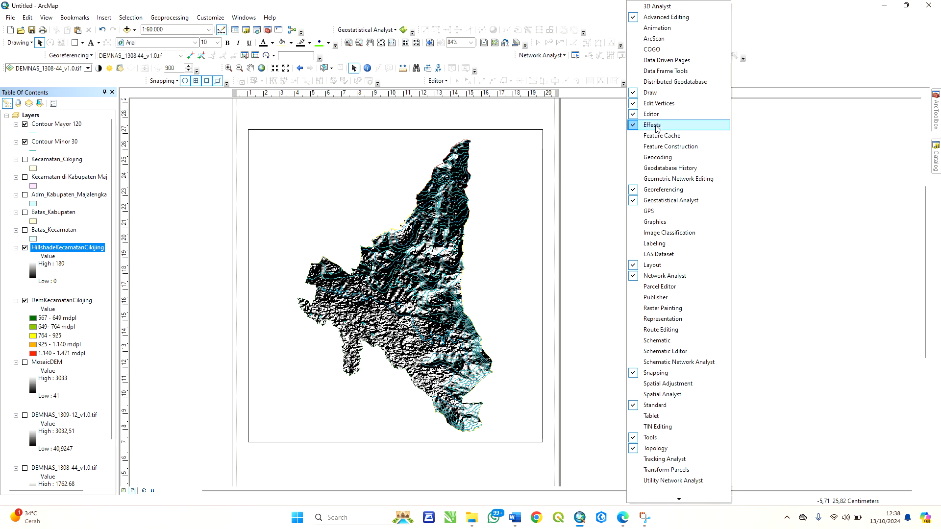
click(88, 68)
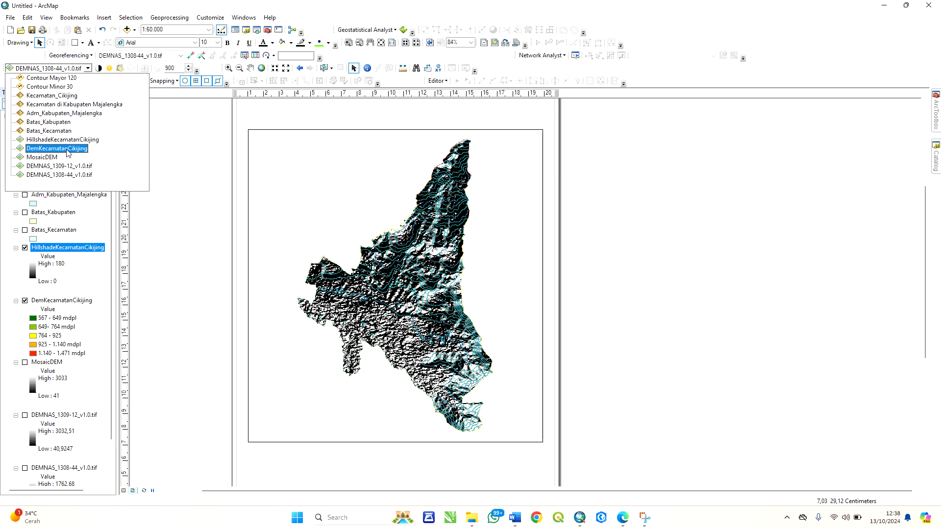
click(67, 152)
click(119, 68)
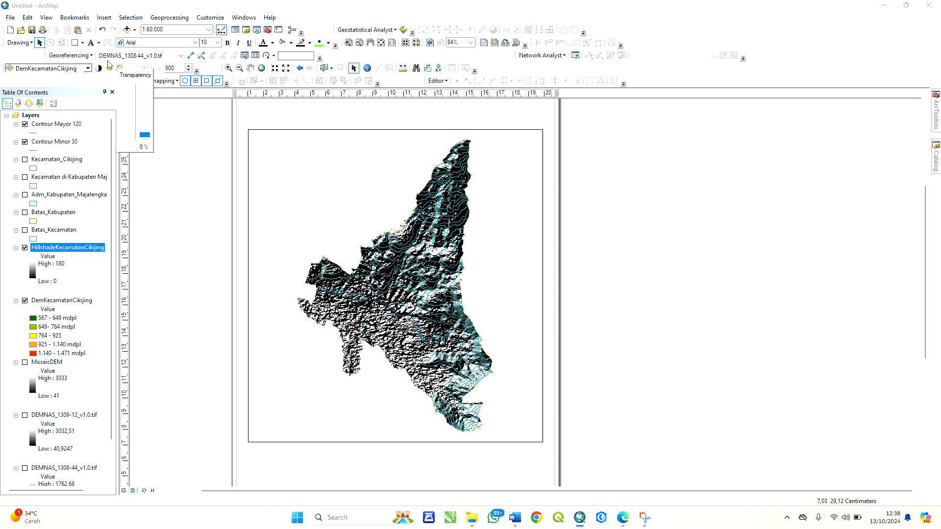
- Increase the transparency of the HillshadeKecamatanCikijing layer so the colored elevation classes show through it
click(87, 72)
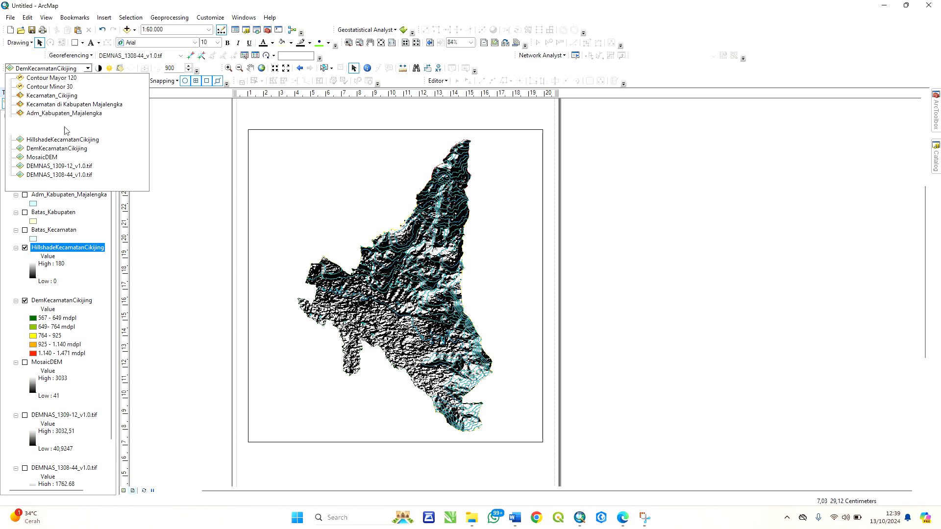
click(62, 139)
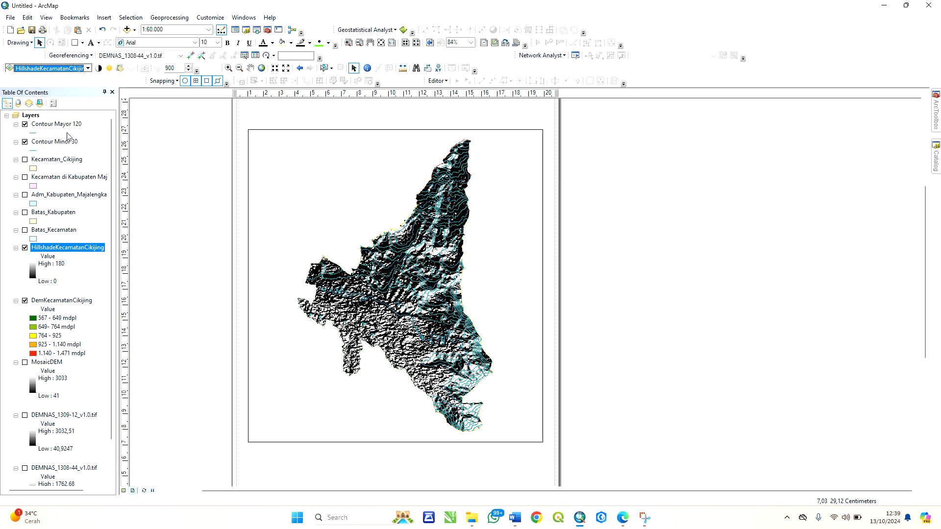
click(120, 69)
drag(146, 135, 147, 100)
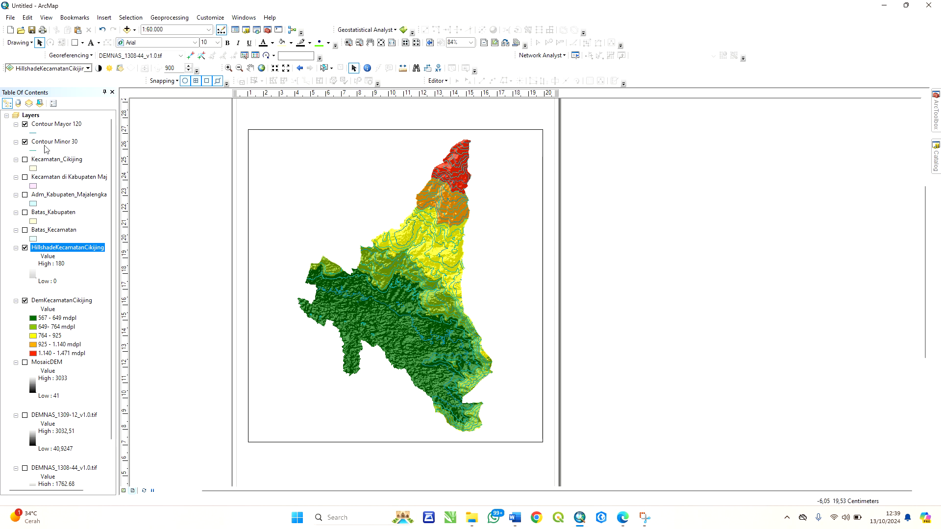
- Give the Contour Mayor 120 lines a golden-orange color and a width of 1.10
click(35, 135)
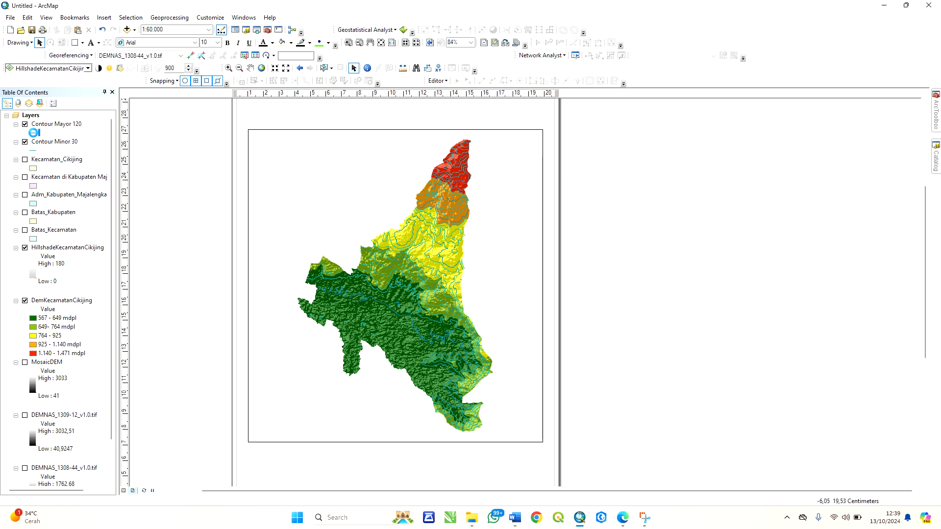
click(314, 105)
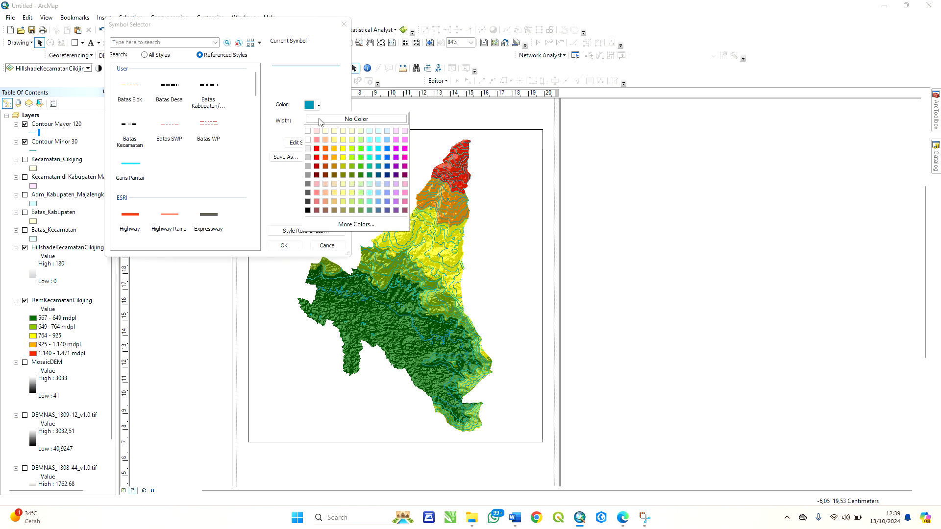
click(334, 149)
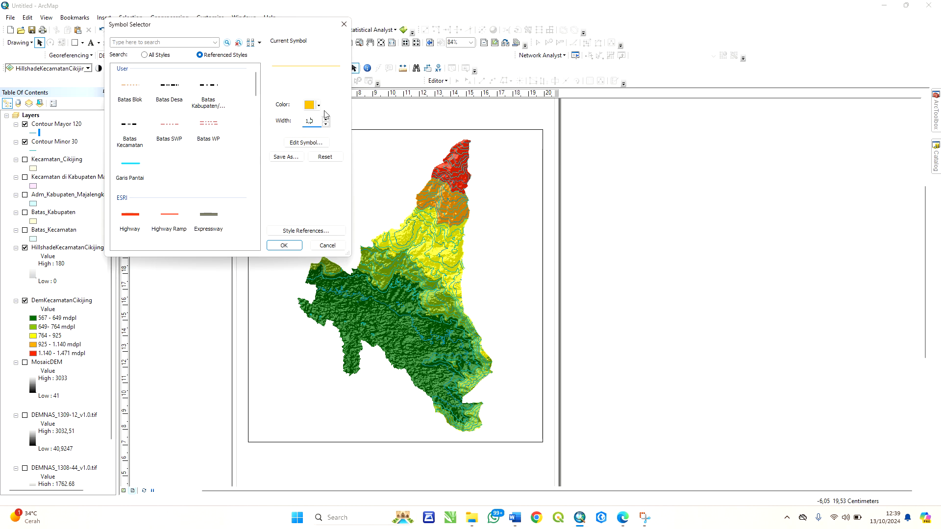
click(283, 245)
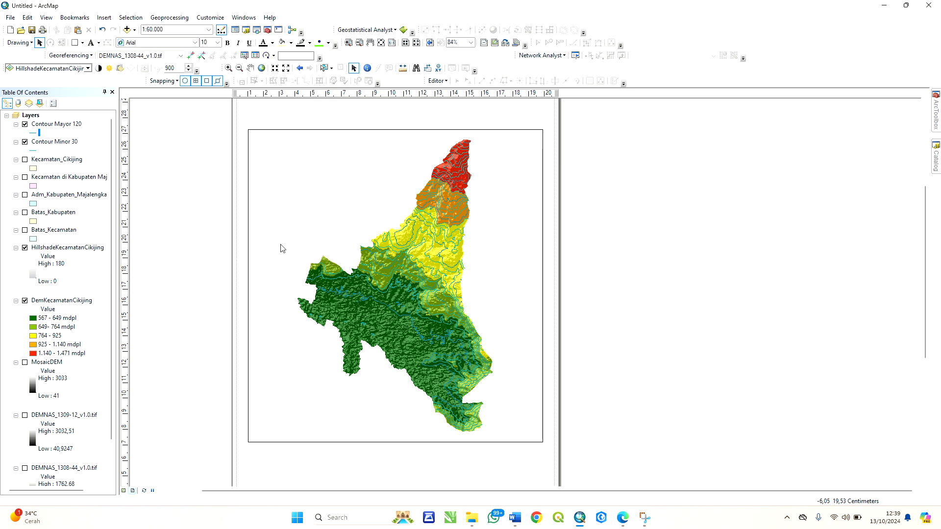
- Set the Contour Minor 30 lines to a width of 0.8 and a dark orange-brown color
click(33, 149)
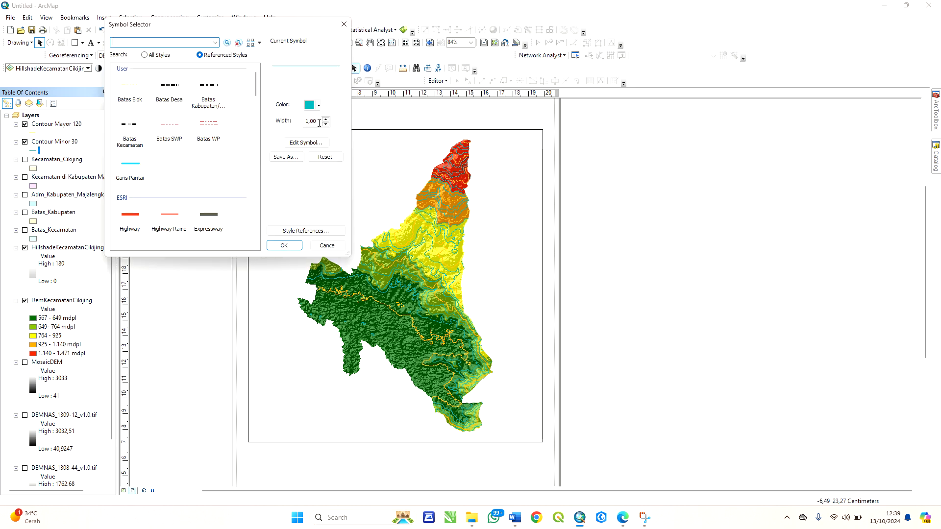
drag(319, 123, 305, 122)
text(0,8)
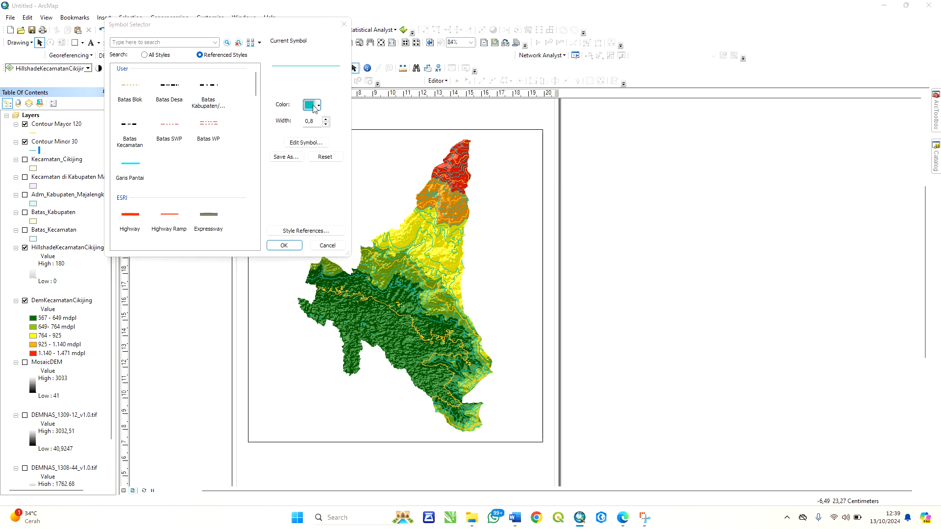
click(313, 105)
click(334, 166)
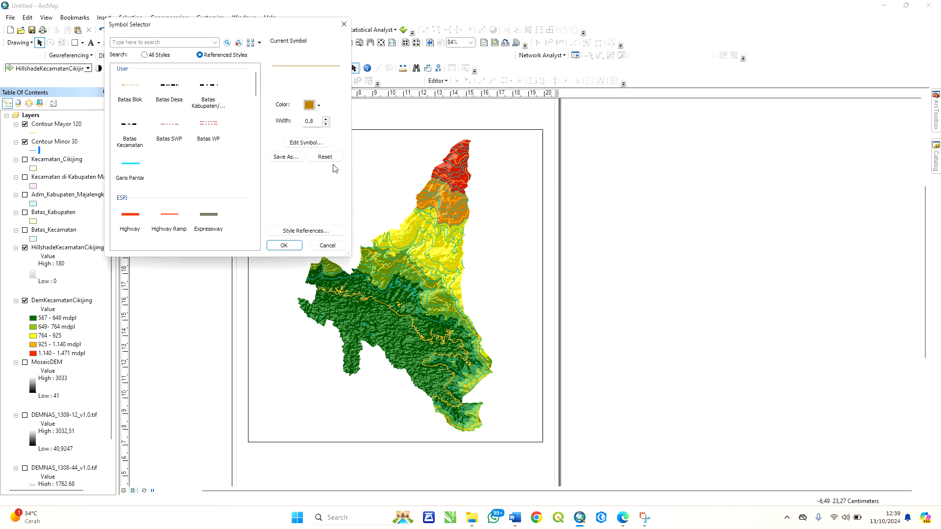
click(284, 245)
- Set the line width of Contour Mayor 120 to 1.20
scroll(465, 220, up, 1)
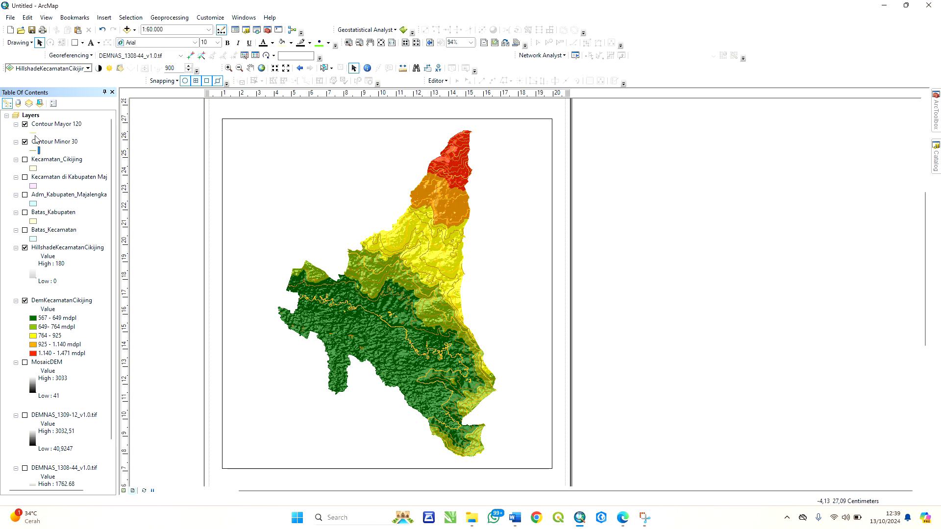
click(35, 133)
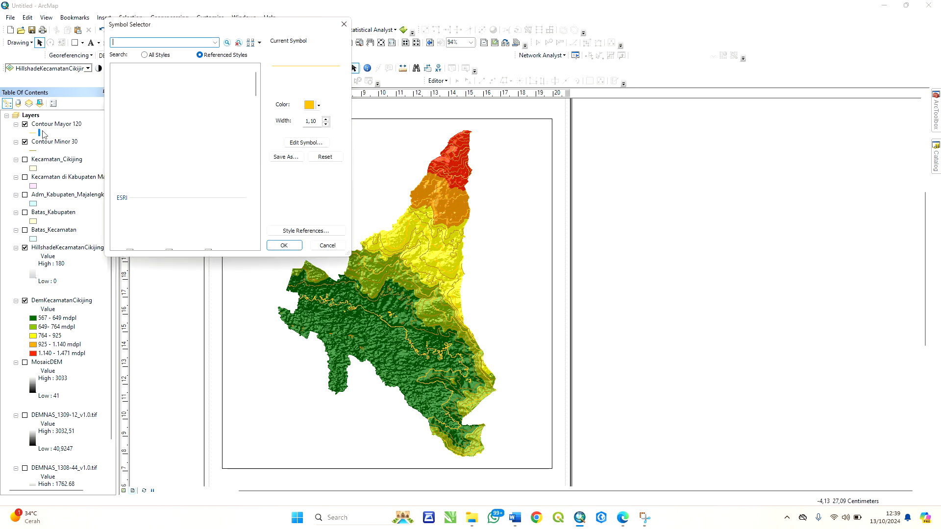
click(316, 121)
key(Return)
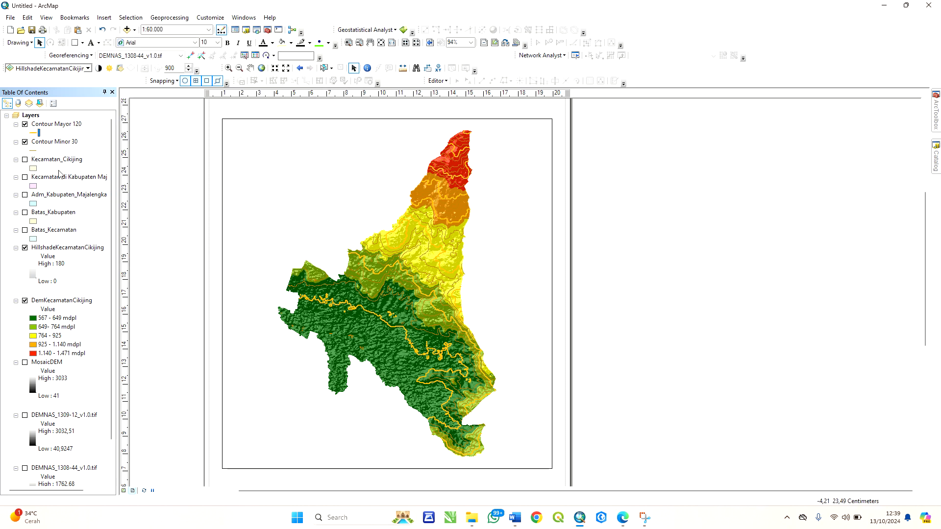
- Reduce the Contour Mayor 120 line width so the major contours are drawn thinner than 1.20
click(38, 133)
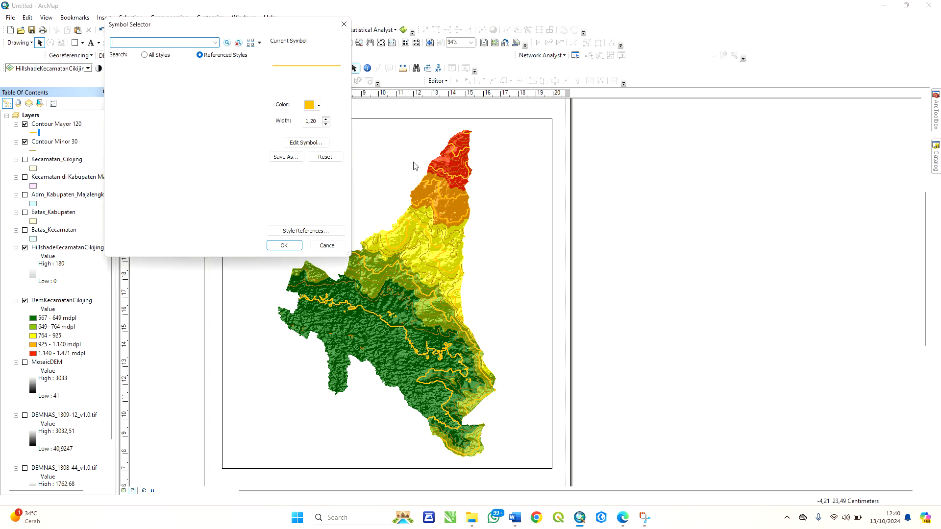
click(314, 121)
key(BackSpace)
key(Return)
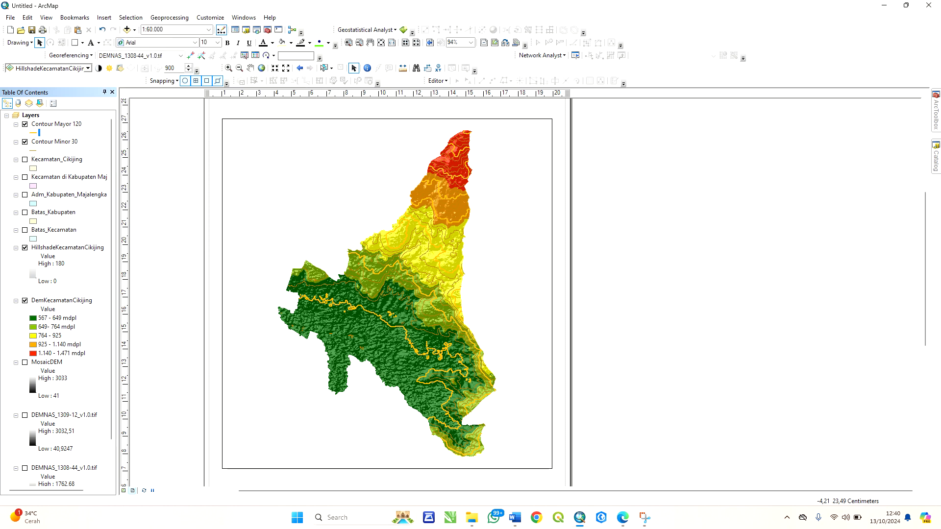
- Enable labels for the Contour Mayor 120 layer, using the Contour field as label text
right_click(51, 125)
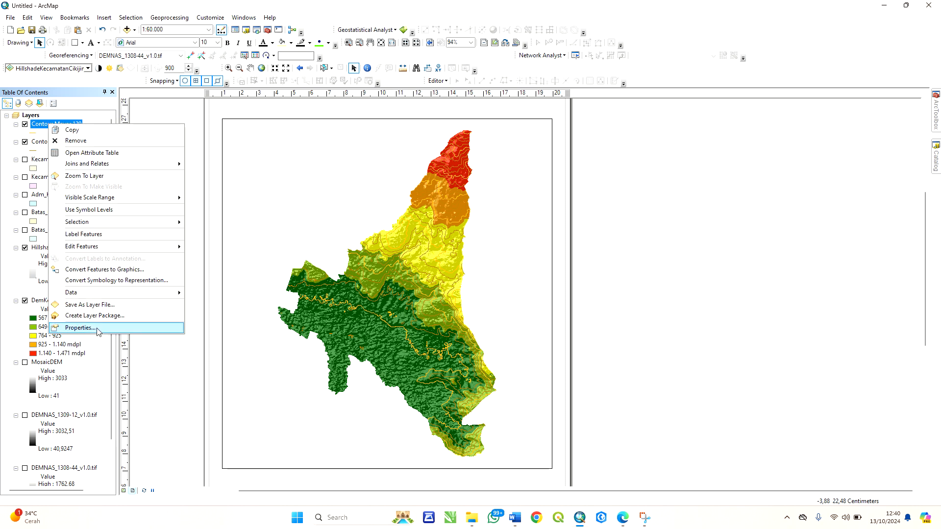
click(79, 328)
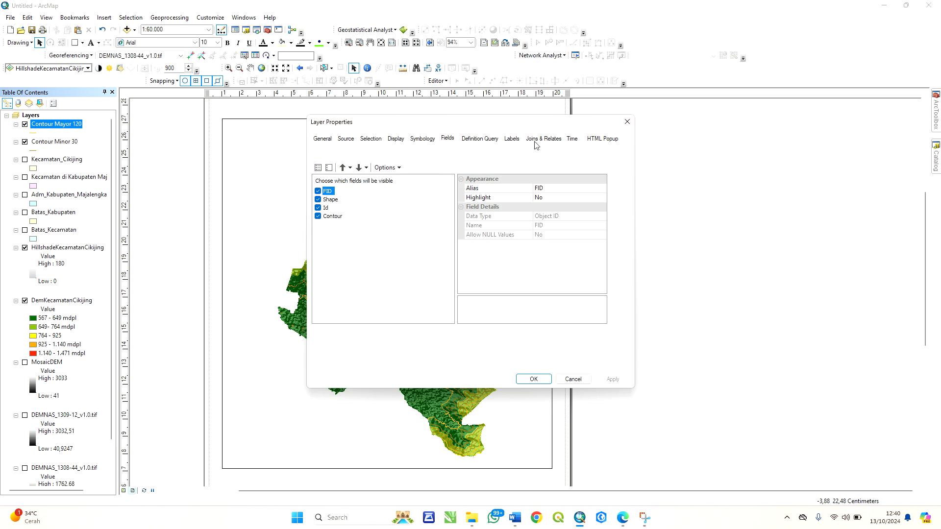
click(519, 142)
click(321, 152)
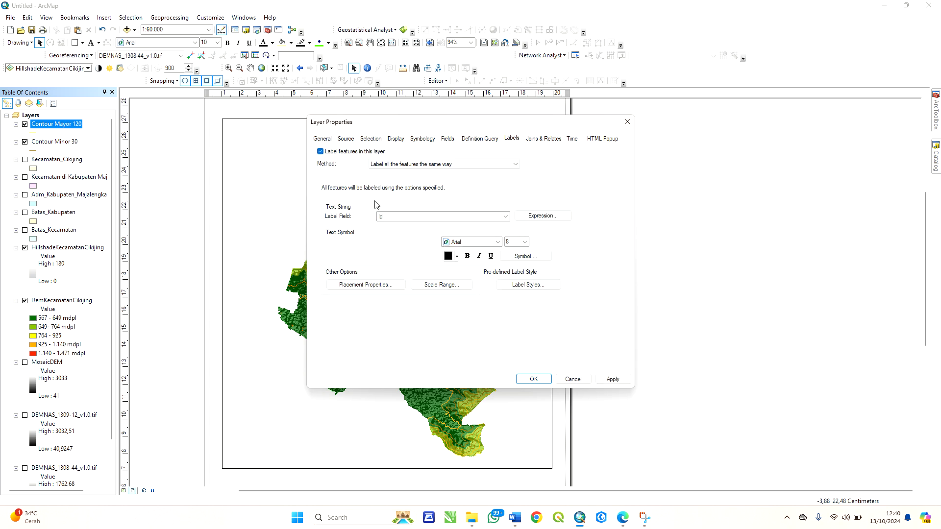
click(390, 219)
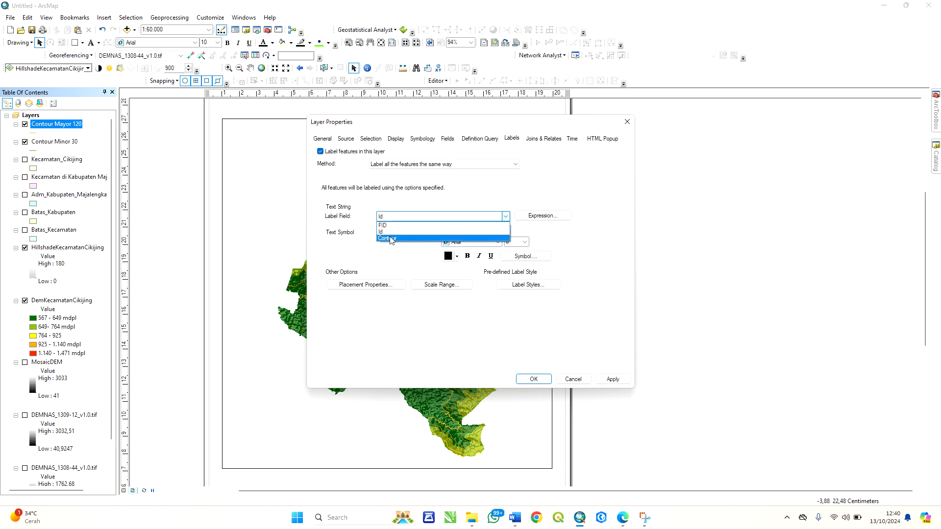
click(391, 240)
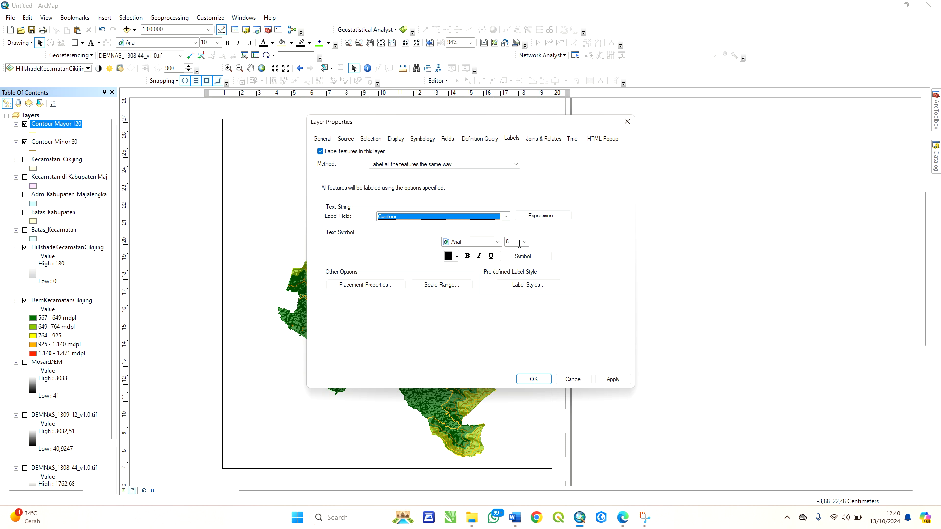
- Place the Contour Mayor 120 labels on the line instead of above it
click(359, 285)
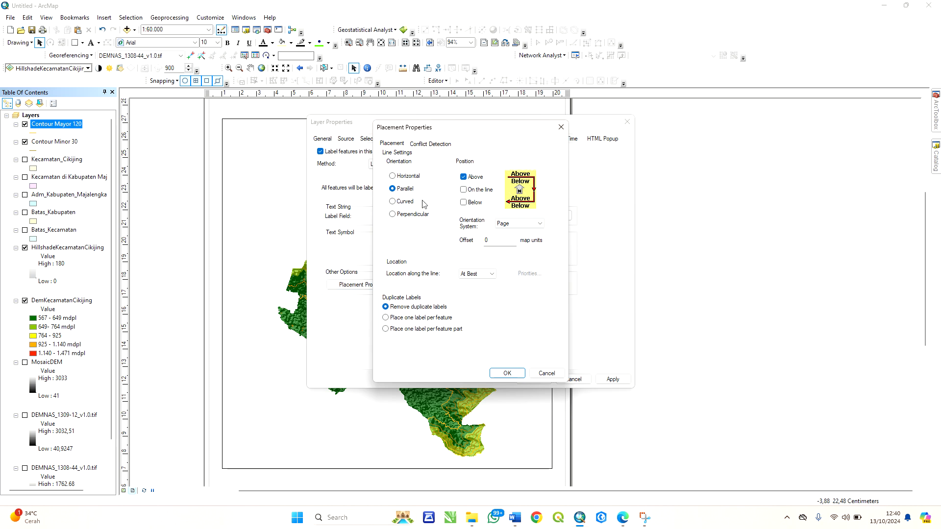
click(465, 191)
click(464, 177)
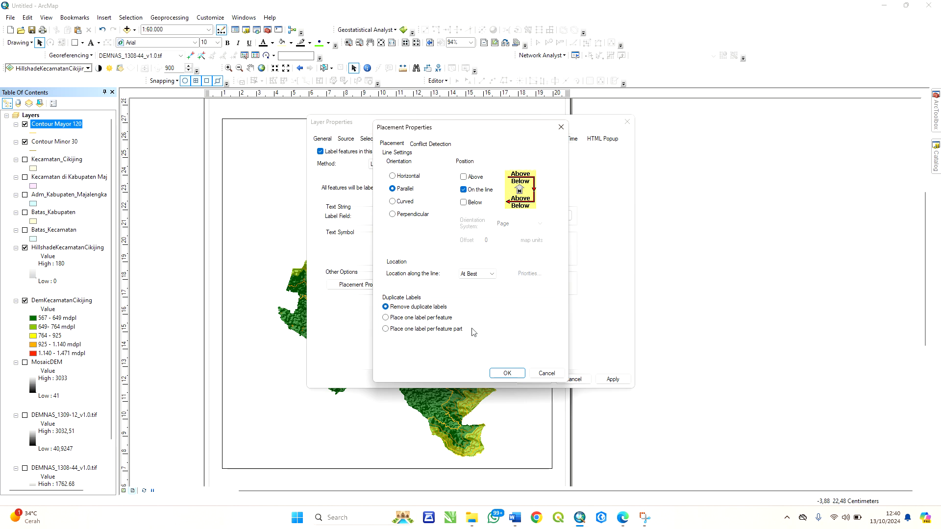
click(506, 373)
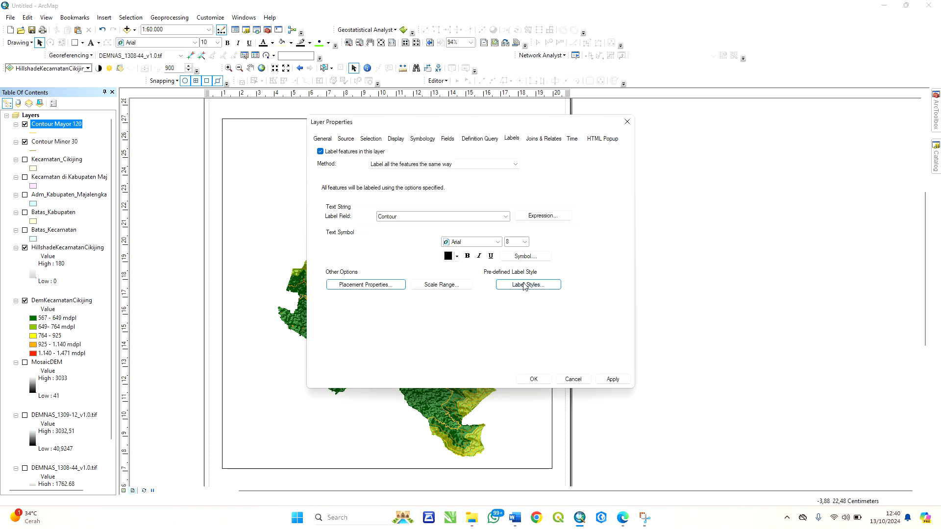
- Add a halo mask of size 1 to the Contour Mayor 120 label text and apply the layer properties
click(536, 258)
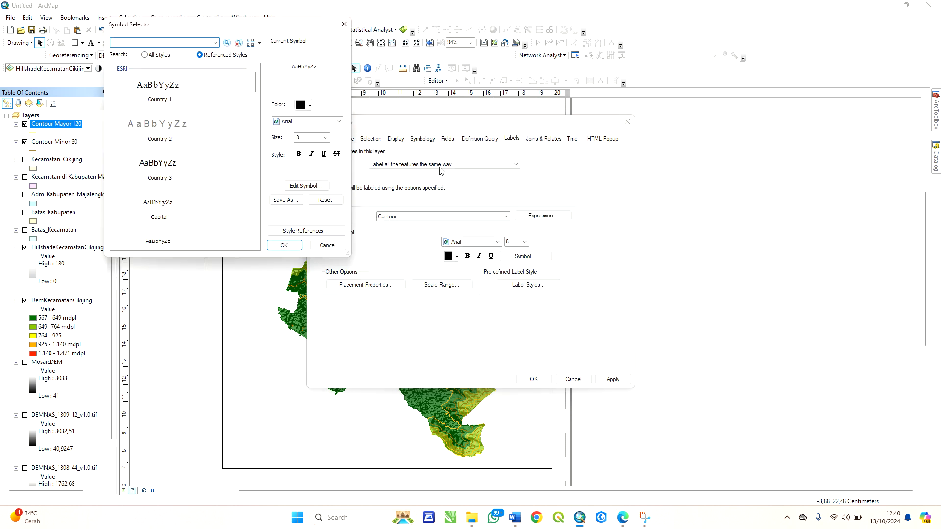
click(321, 183)
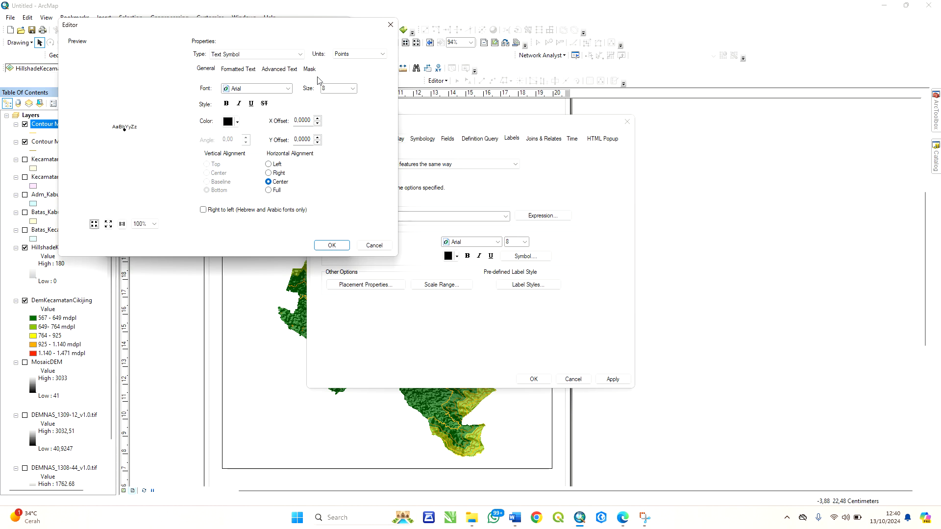
click(309, 69)
click(211, 113)
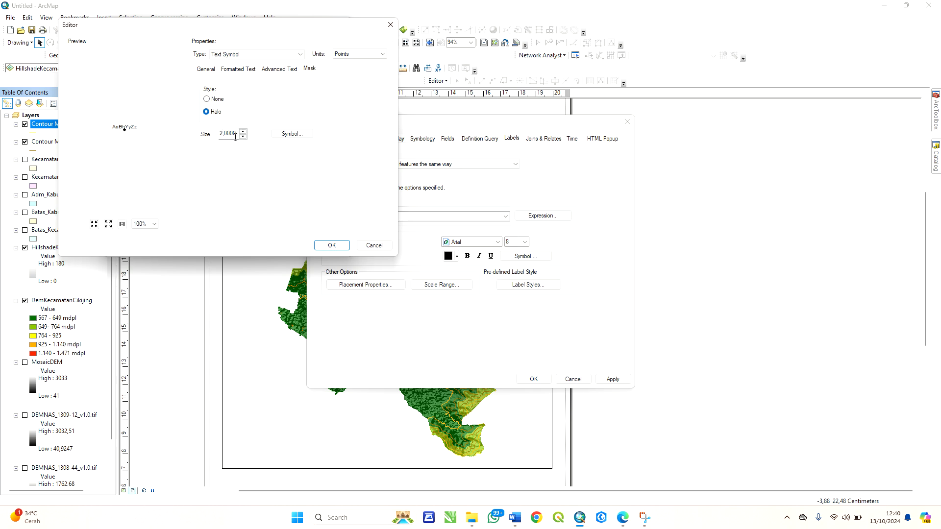
drag(238, 134, 205, 131)
text(1)
click(332, 245)
click(285, 245)
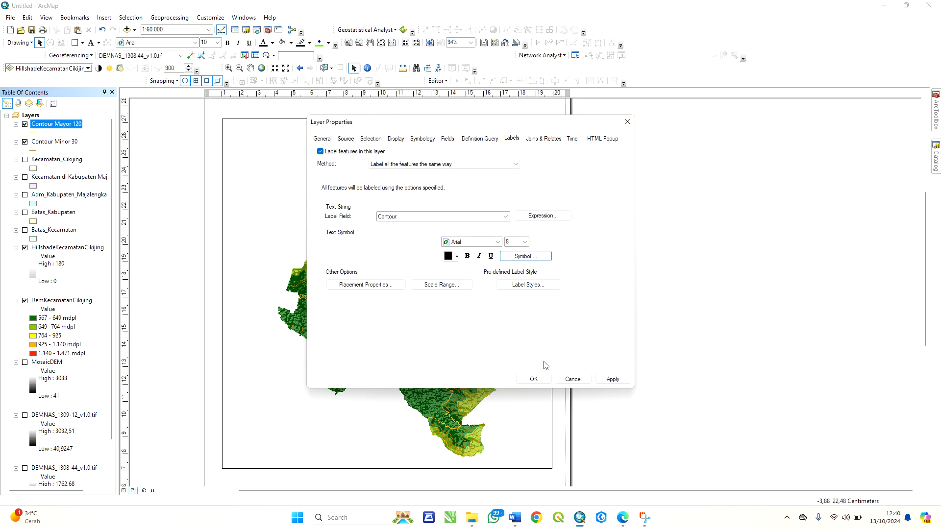
click(533, 380)
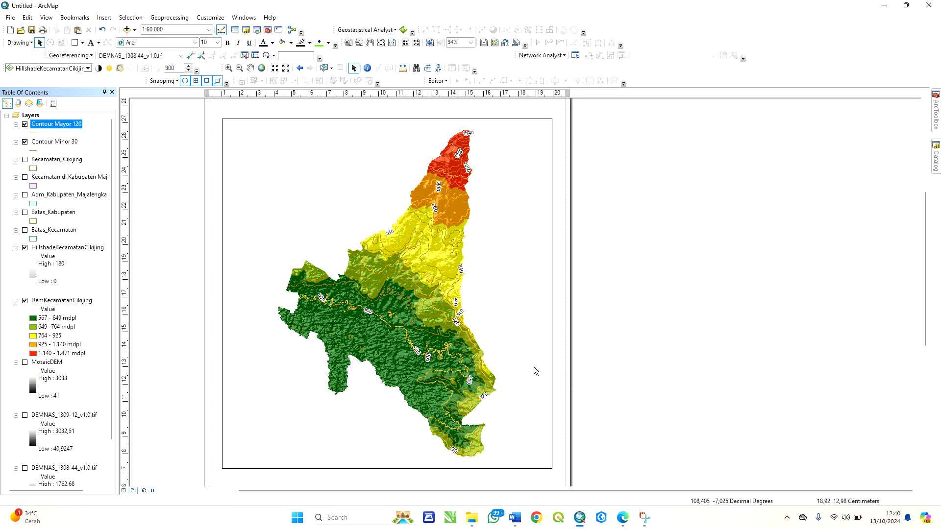
- Check the contour labels on the map and set the Contour Mayor 120 label font size to 7
scroll(449, 176, up, 5)
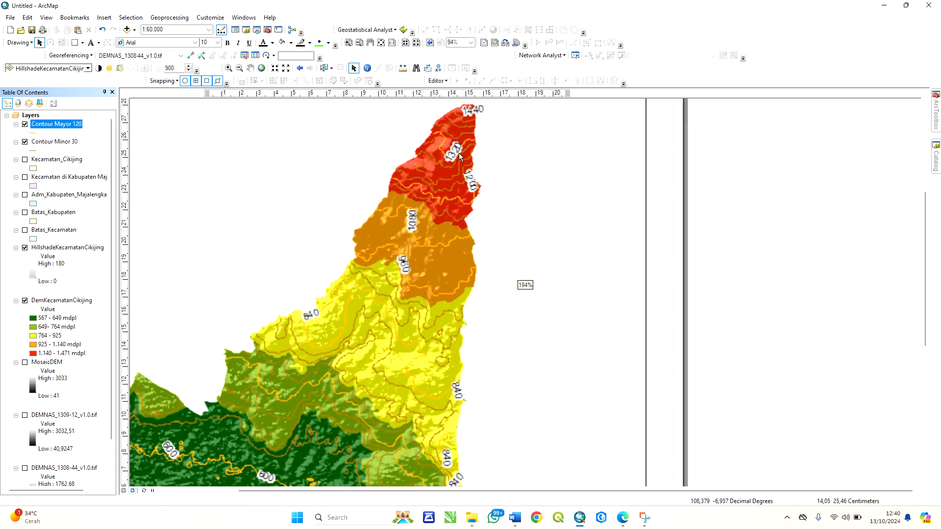
scroll(464, 150, down, 4)
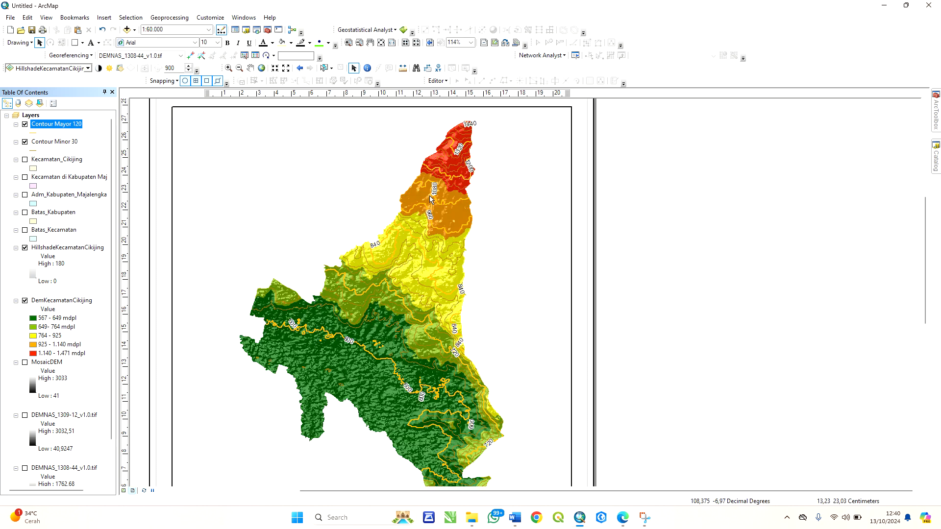
right_click(68, 128)
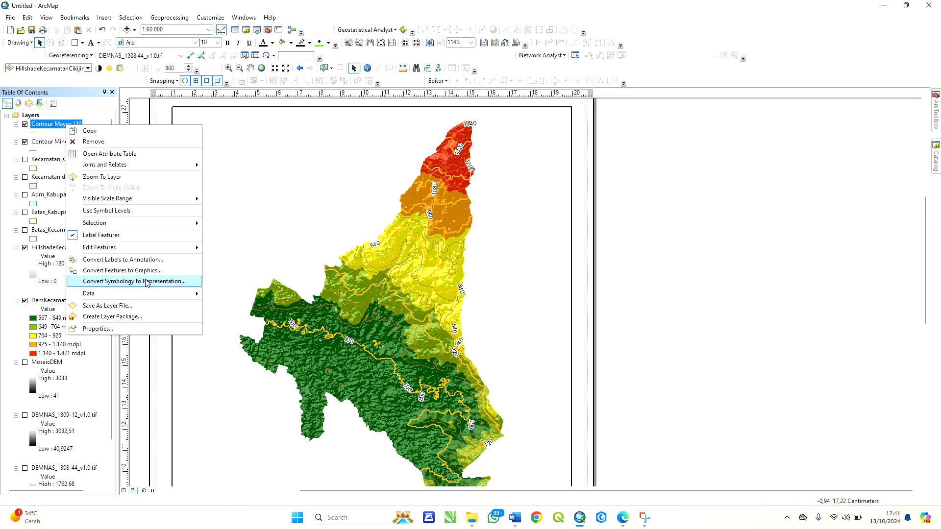
click(145, 327)
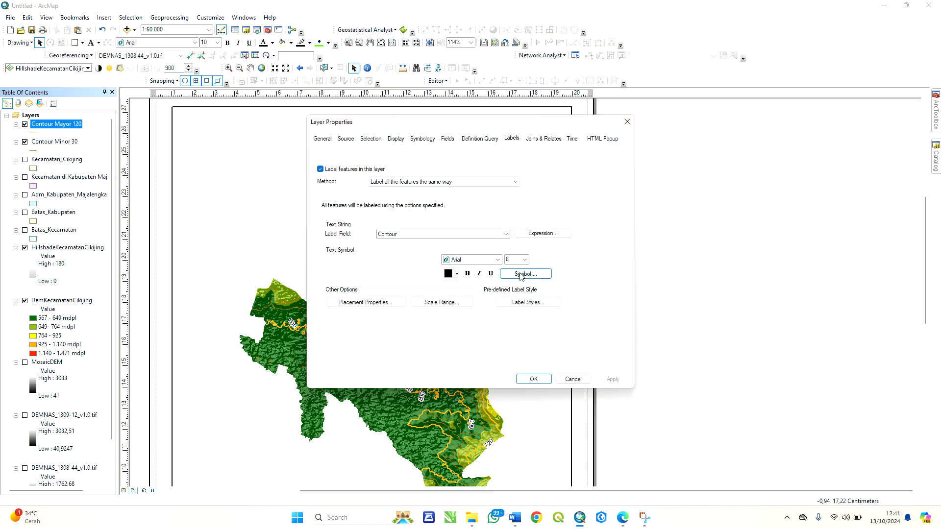
click(524, 259)
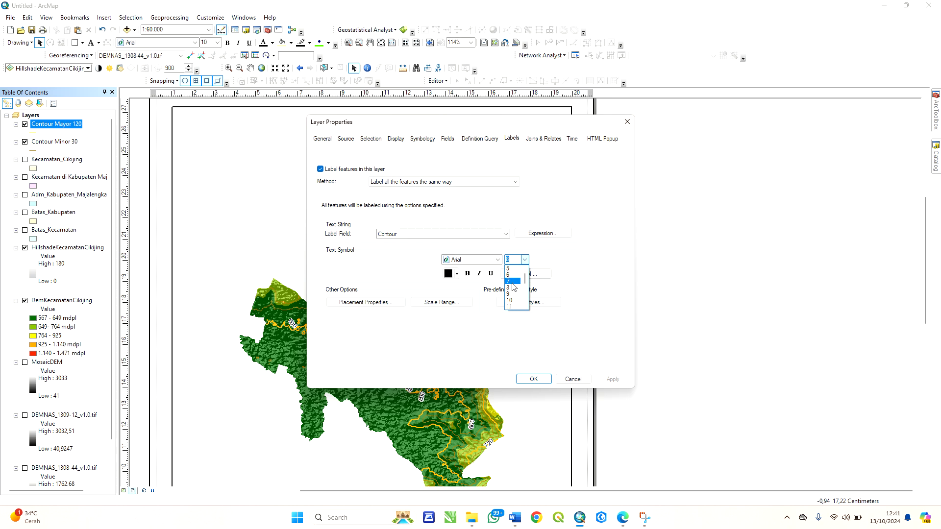
click(512, 282)
click(523, 380)
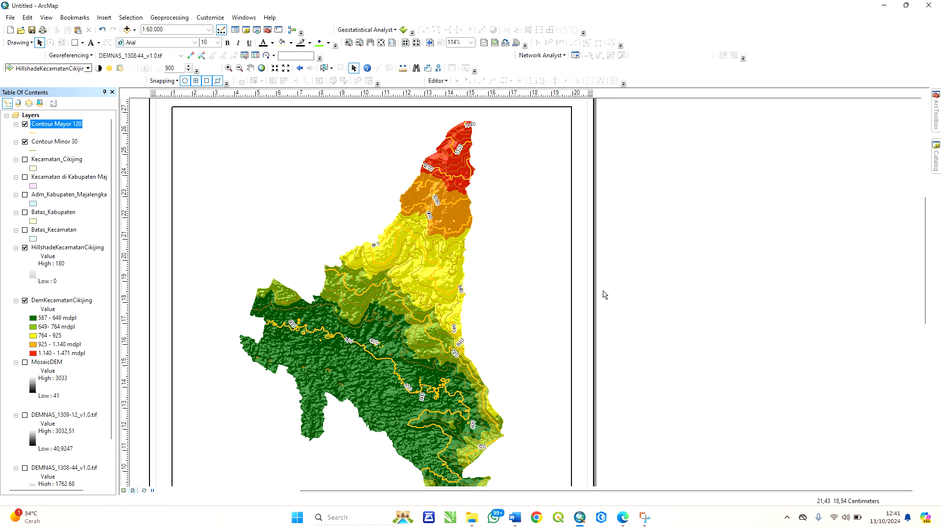
- Show the Kecamatan di Kabupaten Majalengka layer and give its polygons a white fill with a black outline
scroll(589, 233, down, 3)
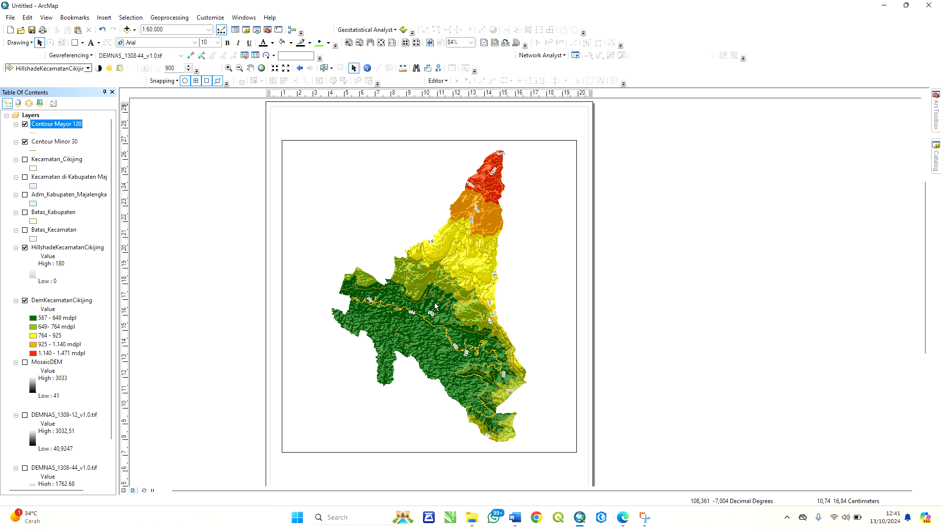
click(25, 177)
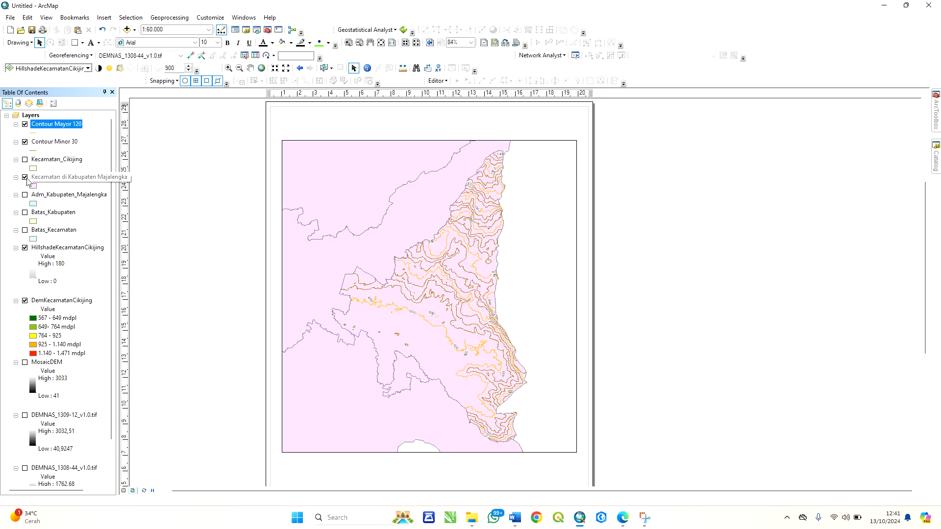
click(37, 186)
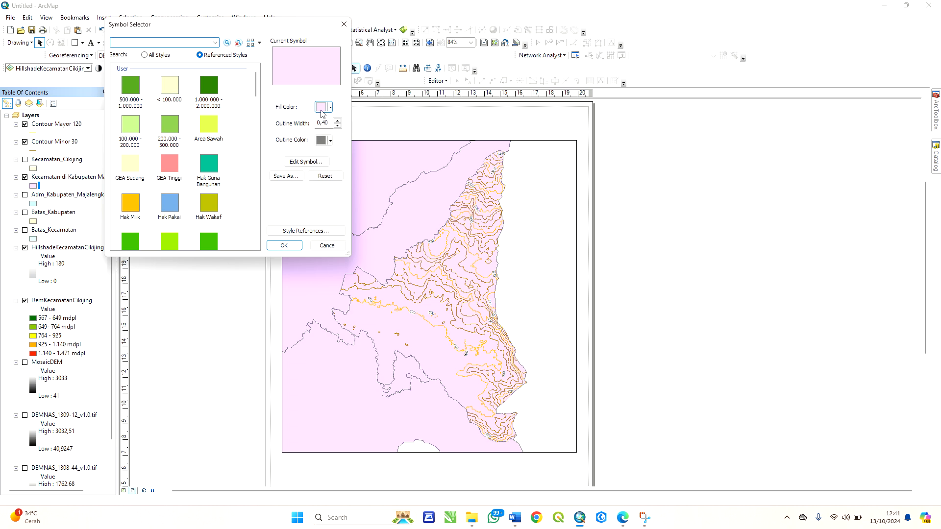
click(327, 107)
click(320, 133)
click(330, 140)
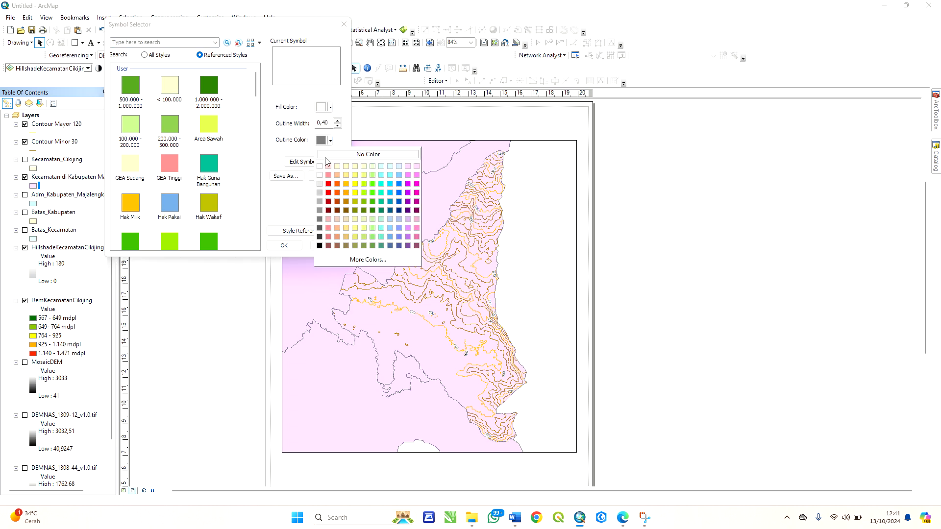
click(320, 245)
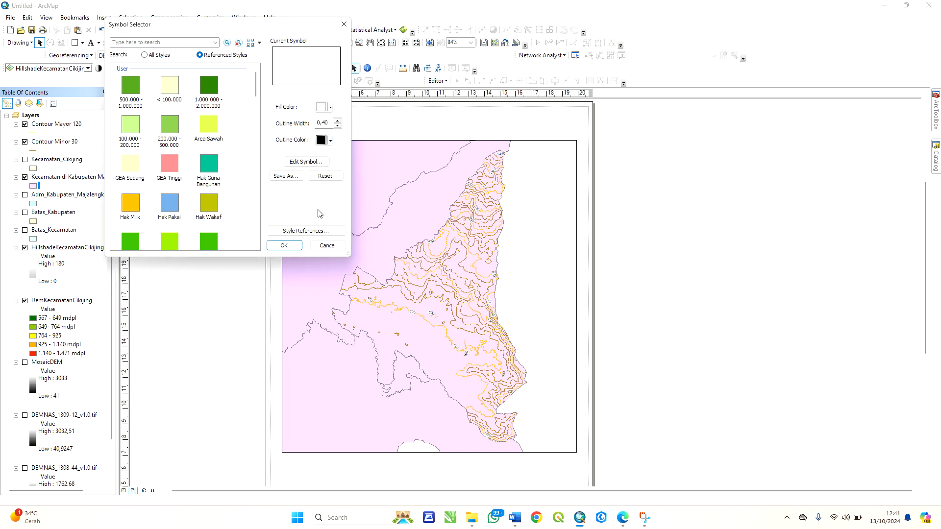
click(279, 247)
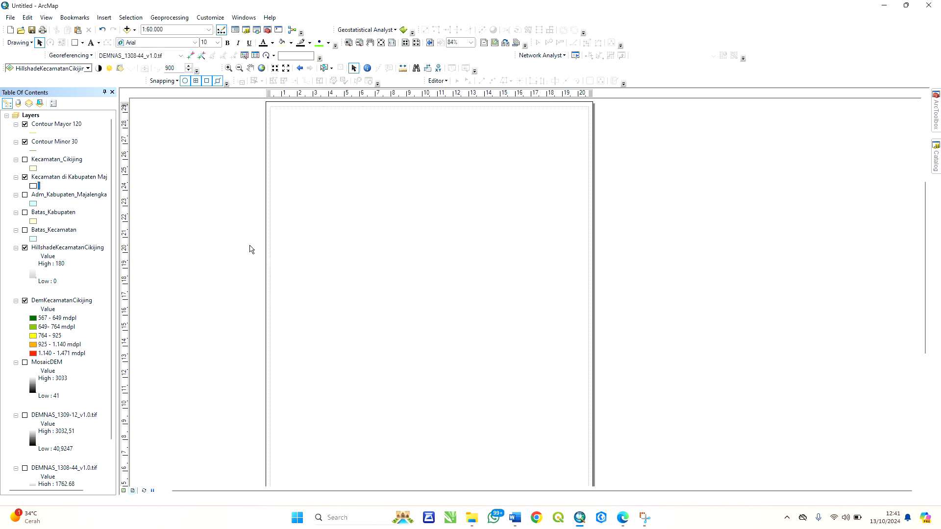
- Move the Kecamatan di Kabupaten Majalengka layer directly below DemKecamatanCikijing and label its features with the WADMKC field
right_click(101, 179)
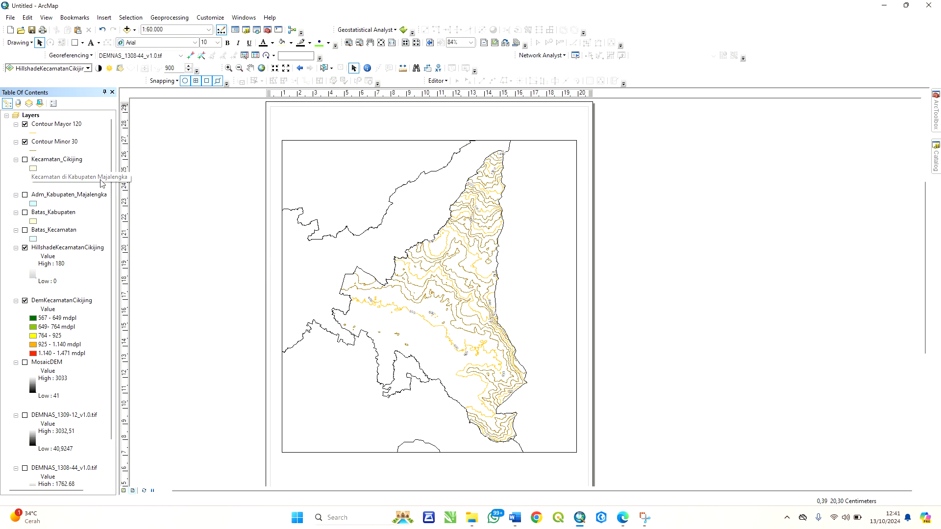
click(99, 343)
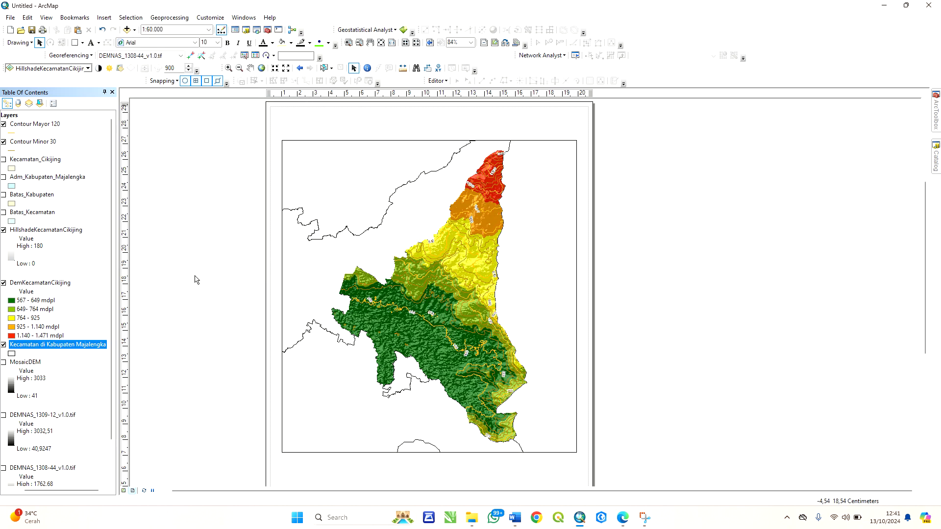
right_click(63, 346)
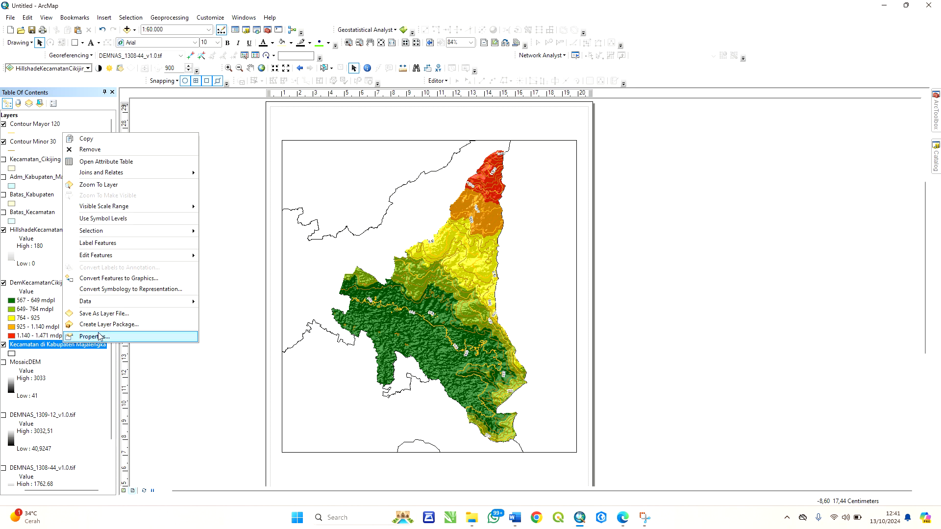
click(101, 337)
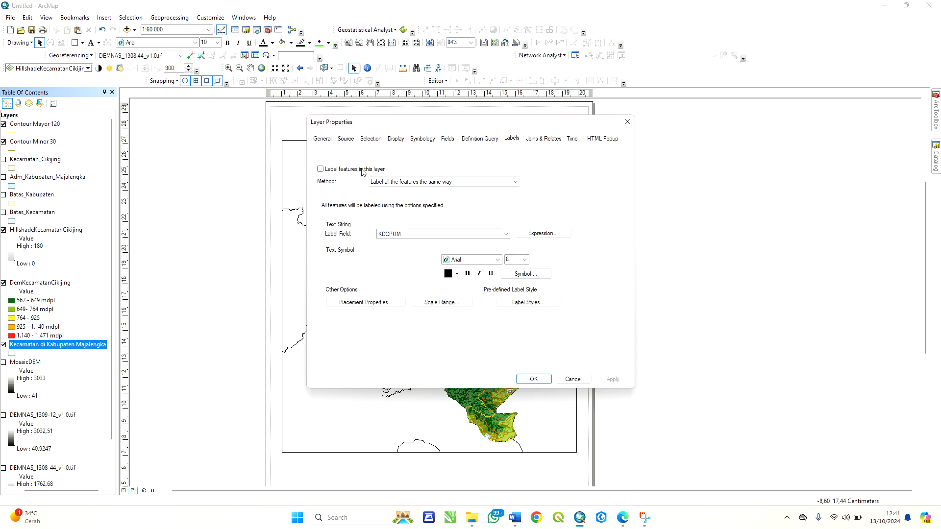
click(363, 169)
click(404, 236)
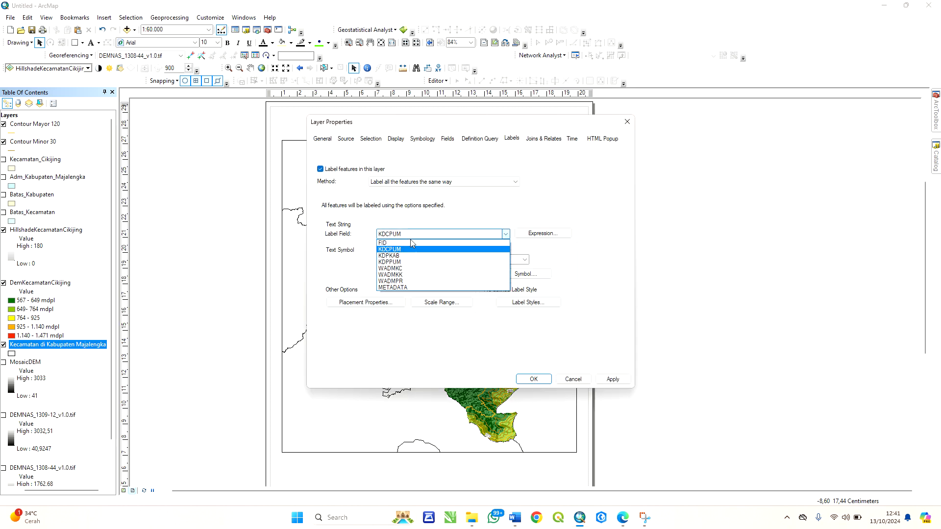
click(405, 269)
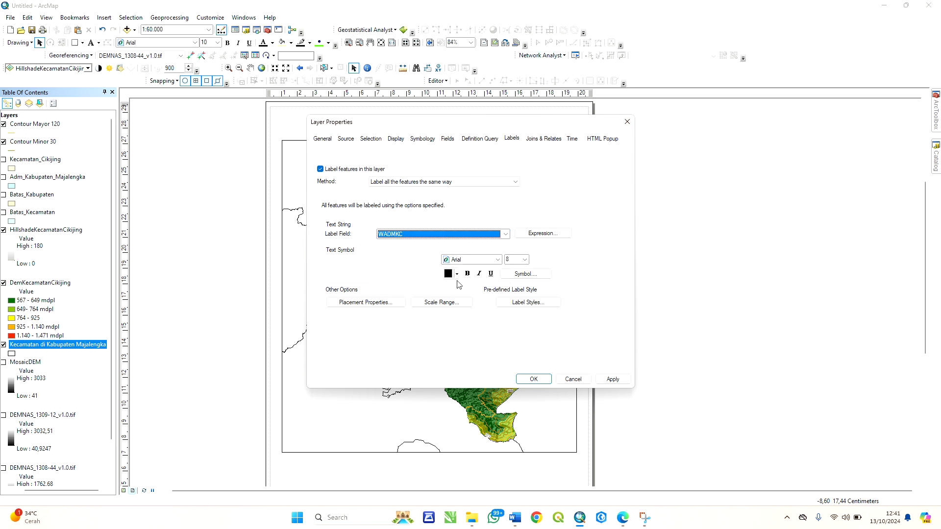
click(521, 381)
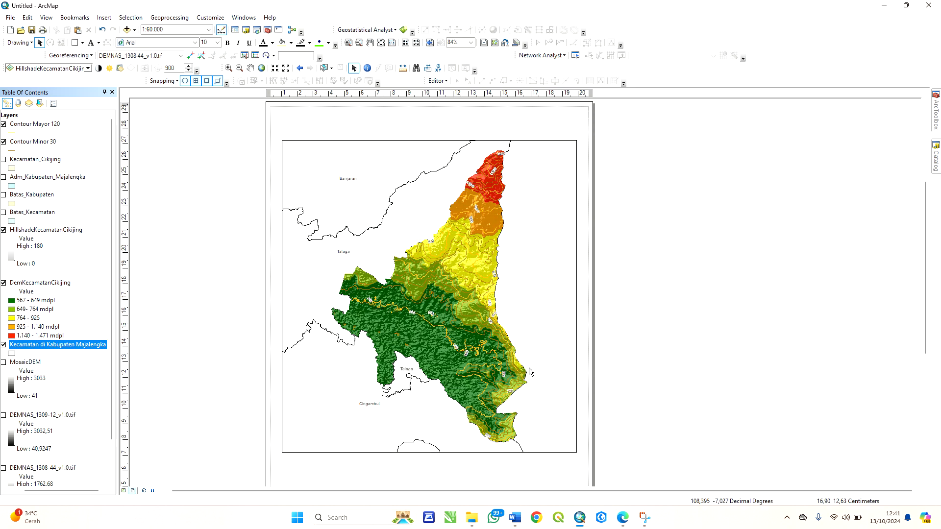
- Add a halo mask of size 2 to the Kecamatan di Kabupaten Majalengka label text and apply the layer properties
right_click(101, 345)
click(117, 348)
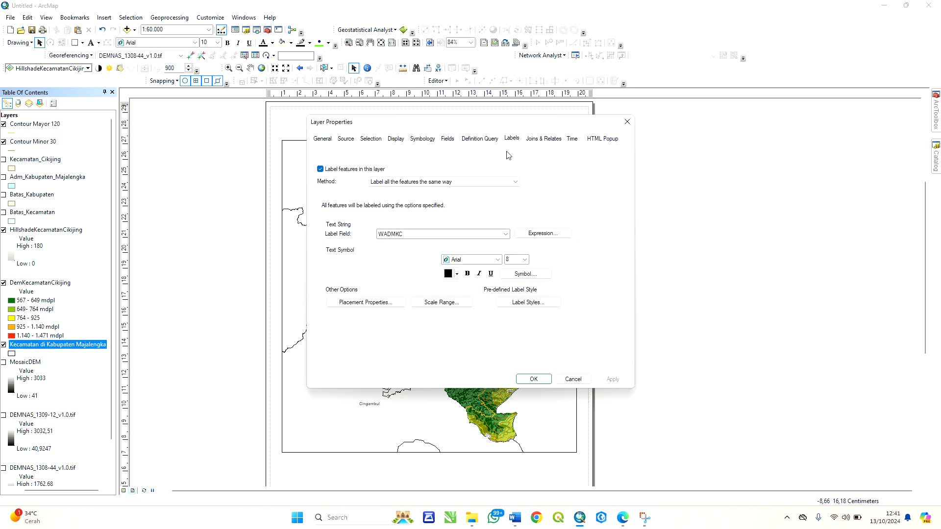
click(527, 274)
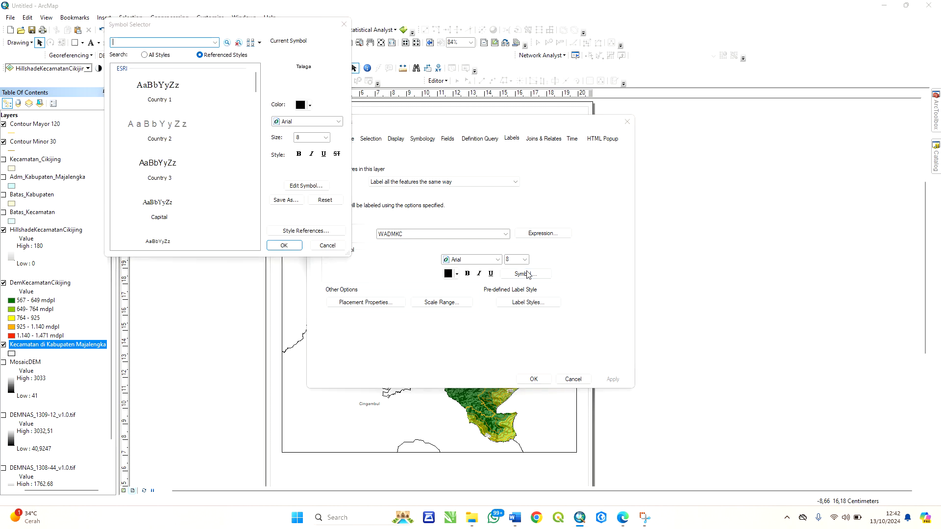
click(306, 186)
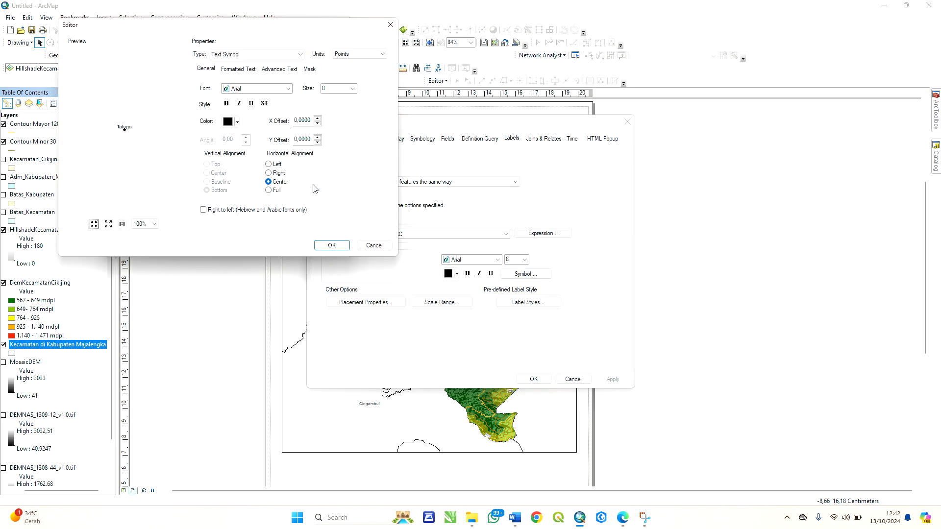
click(309, 69)
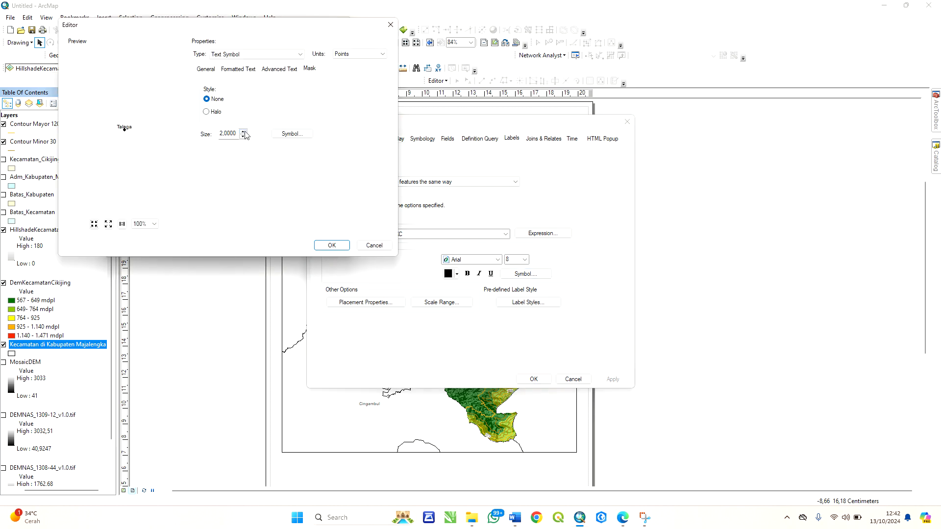
click(215, 112)
click(332, 245)
click(285, 245)
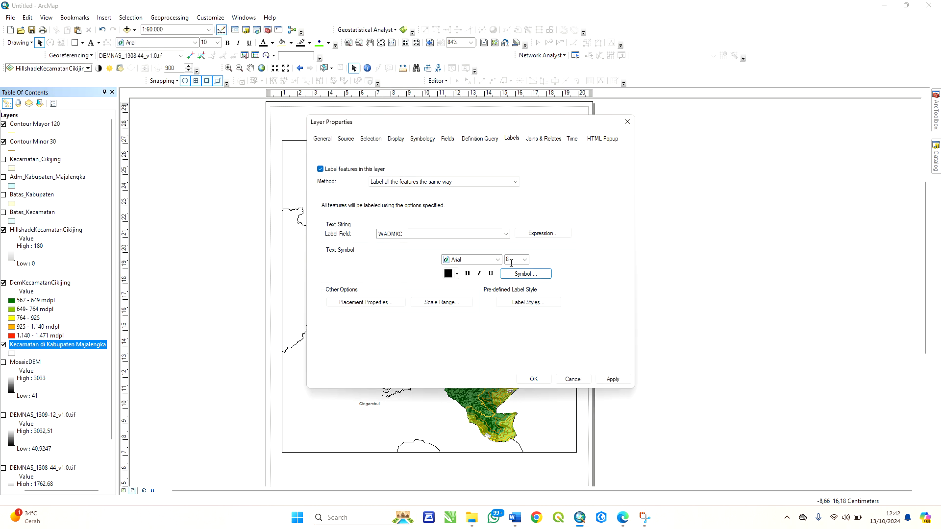
click(533, 379)
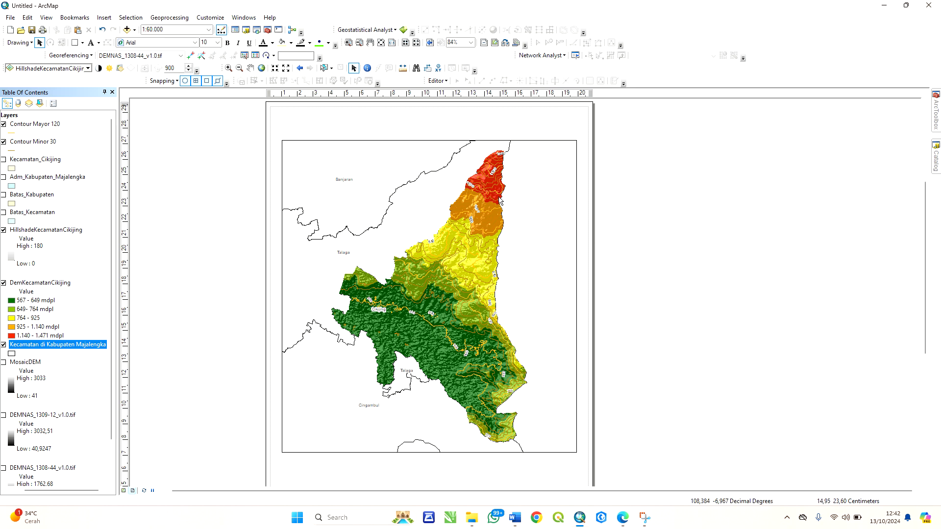
- Switch to the Word notes, add "Simbolisasi" as item 6 of the Langkah list, and return to ArcMap
click(514, 518)
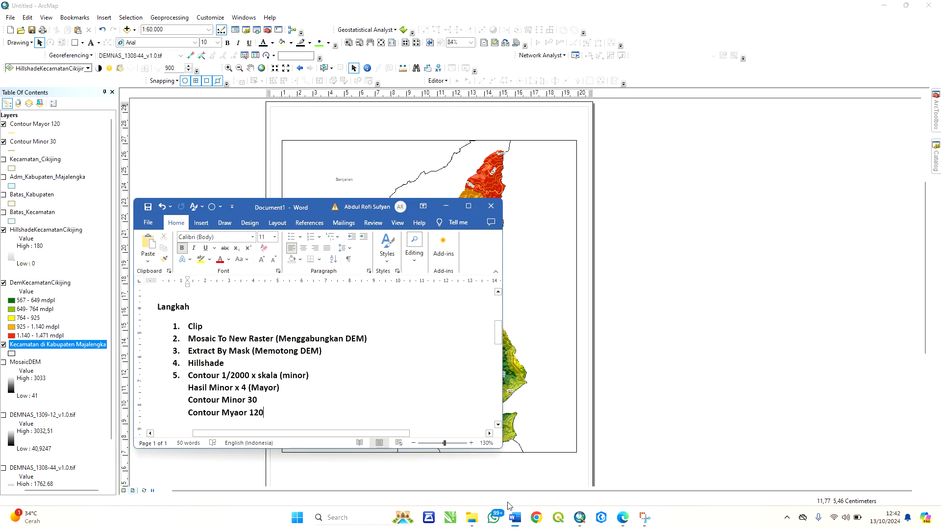
scroll(309, 404, down, 1)
key(Return)
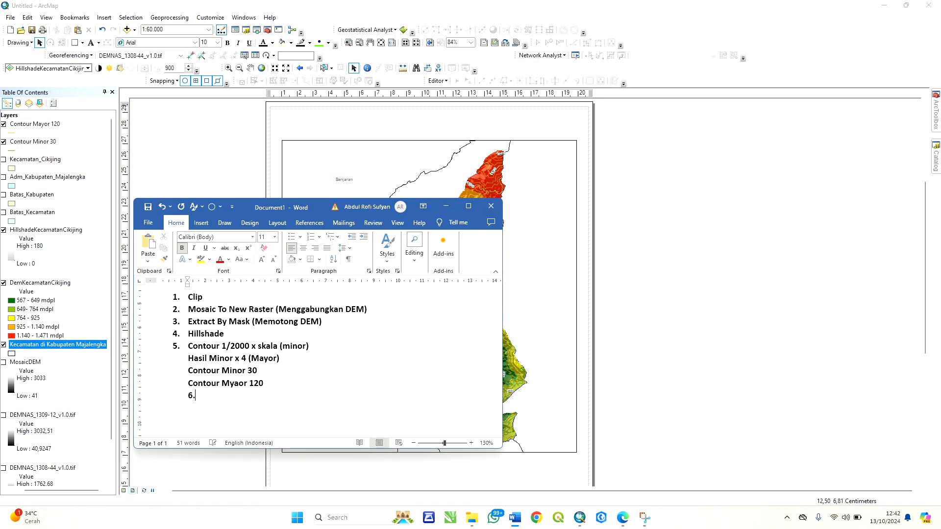
text(6. Smbo)
key(BackSpace)
key(BackSpace)
key(BackSpace)
text(imbolisasi)
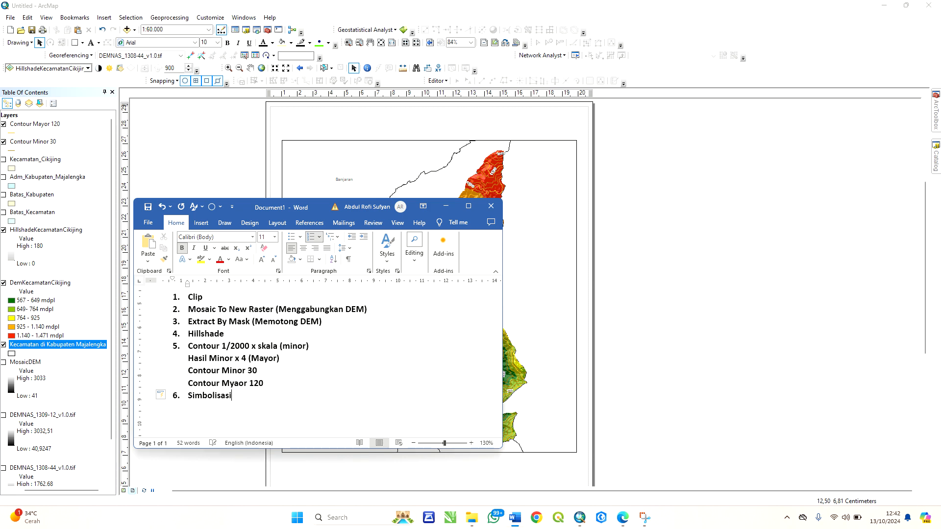
click(445, 206)
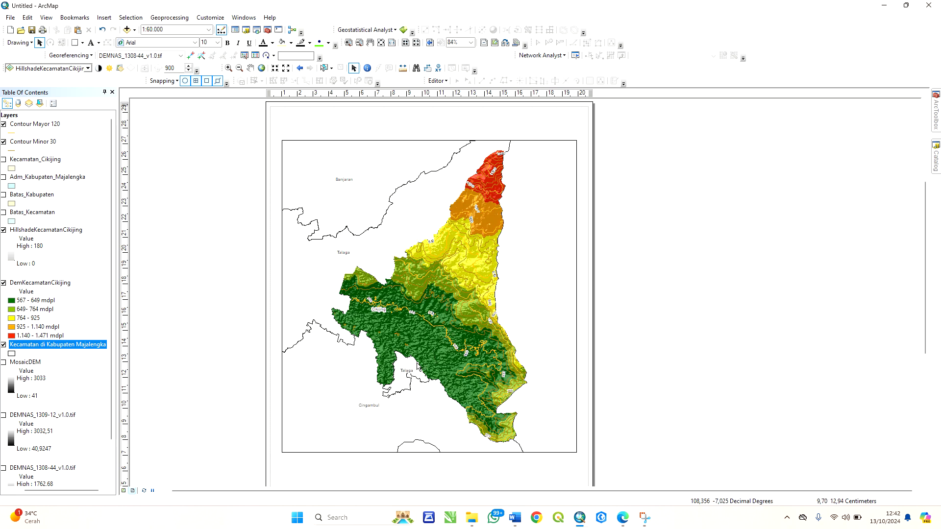
- Review the Bahan and Langkah sections of the Word notes and return to the ArcMap layout
click(515, 518)
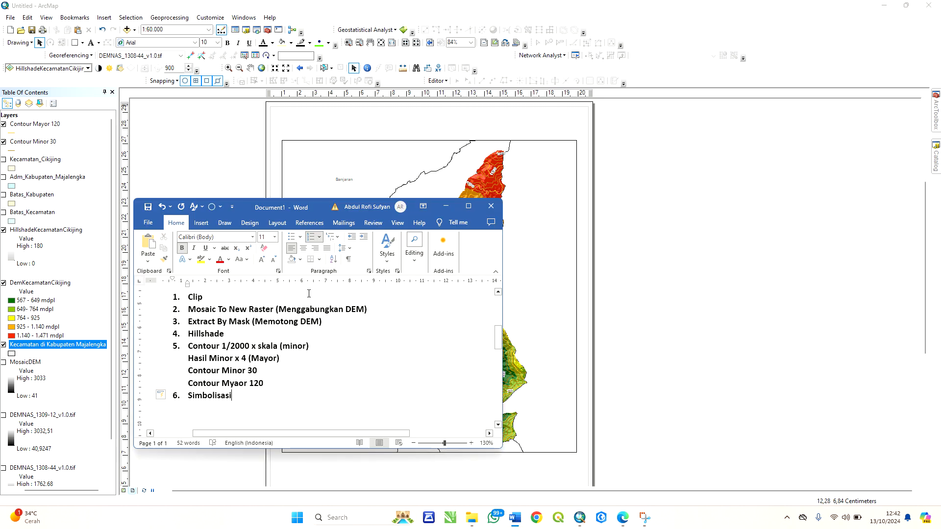
scroll(285, 337, up, 3)
scroll(286, 337, up, 1)
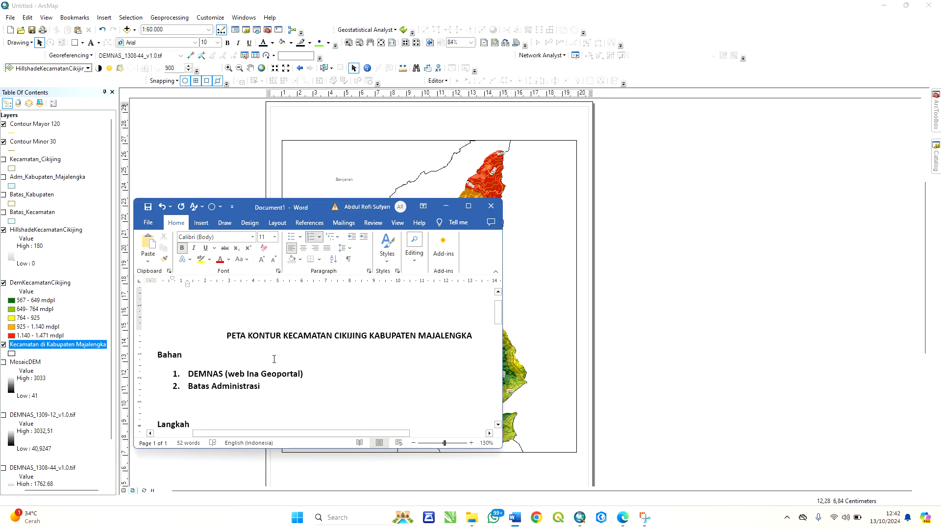
scroll(230, 362, down, 1)
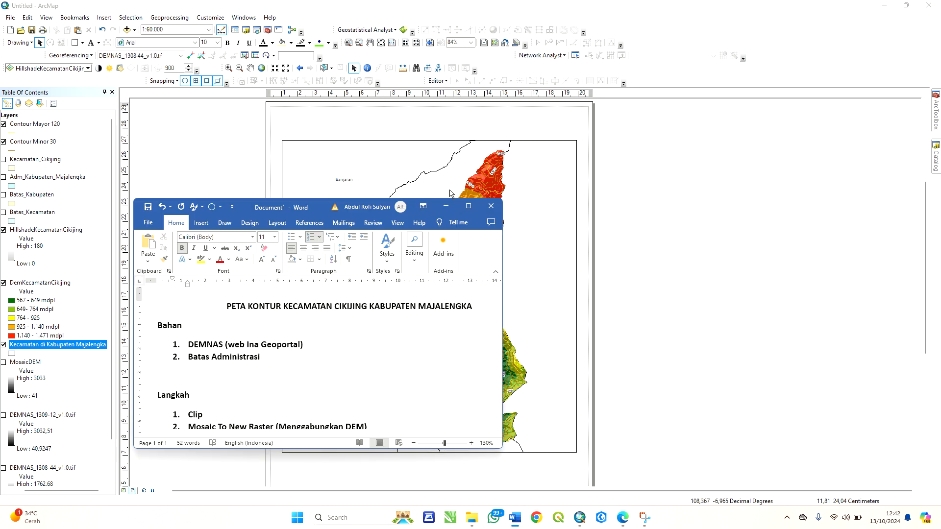
click(445, 206)
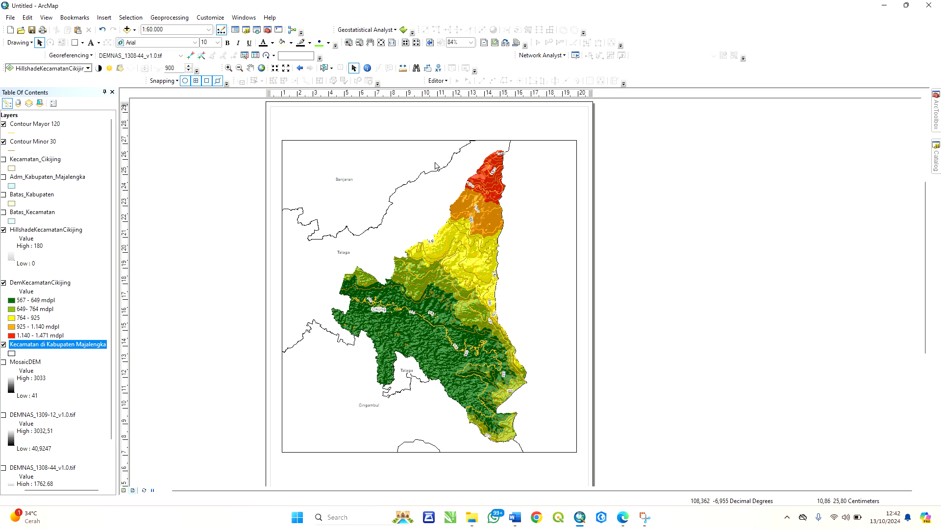